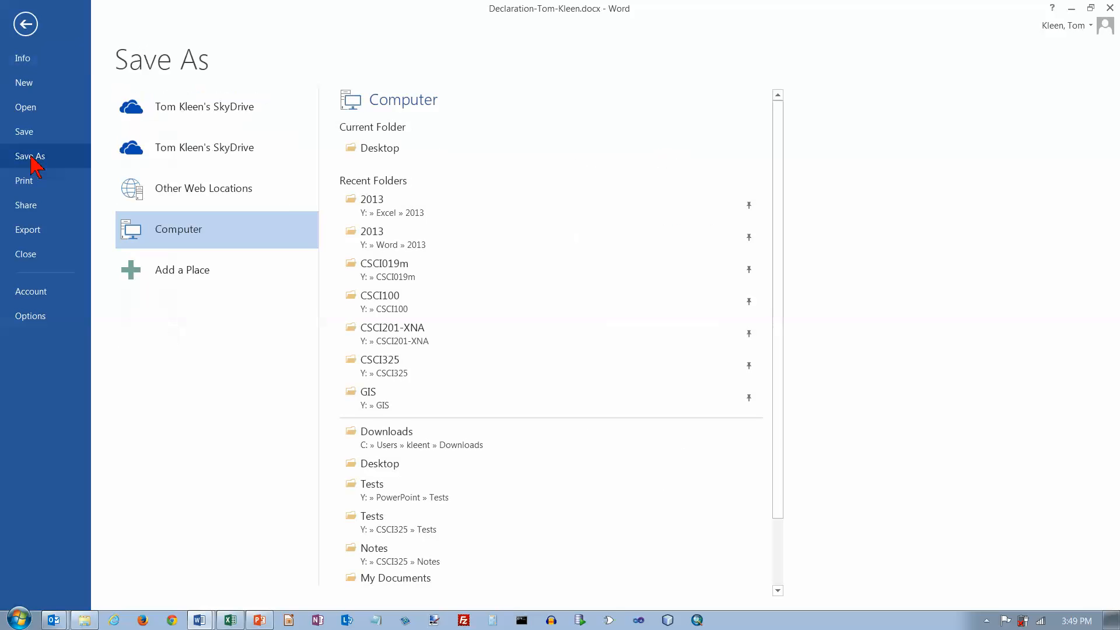
Save the declaration document to the Desktop as a Word document (.docx) under its existing file name
{"action": "left_click", "coordinate": [404, 465]}
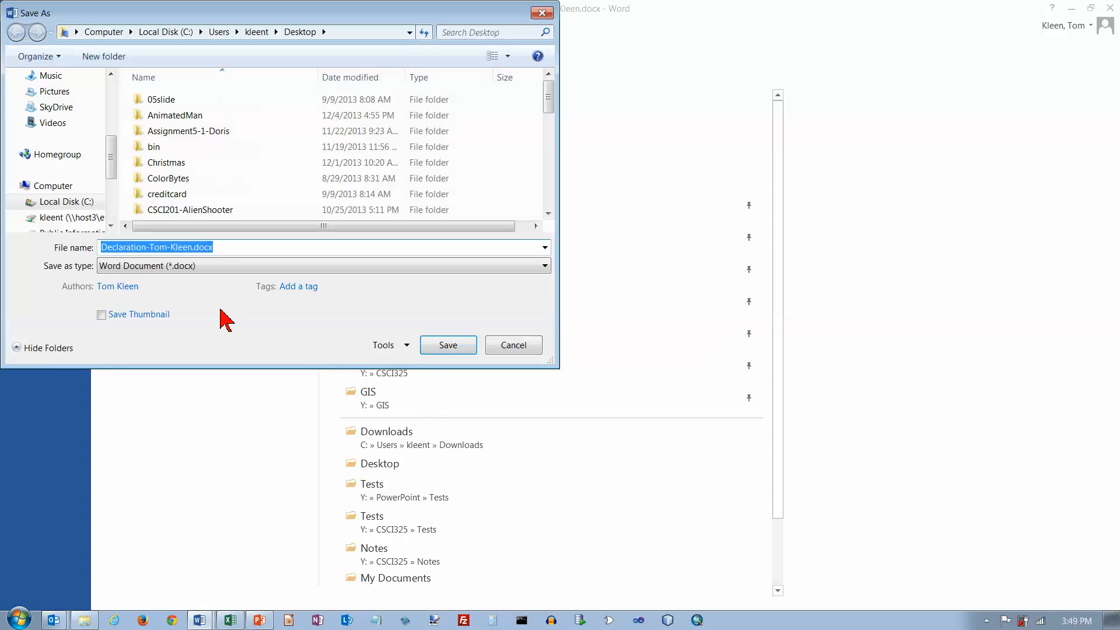
{"action": "left_click", "coordinate": [155, 250]}
{"action": "left_click_drag", "start_coordinate": [149, 248], "coordinate": [194, 248]}
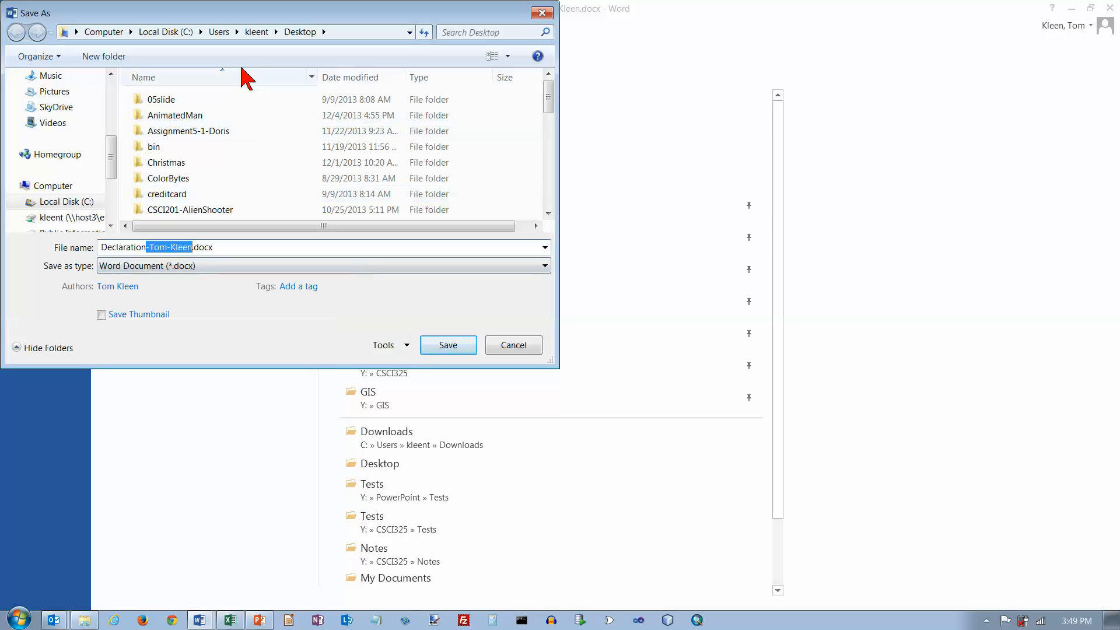
{"action": "left_click", "coordinate": [455, 349]}
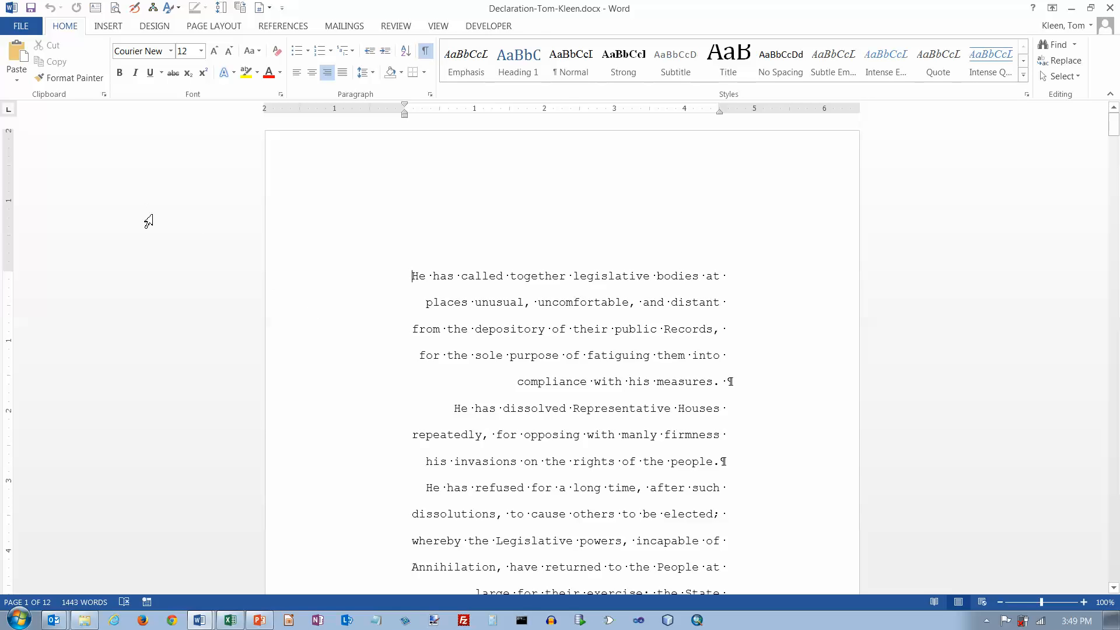
Apply the Normal margins preset, 1" on all four sides, and check the page's upper and lower margins
{"action": "left_click", "coordinate": [230, 27]}
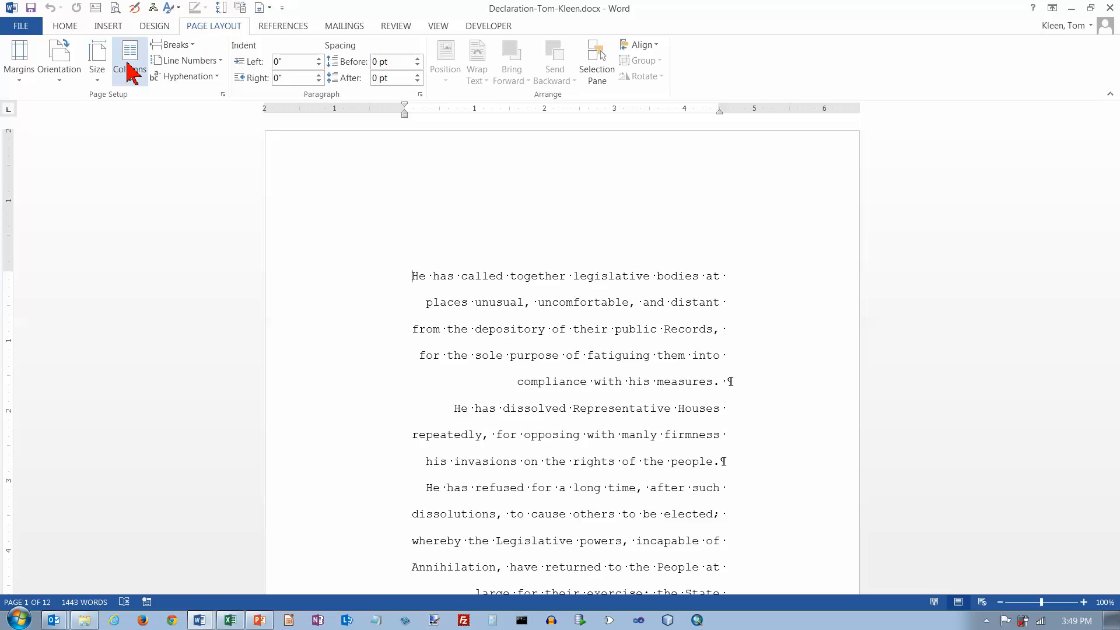
{"action": "left_click", "coordinate": [20, 79]}
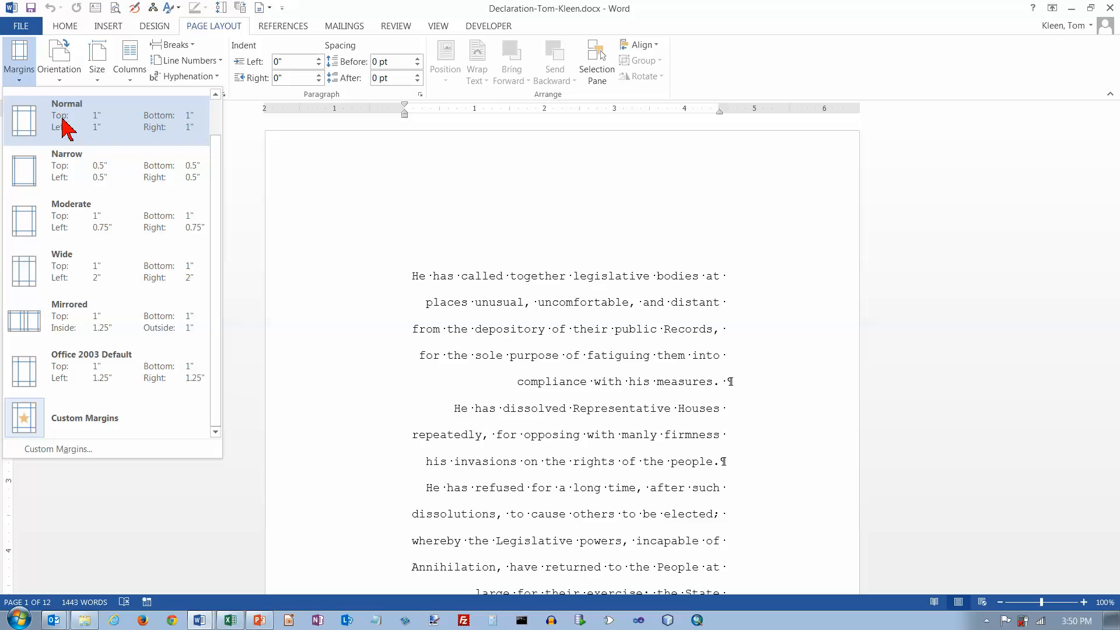
{"action": "left_click", "coordinate": [29, 125]}
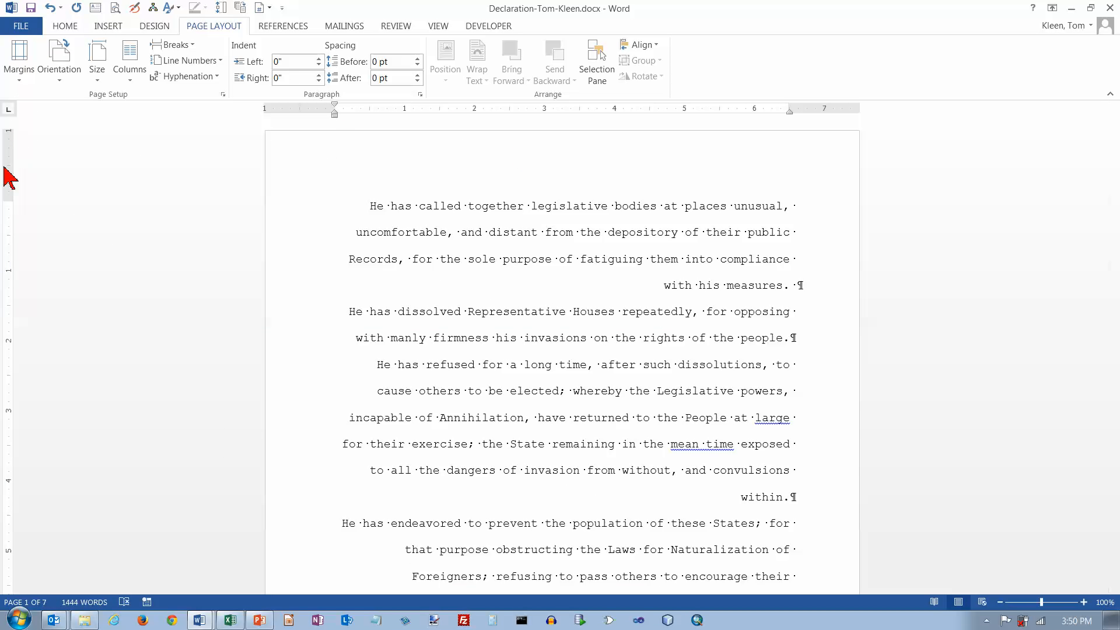
{"action": "scroll", "coordinate": [83, 303], "scroll_direction": "down", "scroll_amount": 5}
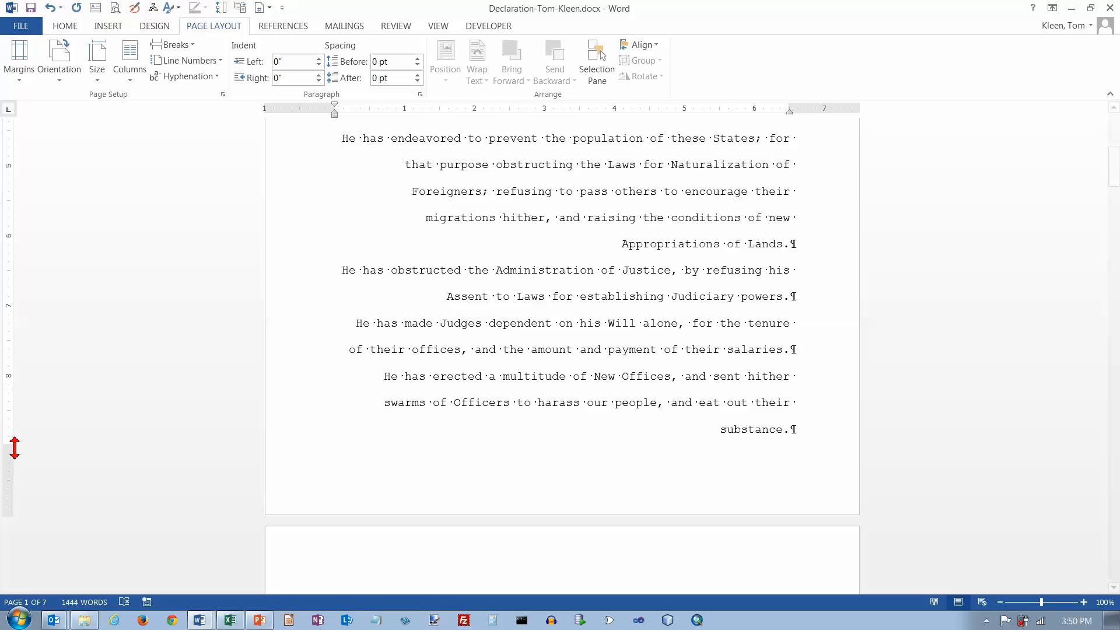
{"action": "scroll", "coordinate": [111, 325], "scroll_direction": "up", "scroll_amount": 5}
{"action": "scroll", "coordinate": [111, 326], "scroll_direction": "up", "scroll_amount": 1}
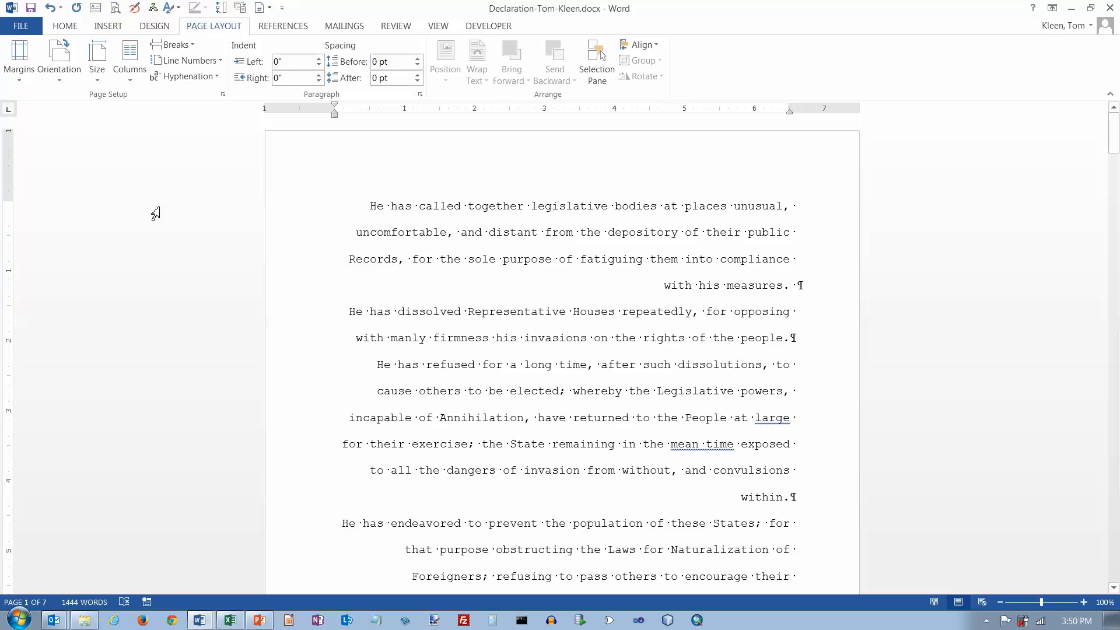
Change the font of the entire document to Times New Roman
{"action": "key", "text": "ctrl+a"}
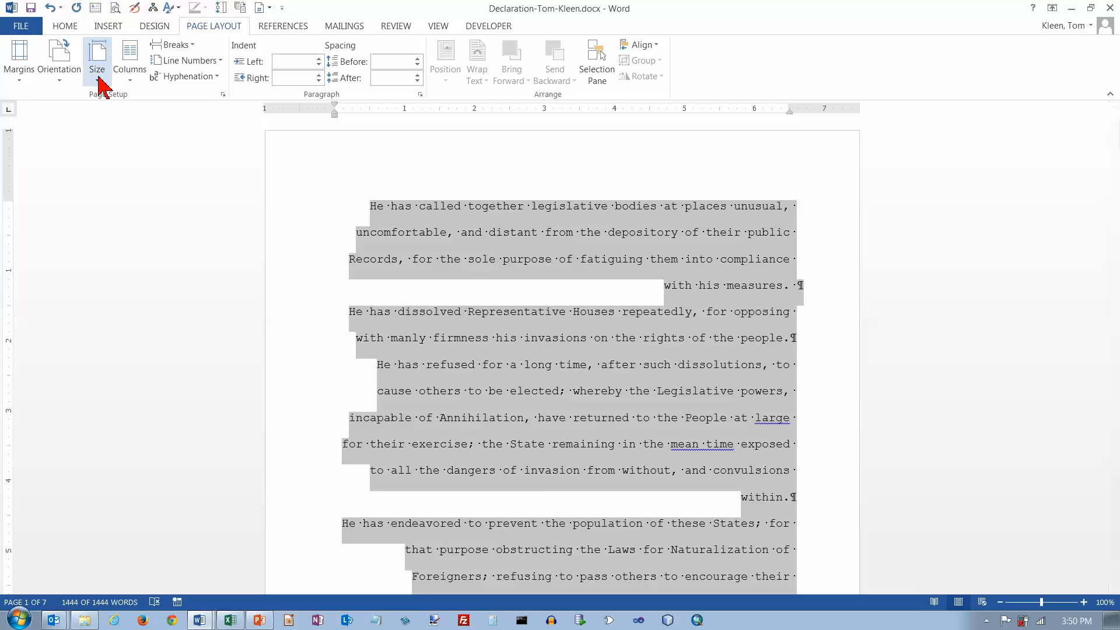
{"action": "left_click", "coordinate": [68, 30]}
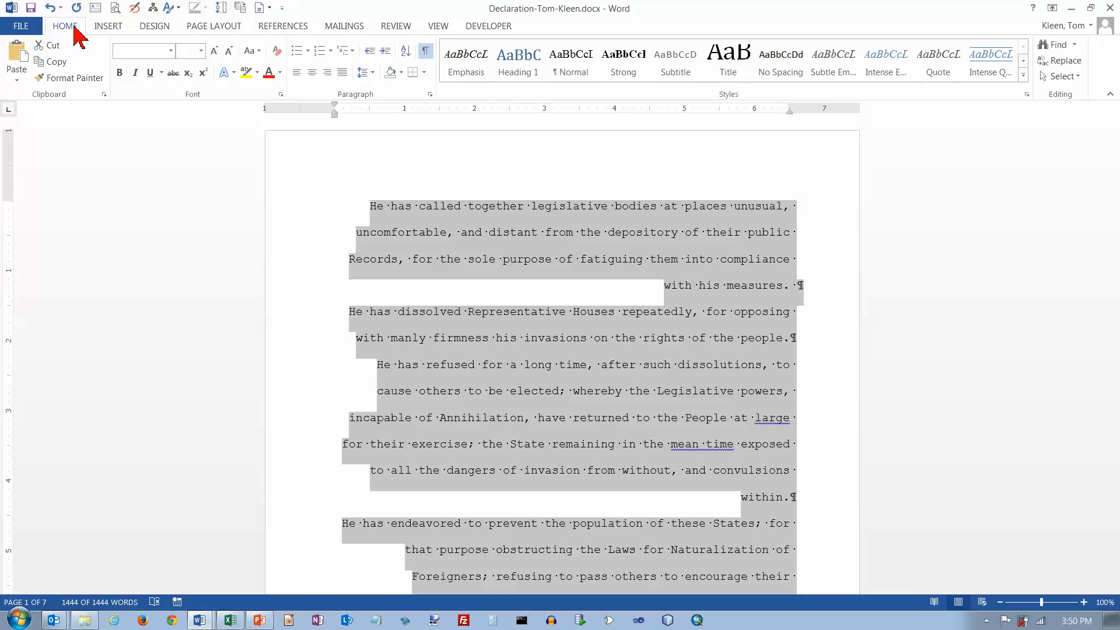
{"action": "left_click", "coordinate": [171, 51]}
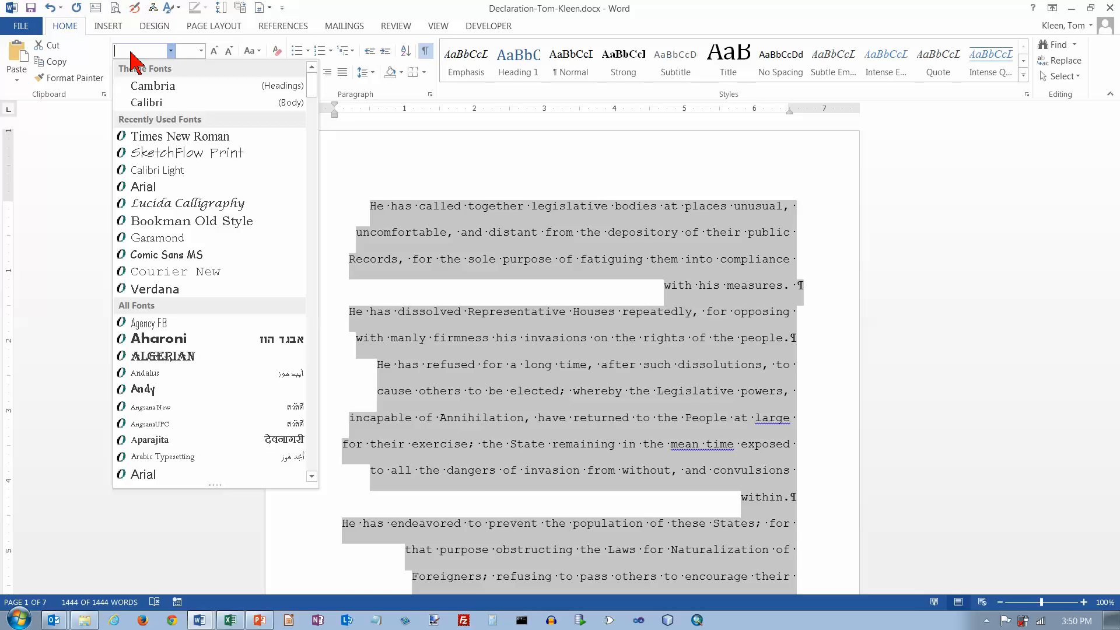
{"action": "type", "text": "Times New Ro"}
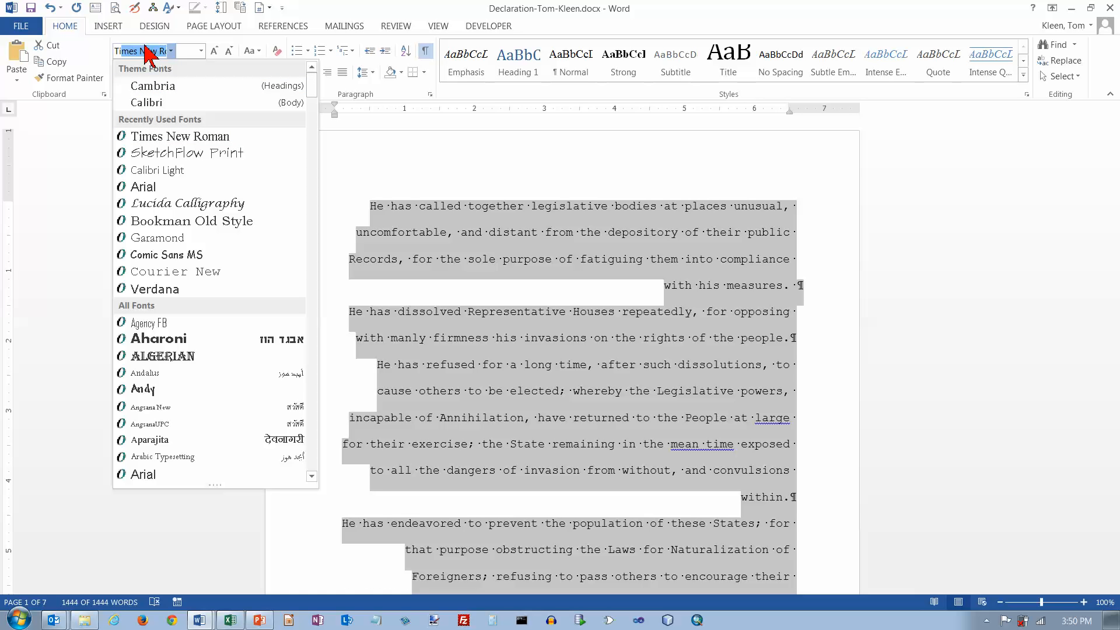
{"action": "key", "text": "Return"}
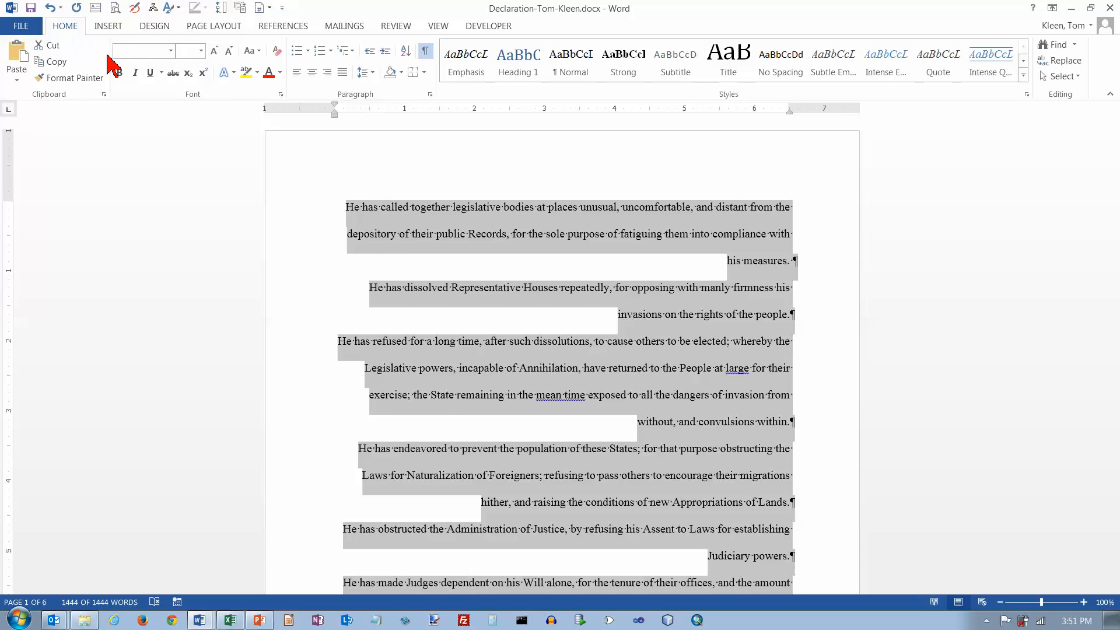
Set the line spacing of the whole document to 1.0 and left-align all of its text
{"action": "left_click", "coordinate": [372, 72]}
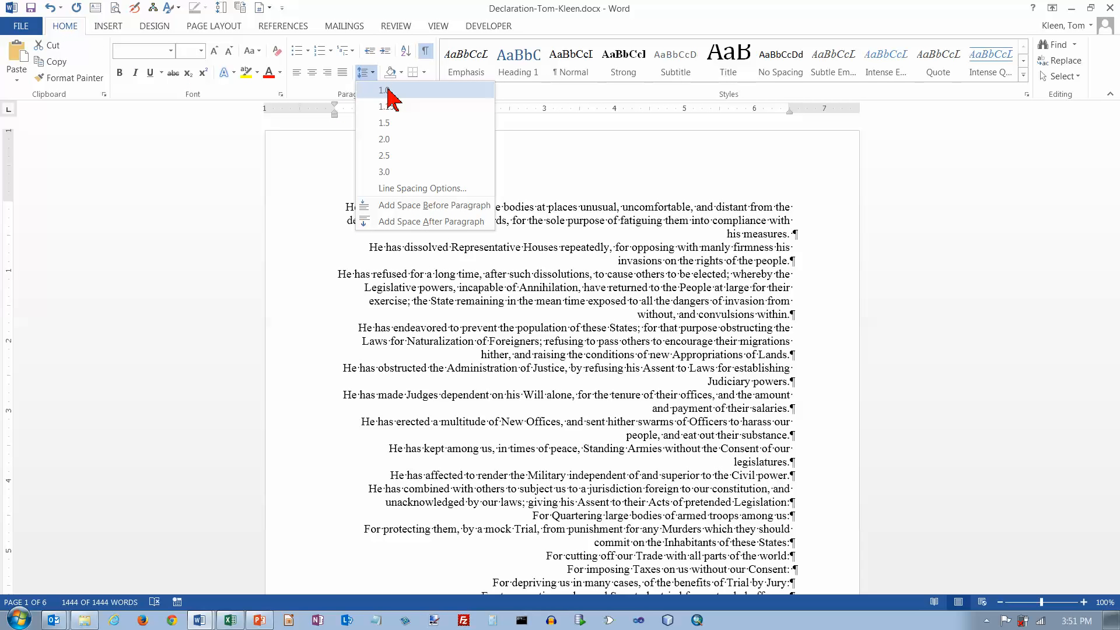
{"action": "left_click", "coordinate": [386, 91]}
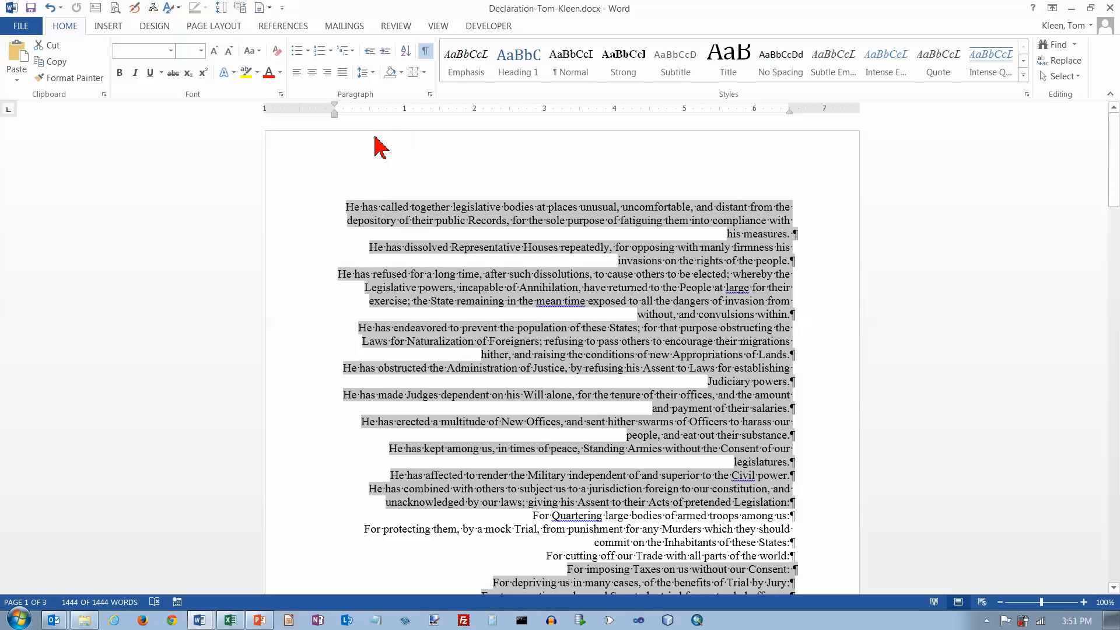
{"action": "left_click", "coordinate": [296, 76]}
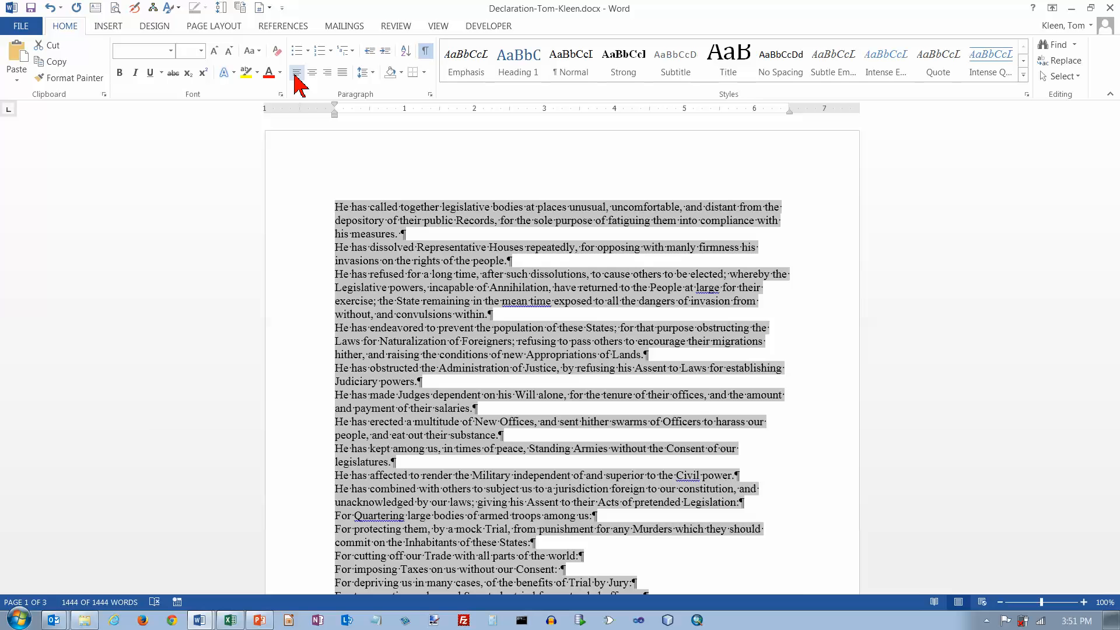
Set the font size of the whole document to 10
{"action": "left_click", "coordinate": [201, 52]}
{"action": "left_click", "coordinate": [192, 105]}
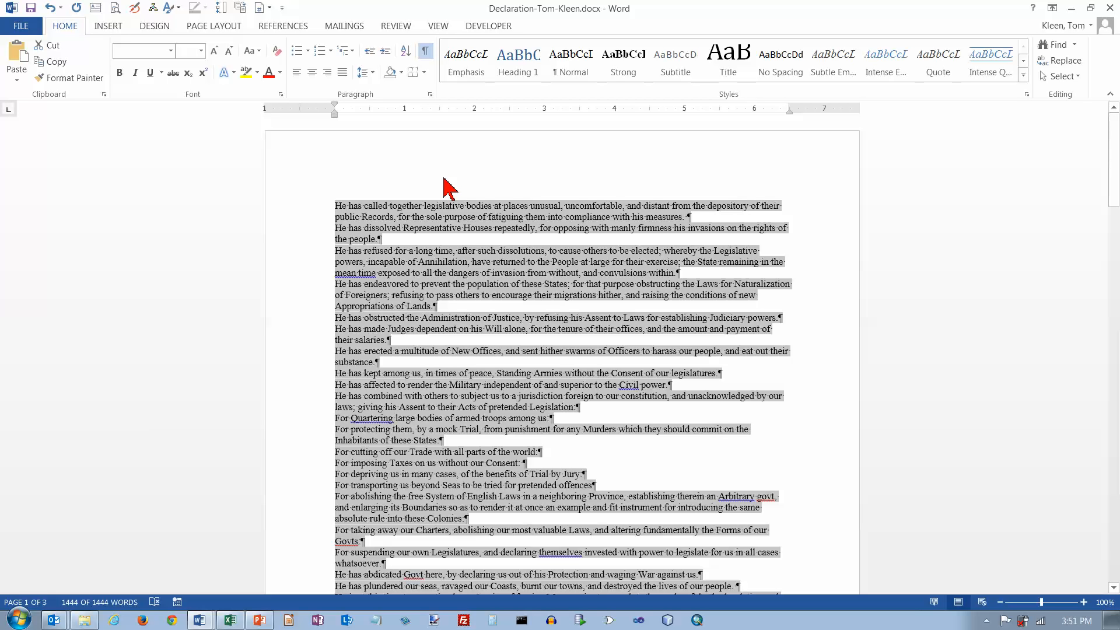
Cut all the magenta paragraphs, from "When in the Course of human events" through "formidable to tyrants only."
{"action": "left_click_drag", "start_coordinate": [1113, 191], "coordinate": [1104, 359]}
{"action": "left_click", "coordinate": [588, 253]}
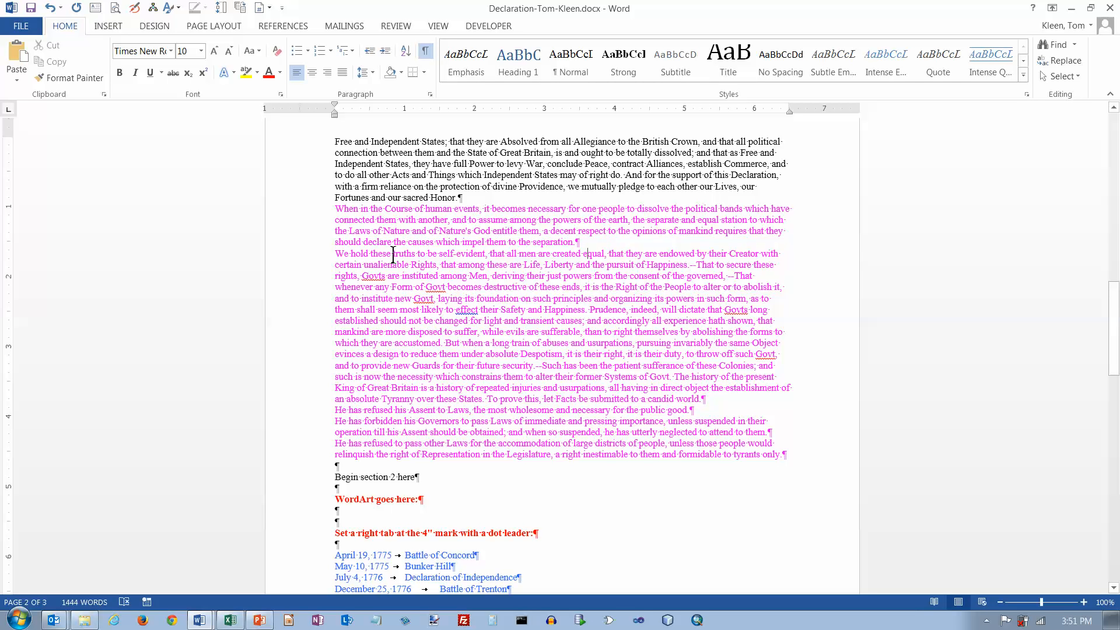
{"action": "left_click_drag", "start_coordinate": [336, 210], "coordinate": [795, 458]}
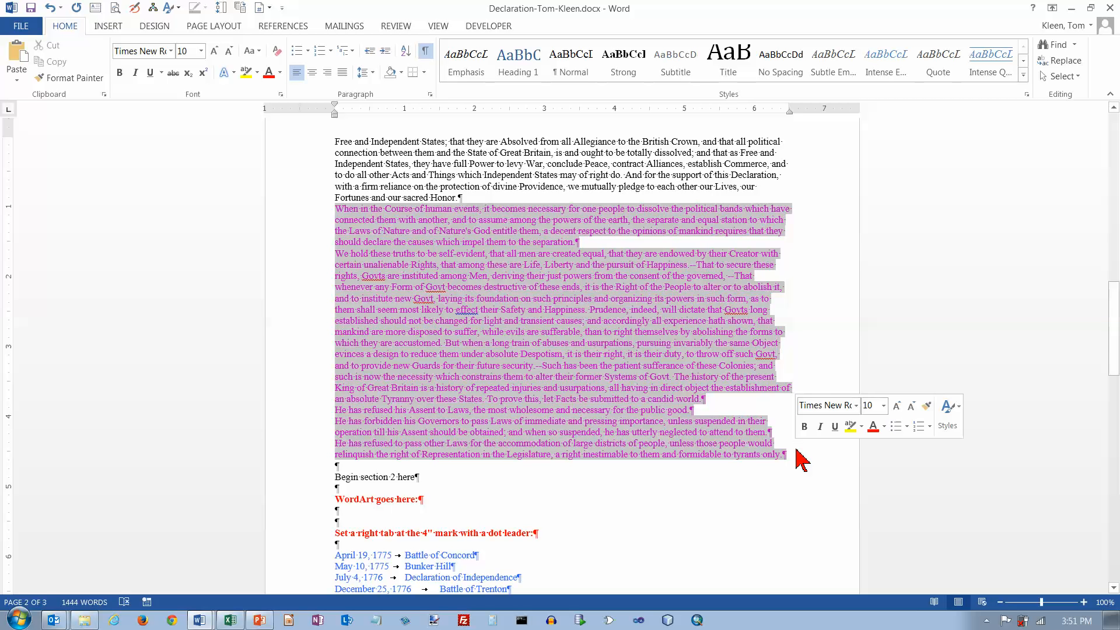
{"action": "left_click", "coordinate": [19, 79]}
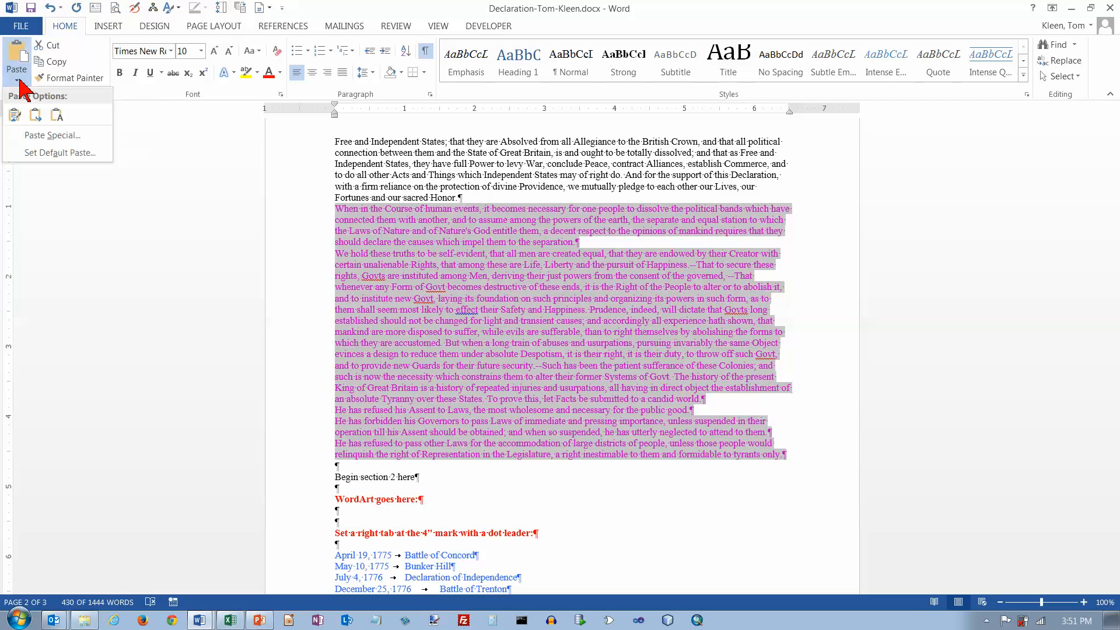
{"action": "left_click", "coordinate": [54, 47]}
{"action": "left_click", "coordinate": [53, 48]}
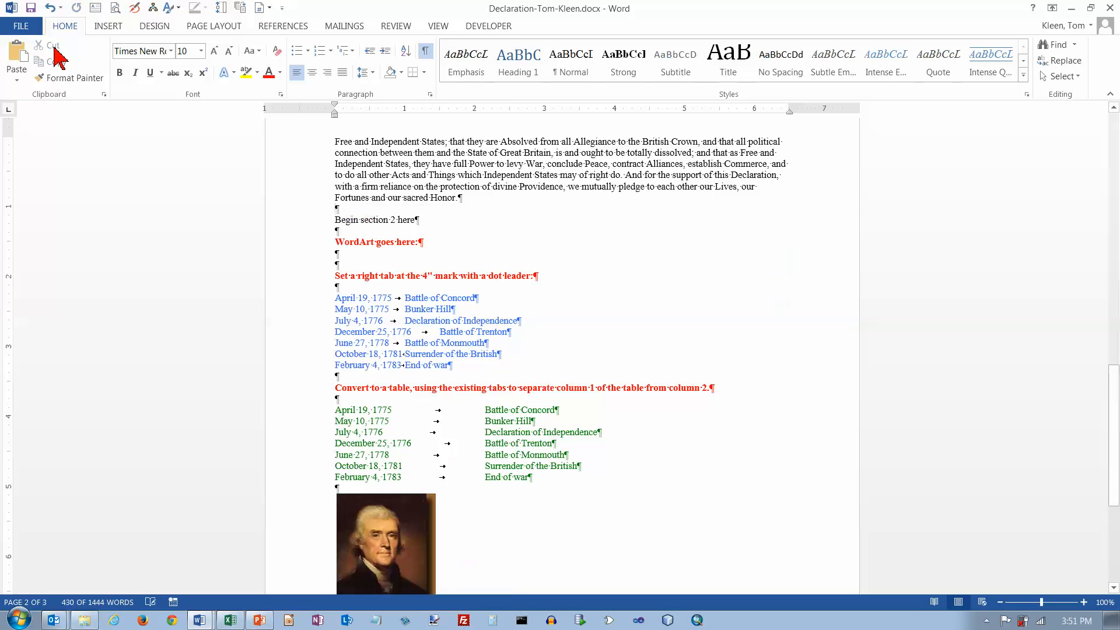
Paste the cut paragraphs at the very beginning of the document, before "He has called together legislative bodies"
{"action": "left_click_drag", "start_coordinate": [1113, 400], "coordinate": [1102, 111]}
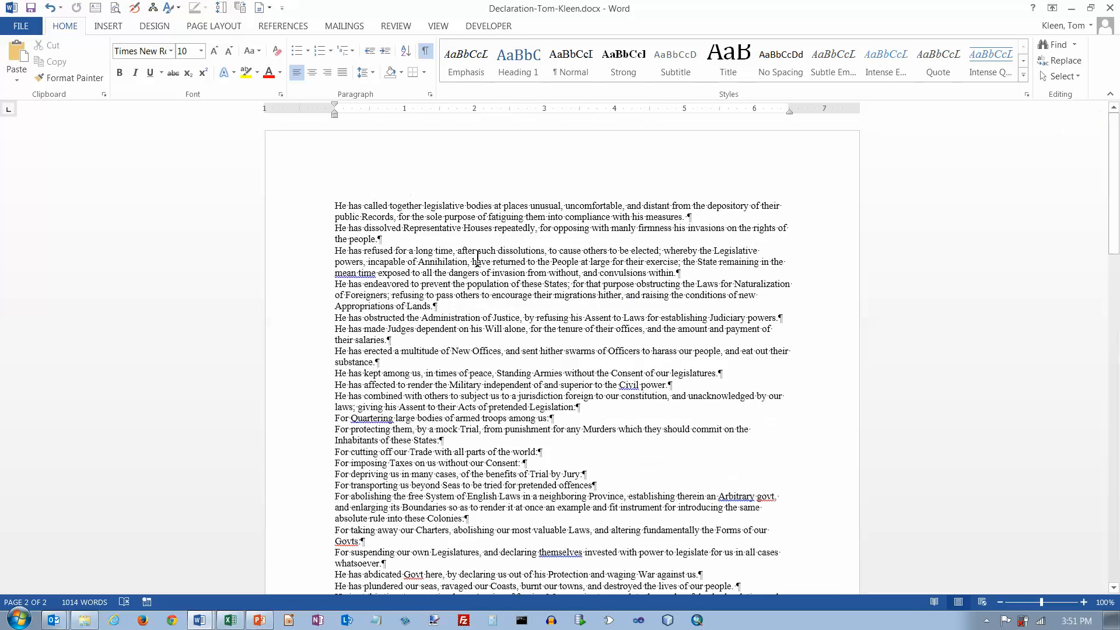
{"action": "left_click", "coordinate": [336, 203]}
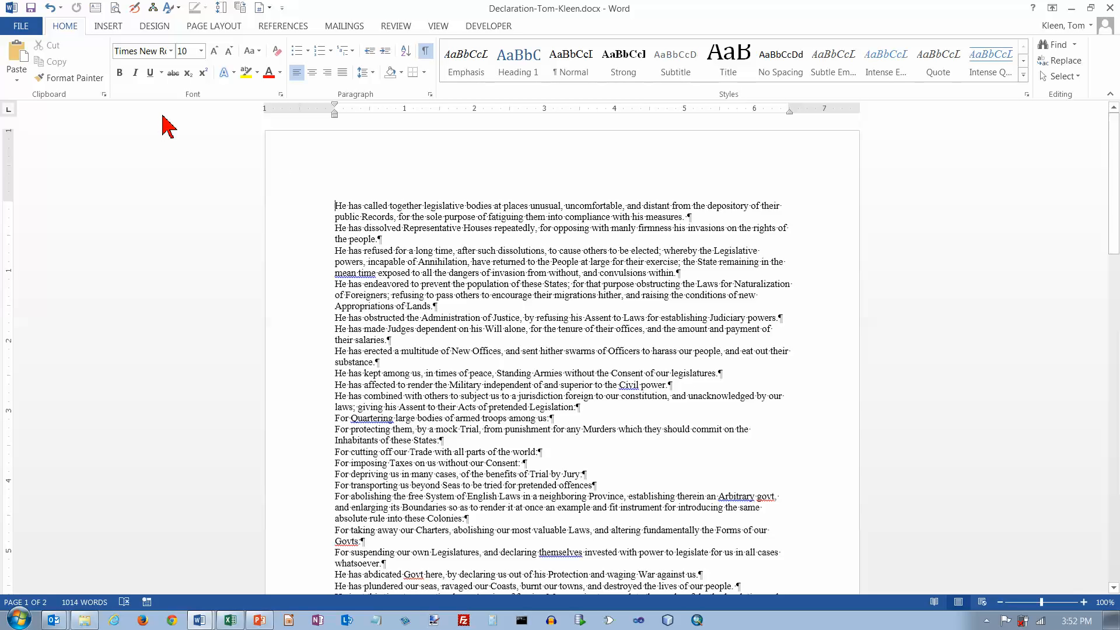
{"action": "left_click", "coordinate": [21, 63]}
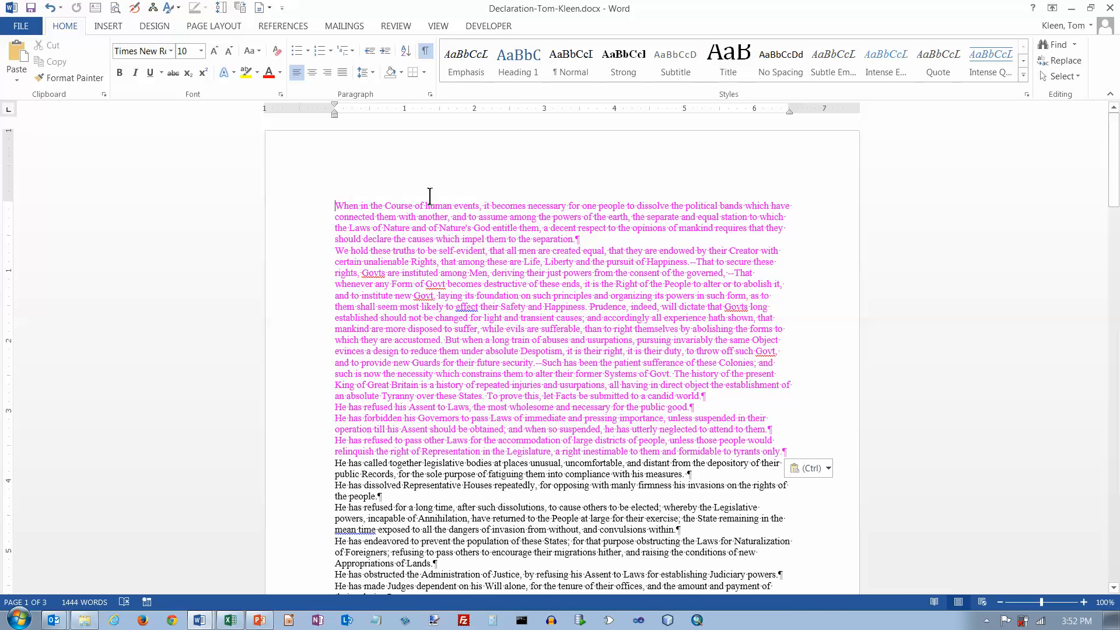
Find "Begin section" in the document and insert a Next Page section break directly before "Begin section 2 here"
{"action": "left_click", "coordinate": [1074, 46]}
{"action": "left_click", "coordinate": [1045, 59]}
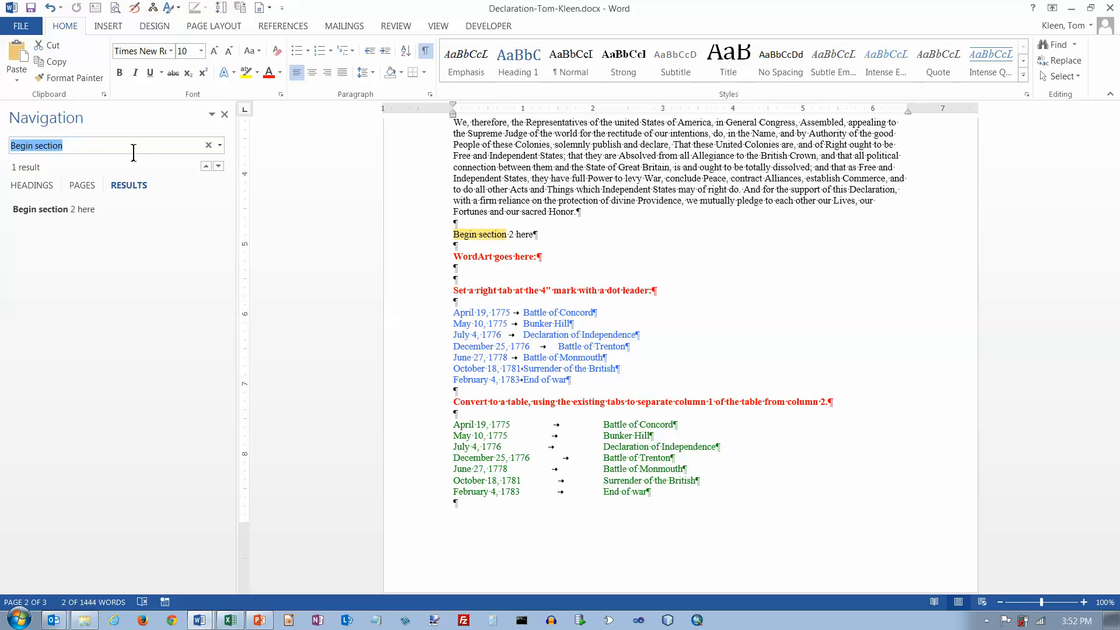
{"action": "left_click", "coordinate": [77, 147]}
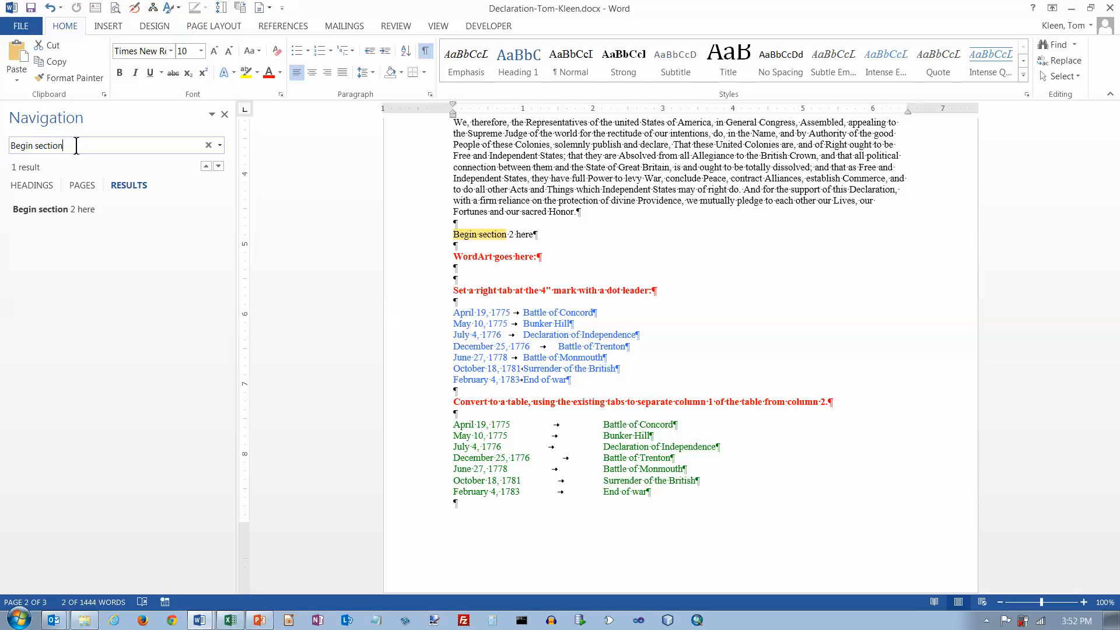
{"action": "left_click", "coordinate": [457, 236]}
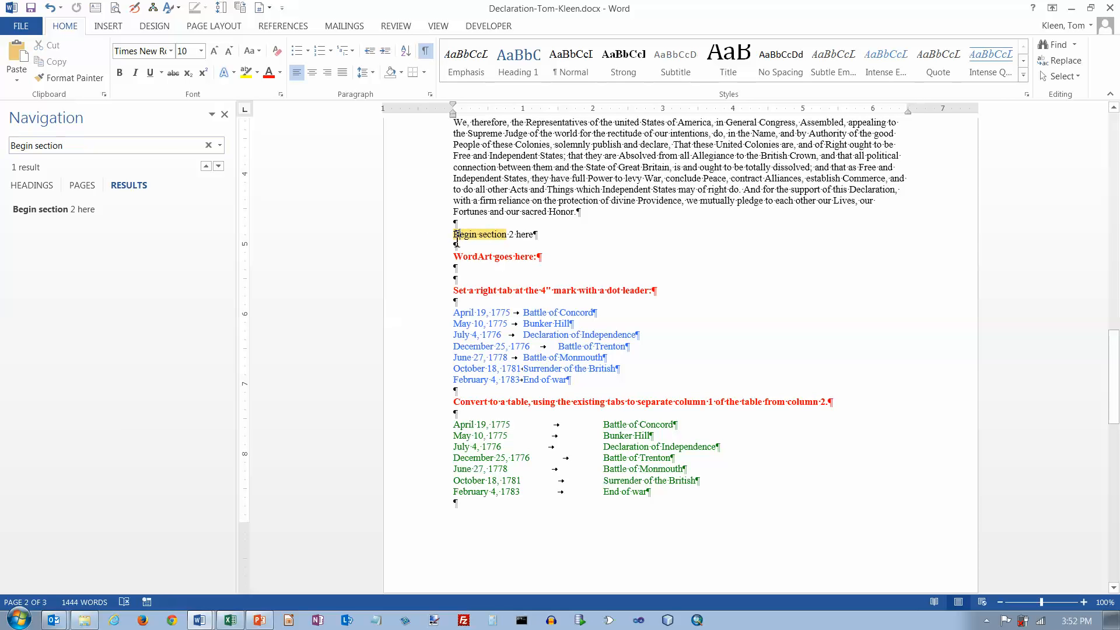
{"action": "left_click", "coordinate": [224, 114]}
{"action": "left_click", "coordinate": [224, 114]}
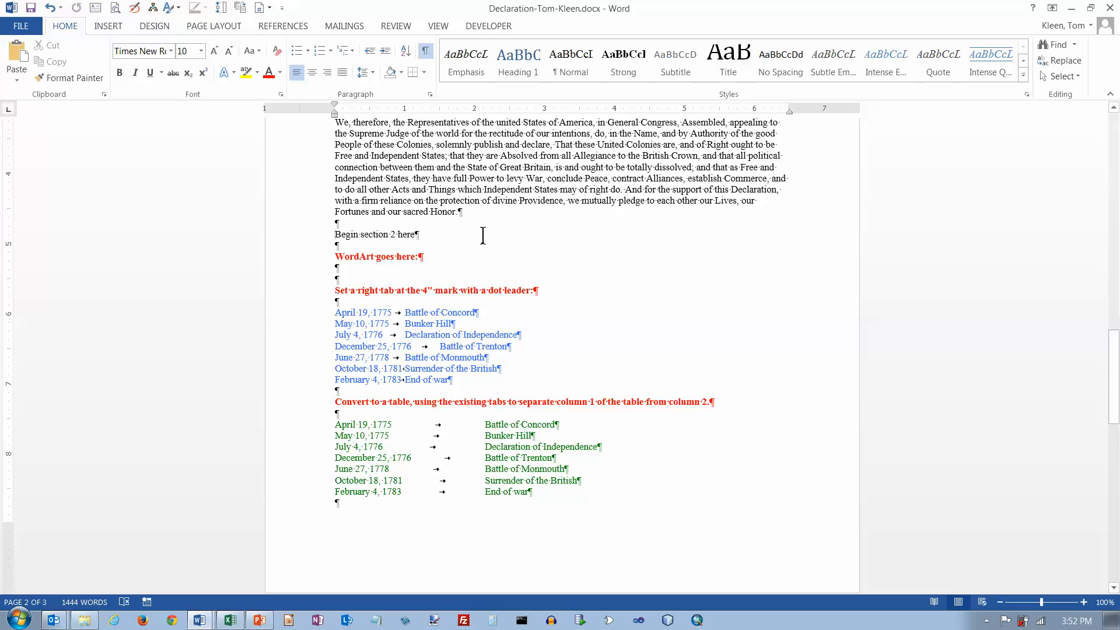
{"action": "left_click", "coordinate": [215, 27]}
{"action": "left_click", "coordinate": [190, 45]}
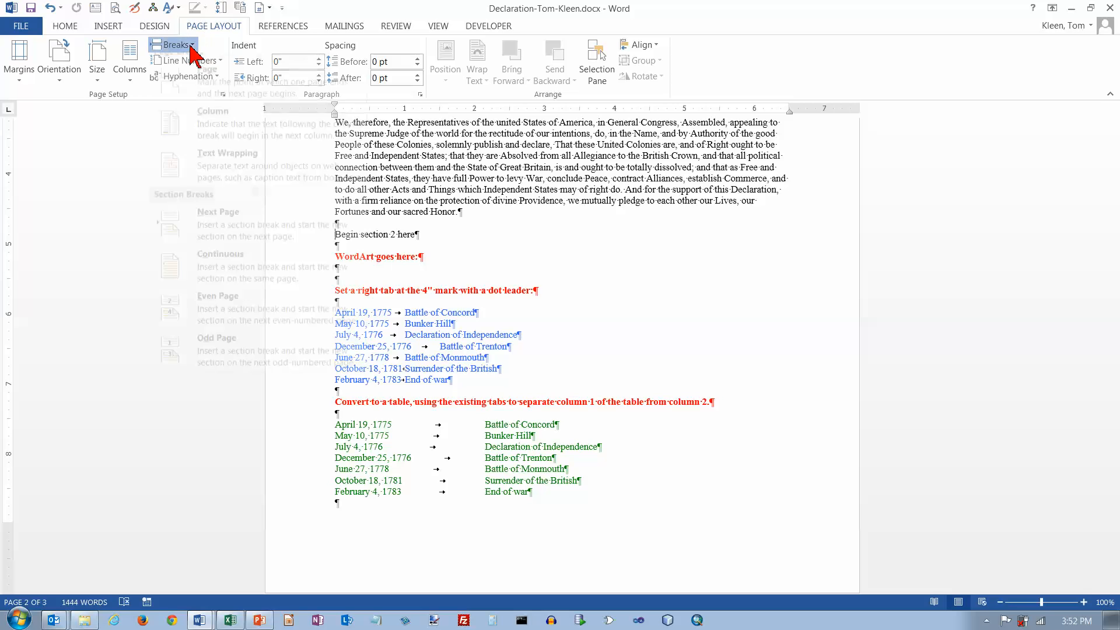
{"action": "left_click", "coordinate": [218, 239]}
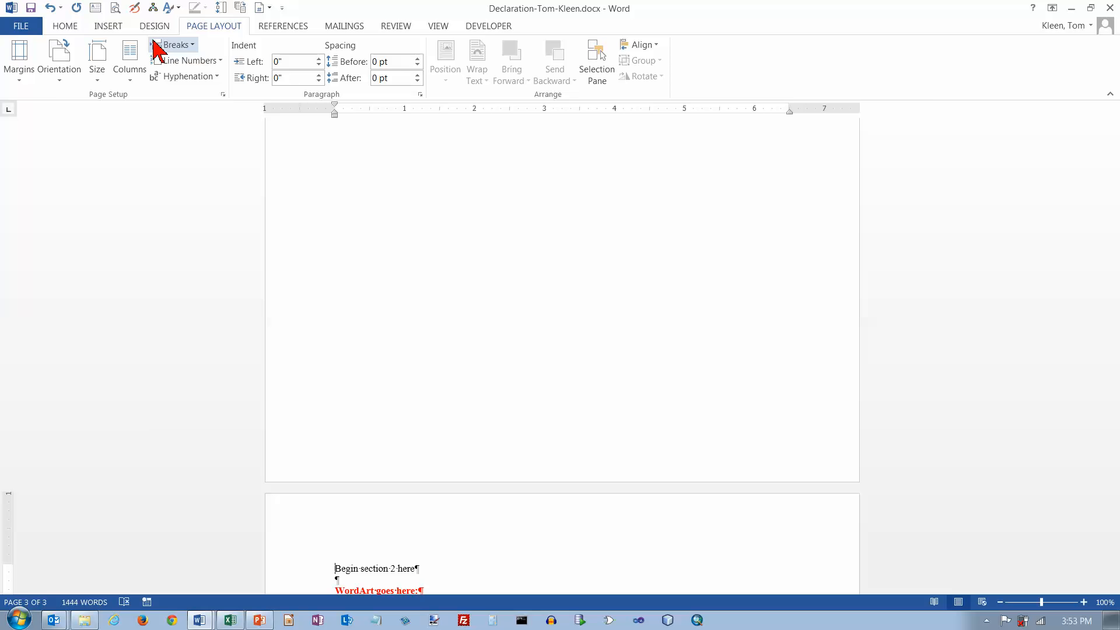
Insert the built-in Sideline cover page and look over the cover down to the start of the following page
{"action": "left_click", "coordinate": [108, 27]}
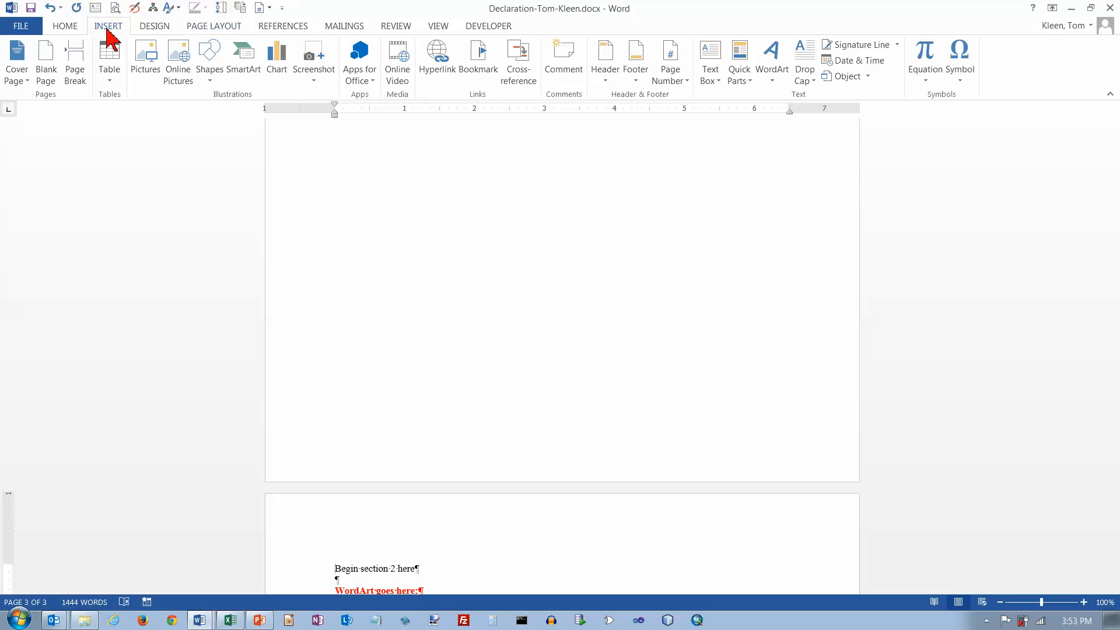
{"action": "left_click", "coordinate": [28, 82]}
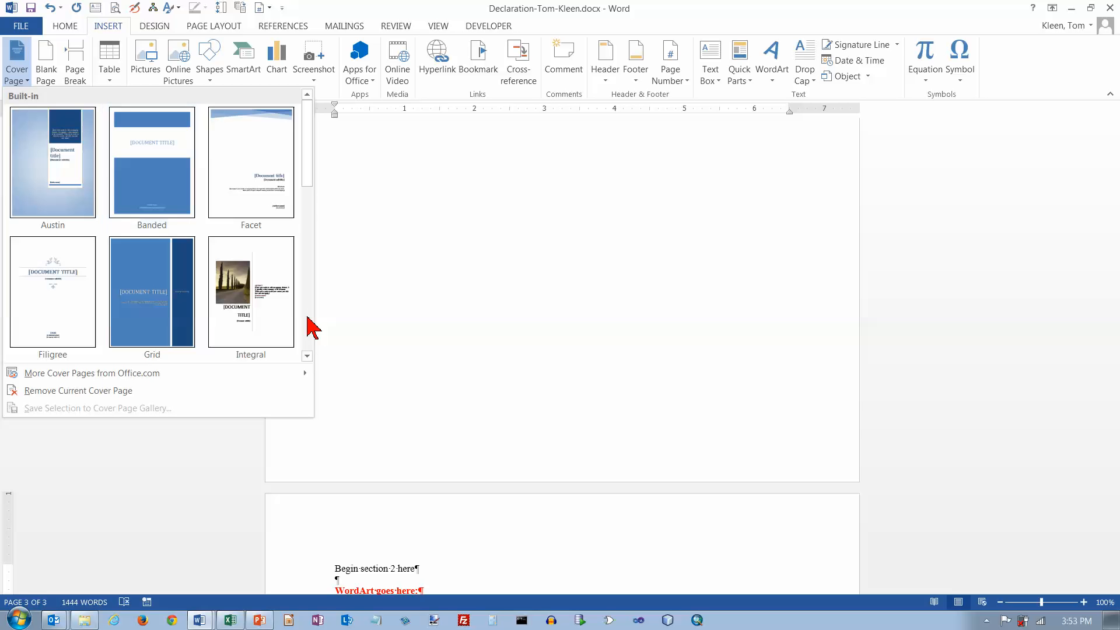
{"action": "scroll", "coordinate": [308, 318], "scroll_direction": "down", "scroll_amount": 1}
{"action": "scroll", "coordinate": [308, 318], "scroll_direction": "down", "scroll_amount": 1}
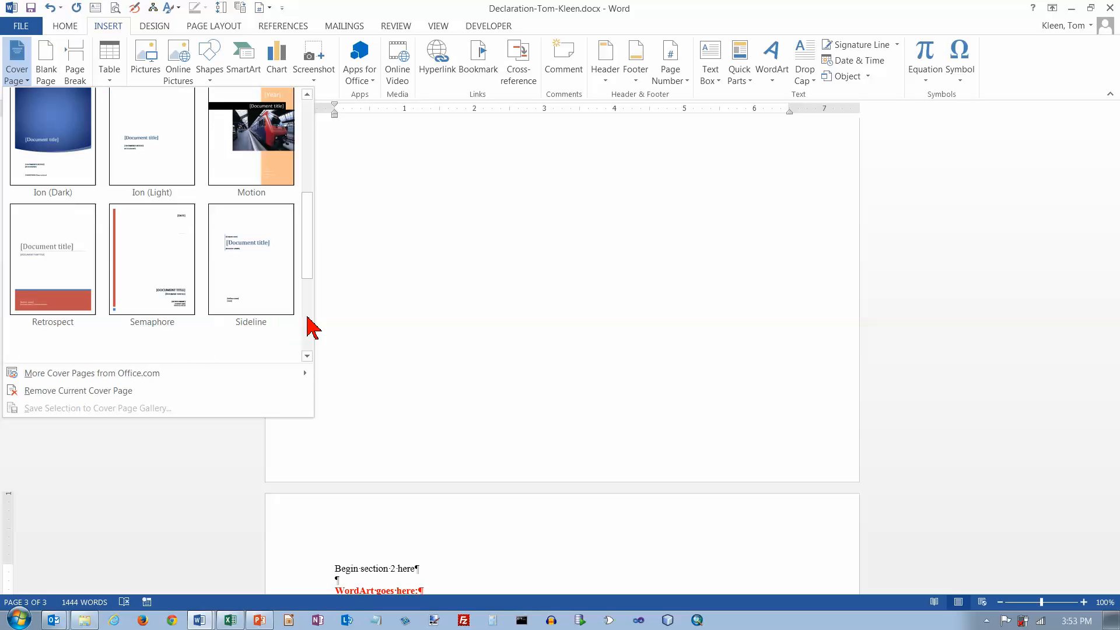
{"action": "left_click", "coordinate": [257, 282]}
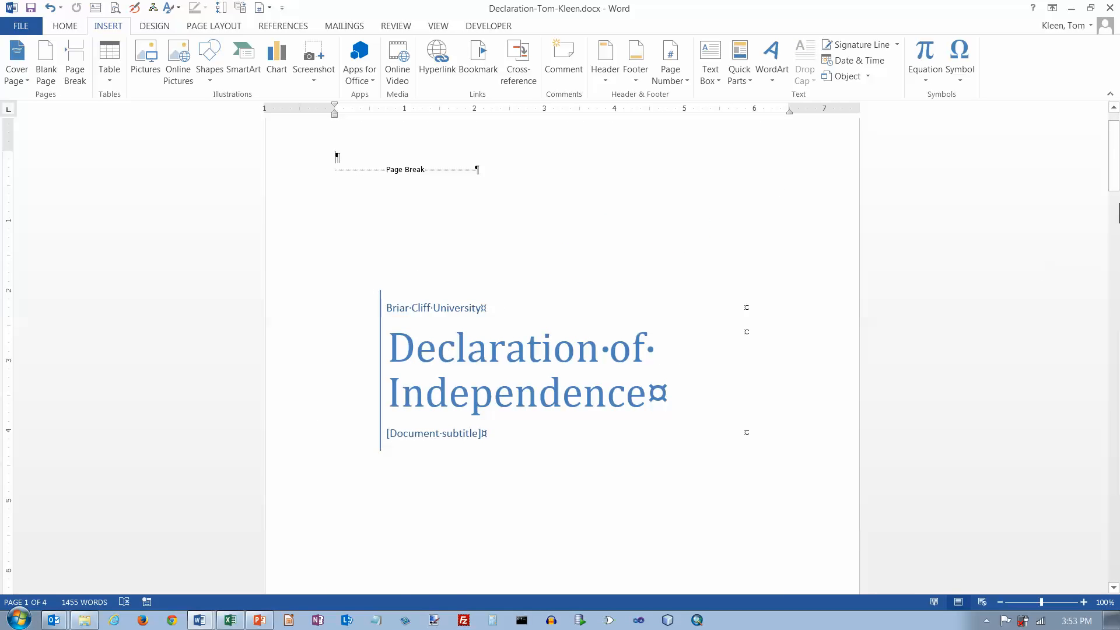
{"action": "left_click_drag", "start_coordinate": [1116, 185], "coordinate": [1115, 260]}
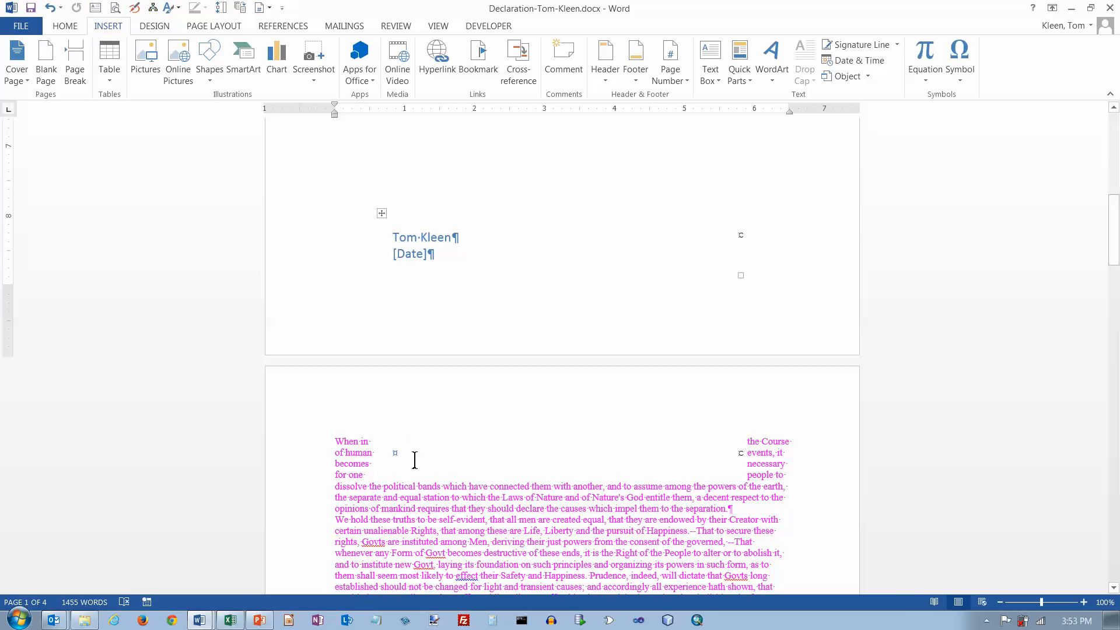
Move the author and date block higher on the cover page so it no longer spills onto the following page
{"action": "scroll", "coordinate": [540, 404], "scroll_direction": "up", "scroll_amount": 7}
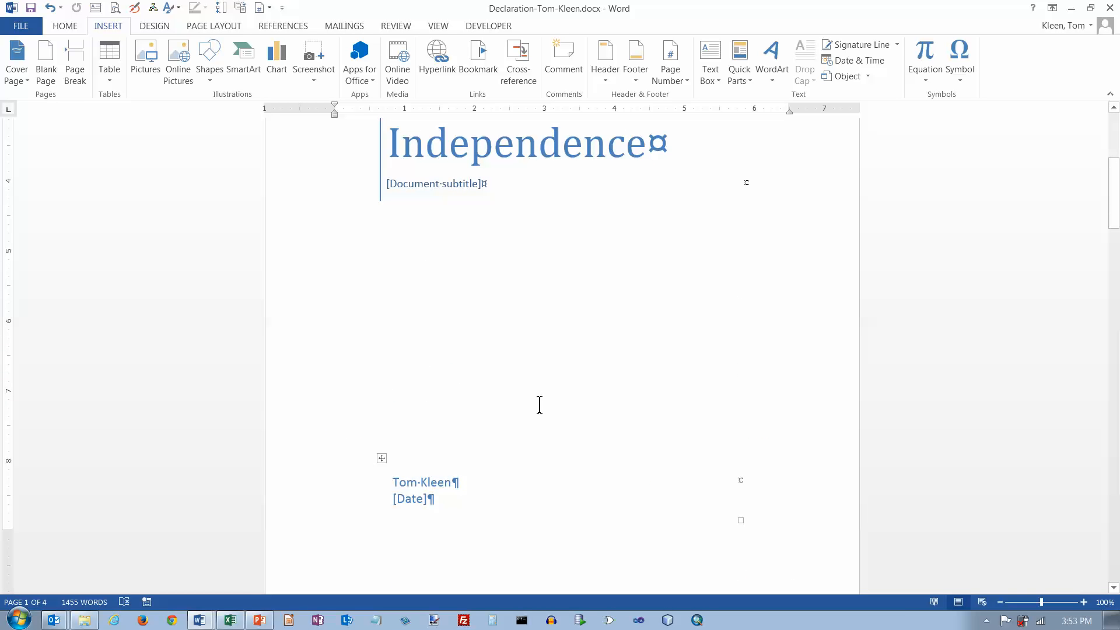
{"action": "left_click_drag", "start_coordinate": [385, 461], "coordinate": [385, 356]}
{"action": "scroll", "coordinate": [542, 435], "scroll_direction": "down", "scroll_amount": 5}
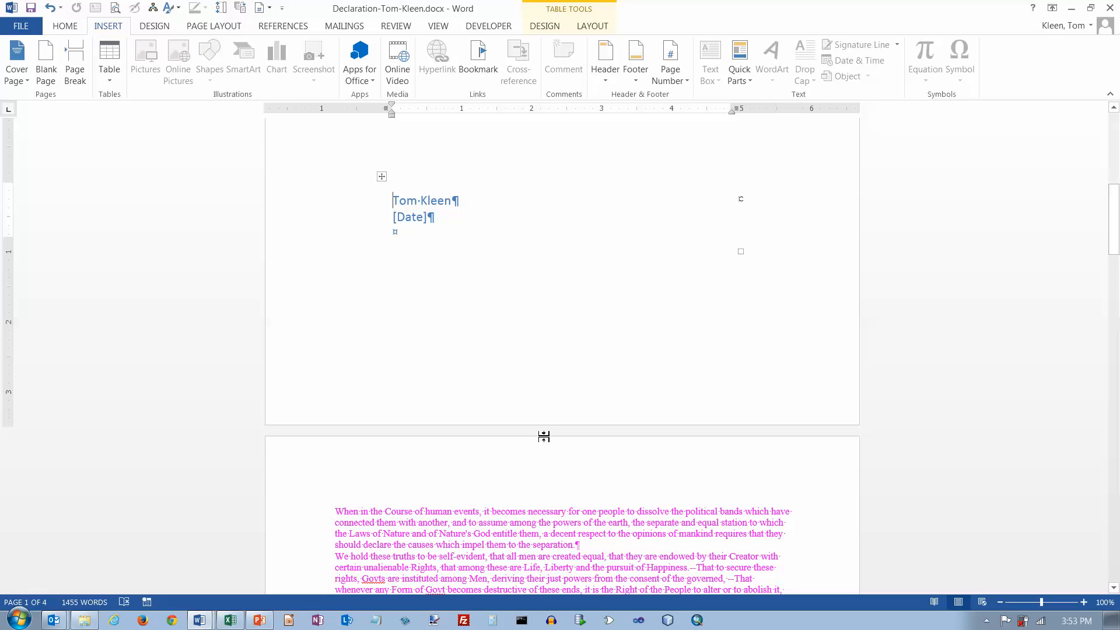
{"action": "scroll", "coordinate": [552, 388], "scroll_direction": "up", "scroll_amount": 2}
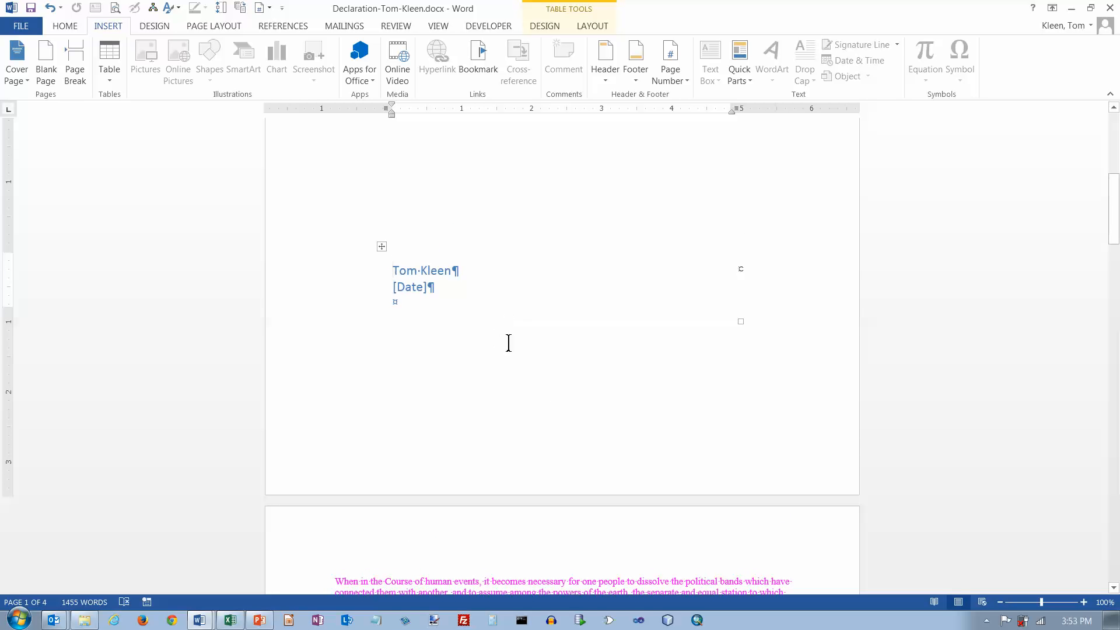
{"action": "left_click", "coordinate": [385, 248]}
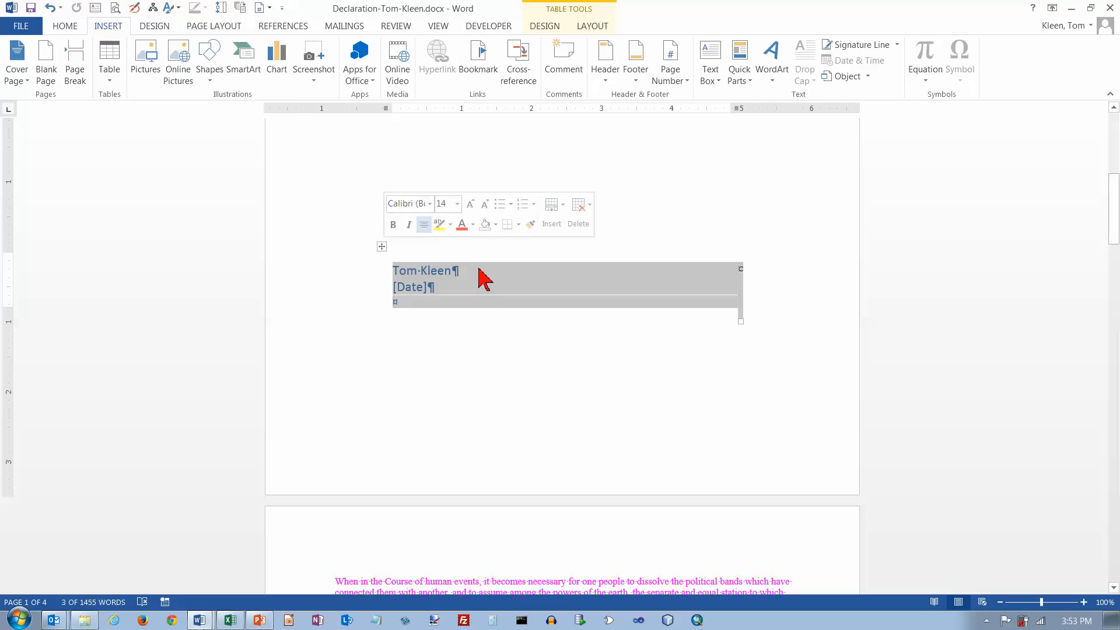
{"action": "left_click", "coordinate": [532, 176]}
Delete the company name and the document subtitle placeholder from the cover page
{"action": "scroll", "coordinate": [532, 176], "scroll_direction": "up", "scroll_amount": 10}
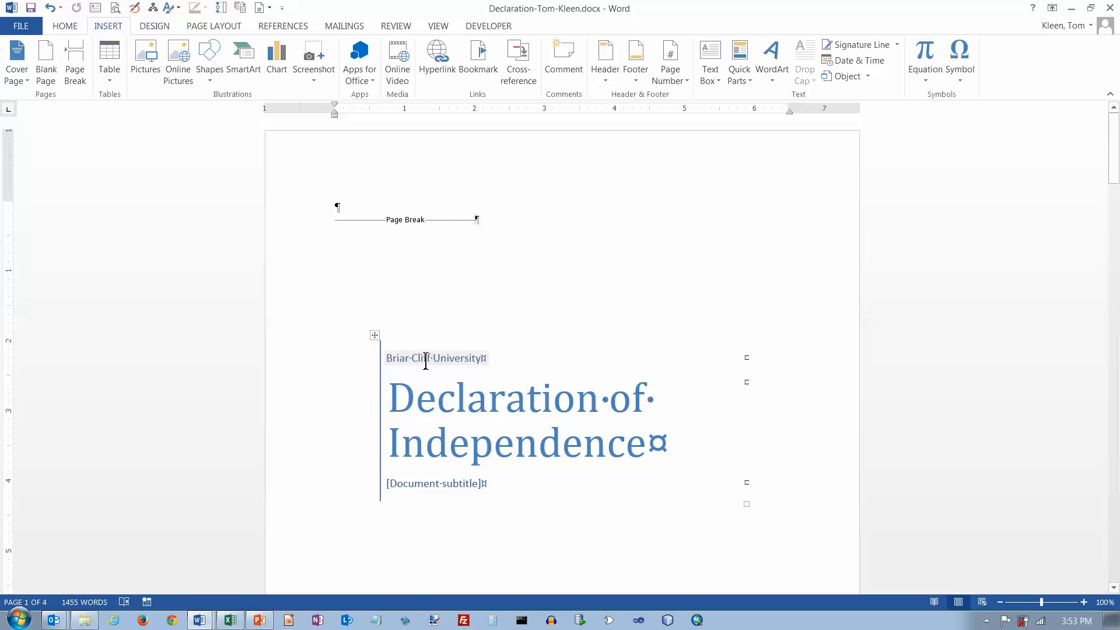
{"action": "left_click", "coordinate": [425, 361]}
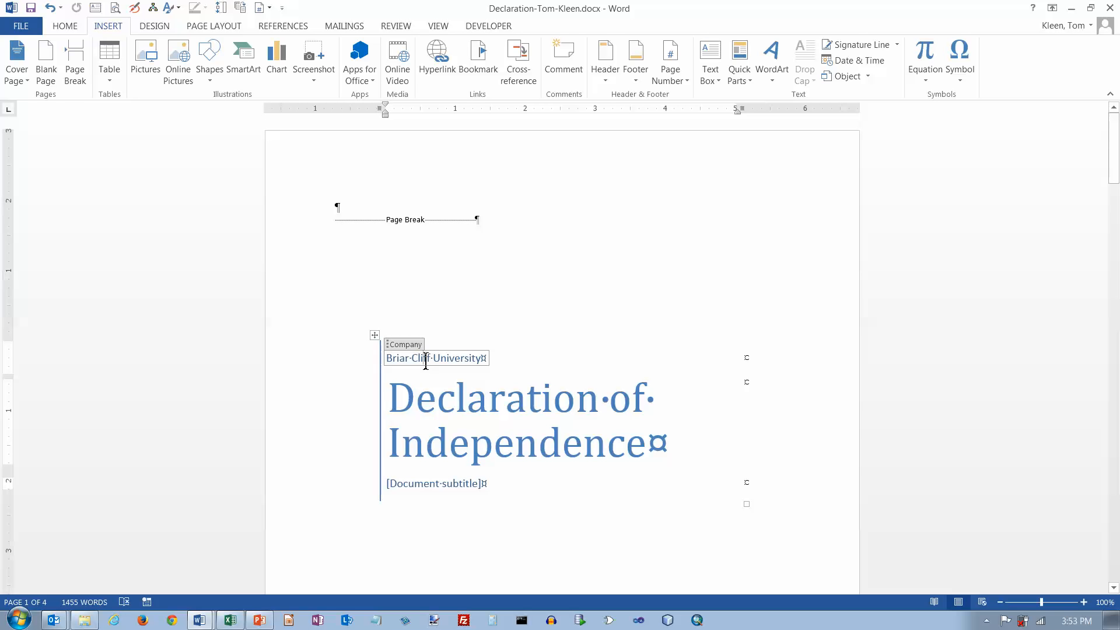
{"action": "left_click", "coordinate": [399, 345]}
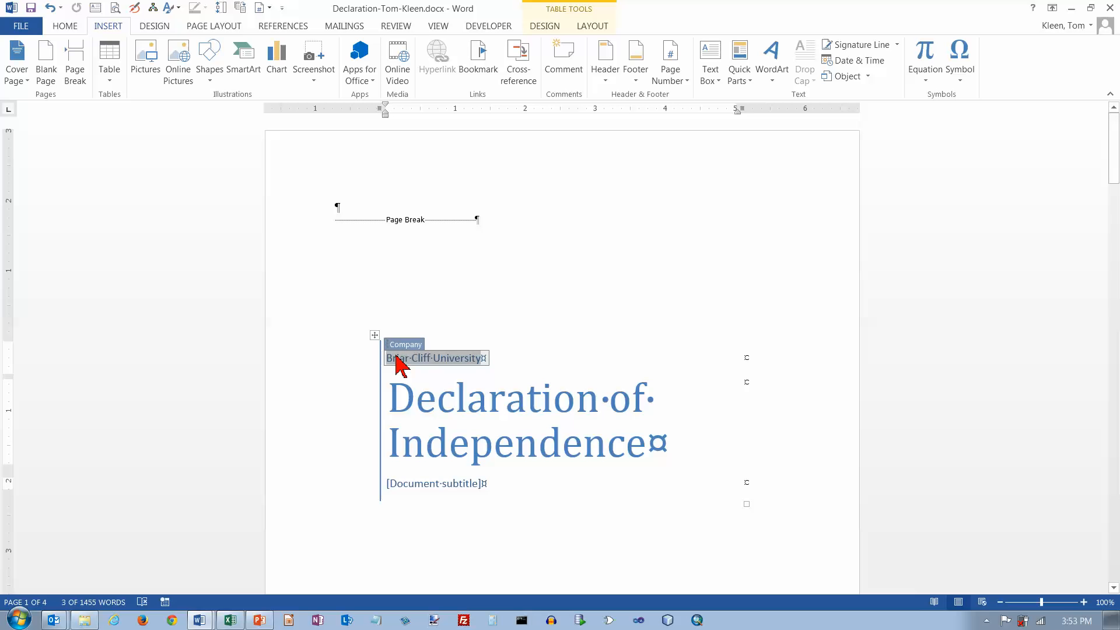
{"action": "key", "text": "Delete"}
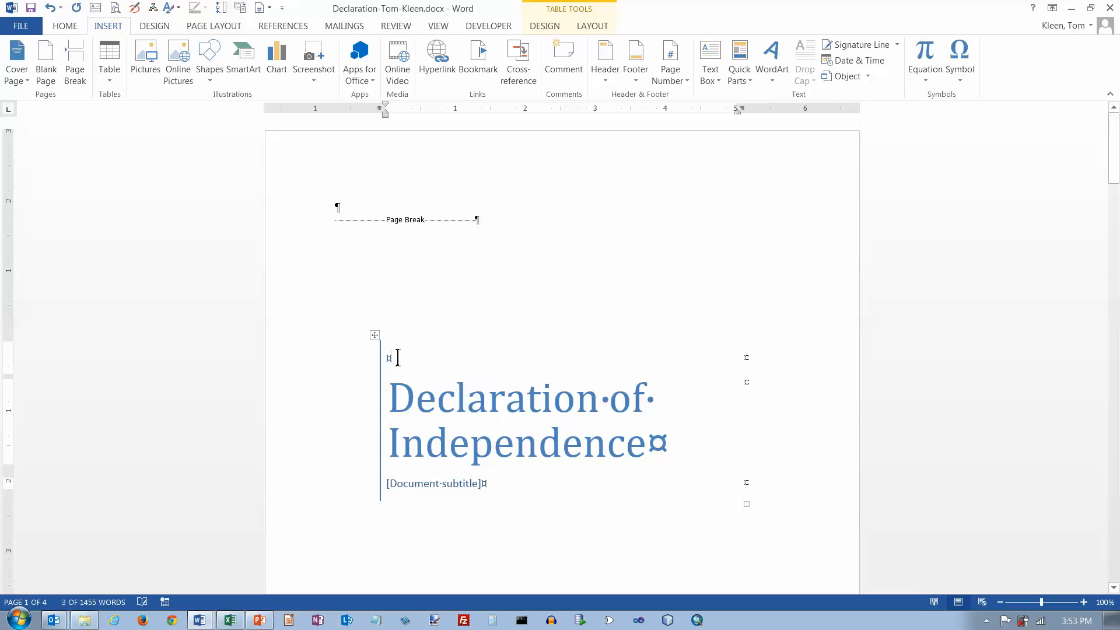
{"action": "left_click", "coordinate": [407, 485]}
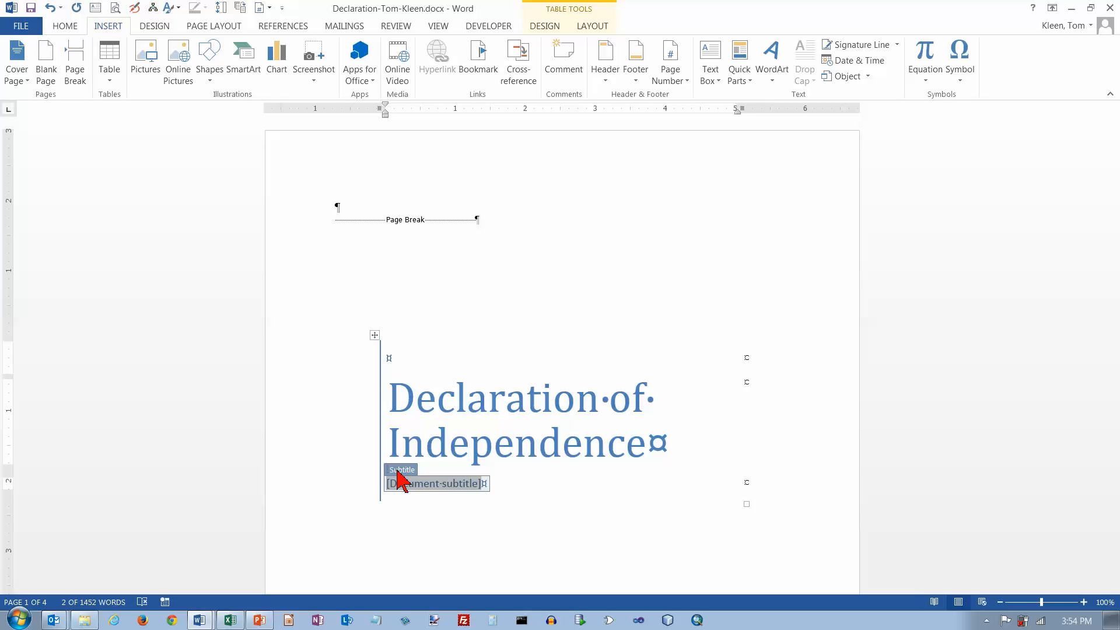
{"action": "key", "text": "Delete"}
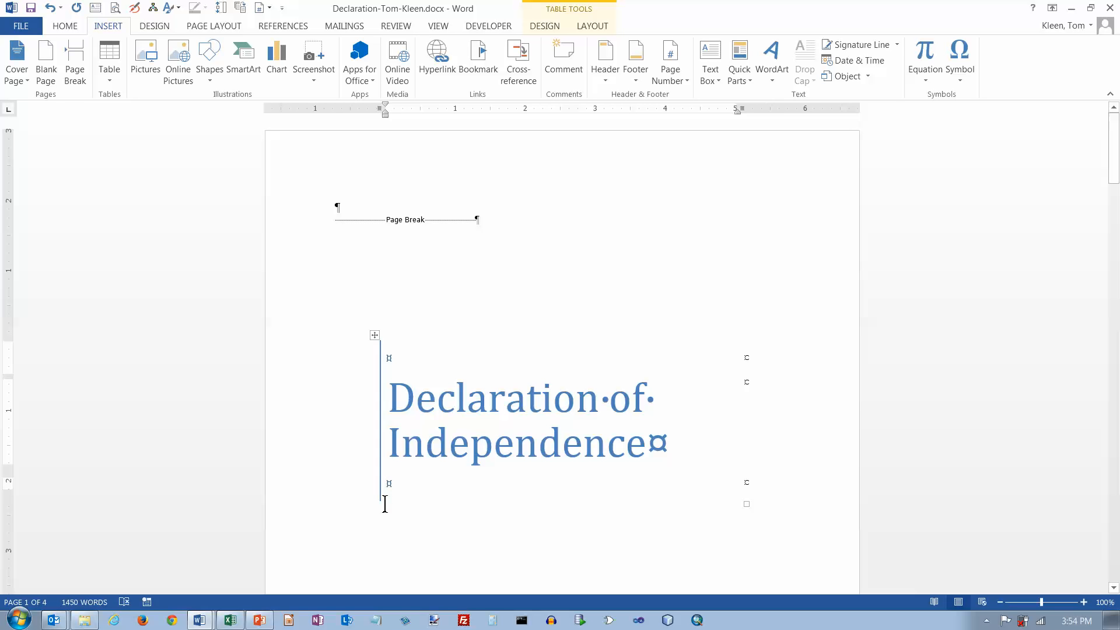
{"action": "left_click", "coordinate": [472, 516]}
Set the cover page's date field to today's date, 12-6-2013
{"action": "scroll", "coordinate": [469, 522], "scroll_direction": "down", "scroll_amount": 5}
{"action": "left_click", "coordinate": [425, 344]}
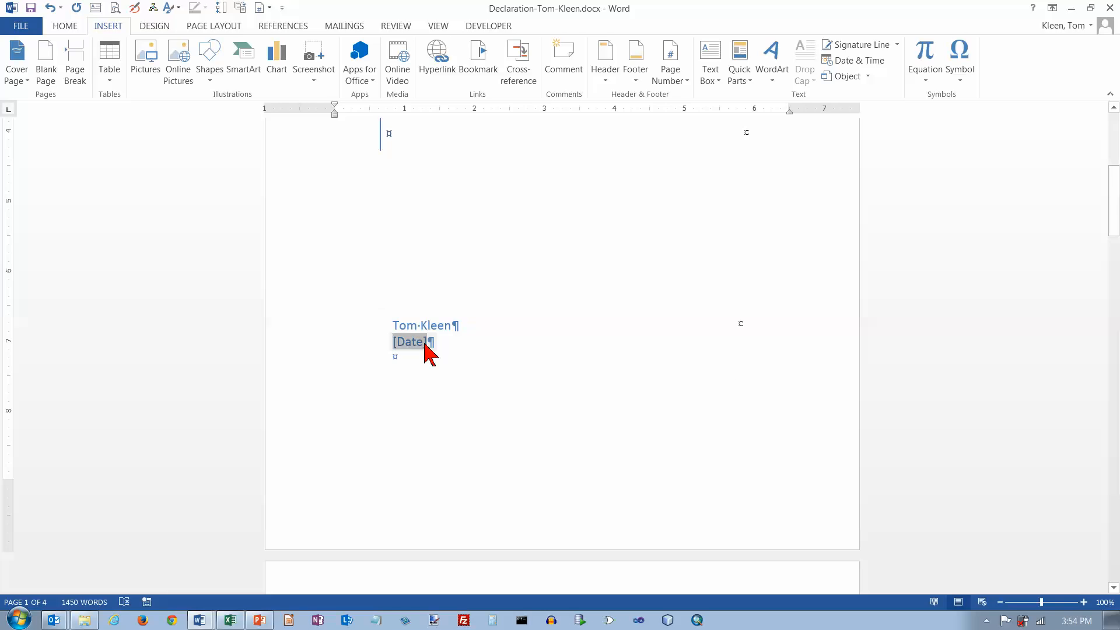
{"action": "left_click", "coordinate": [446, 341]}
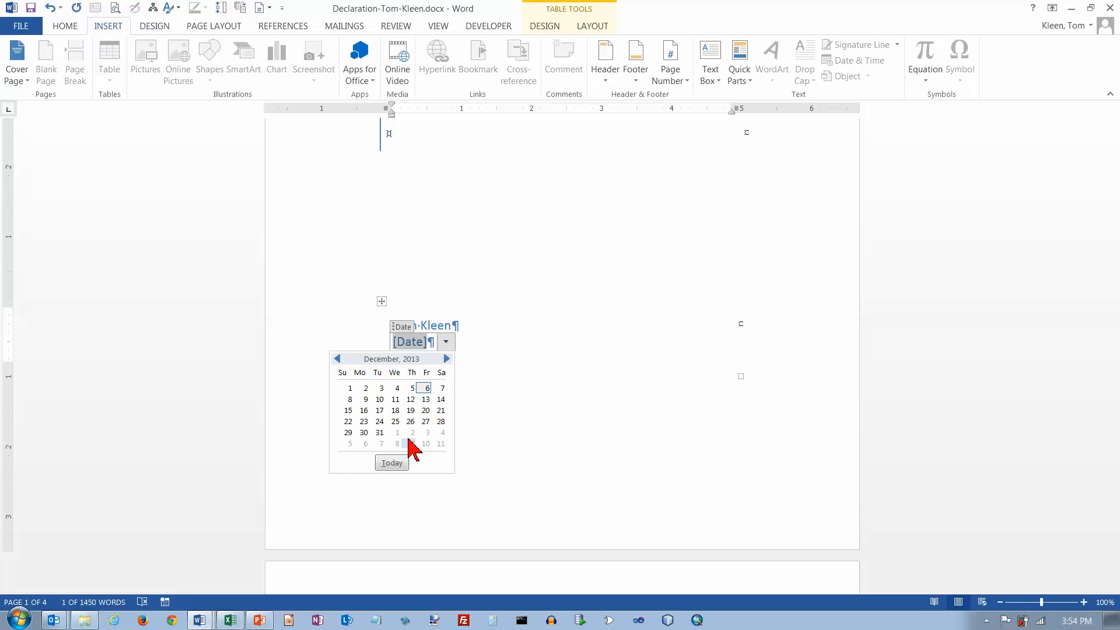
{"action": "left_click", "coordinate": [392, 463]}
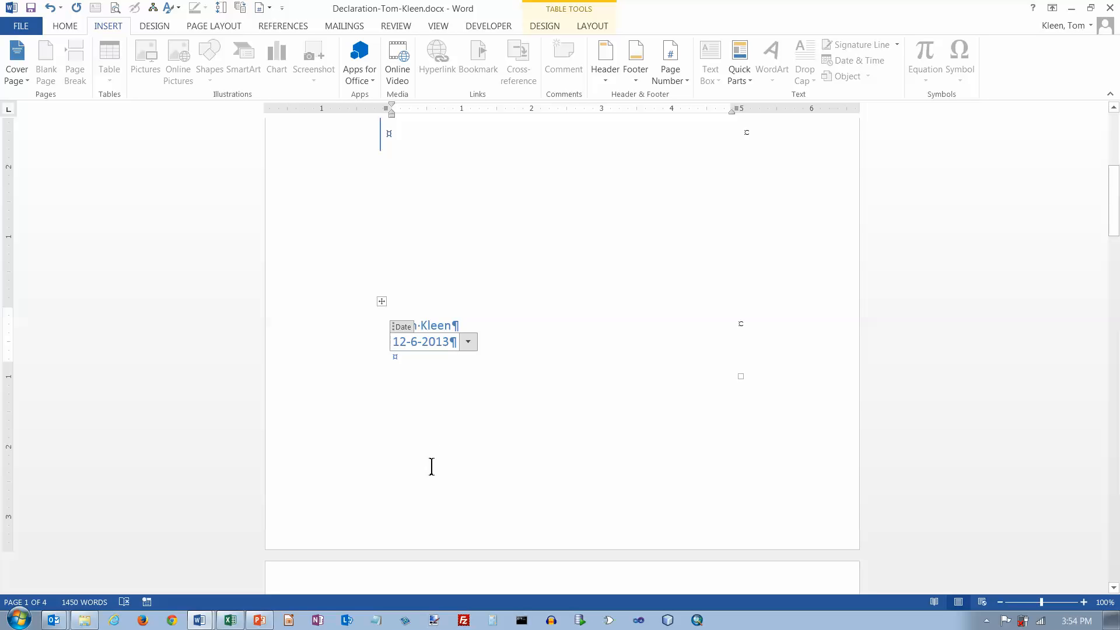
{"action": "left_click", "coordinate": [454, 326]}
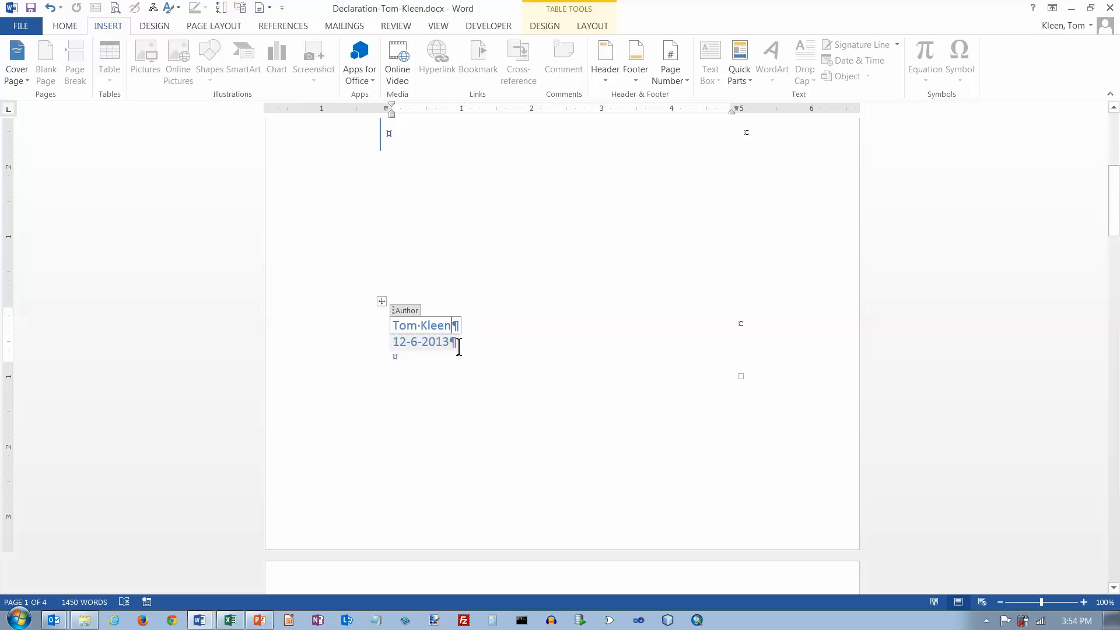
Give all text from "When in the Course of human events" through the section break a 0.25" first-line indent and check the paragraph settings
{"action": "scroll", "coordinate": [532, 435], "scroll_direction": "down", "scroll_amount": 10}
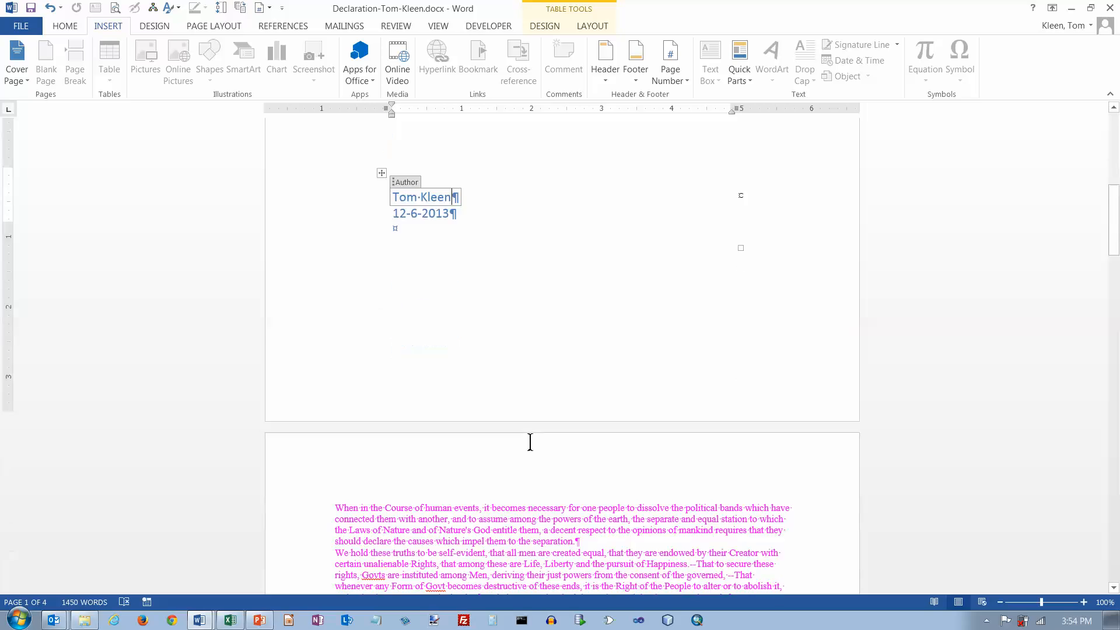
{"action": "left_click_drag", "start_coordinate": [336, 287], "coordinate": [486, 339]}
{"action": "left_click_drag", "start_coordinate": [339, 108], "coordinate": [353, 106]}
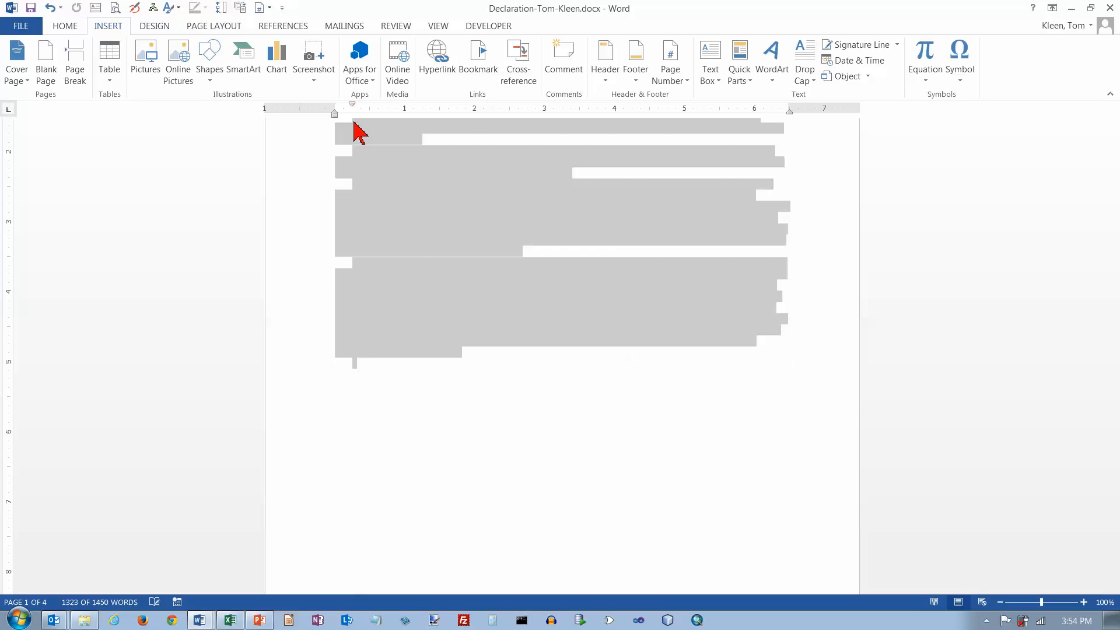
{"action": "left_click", "coordinate": [213, 29]}
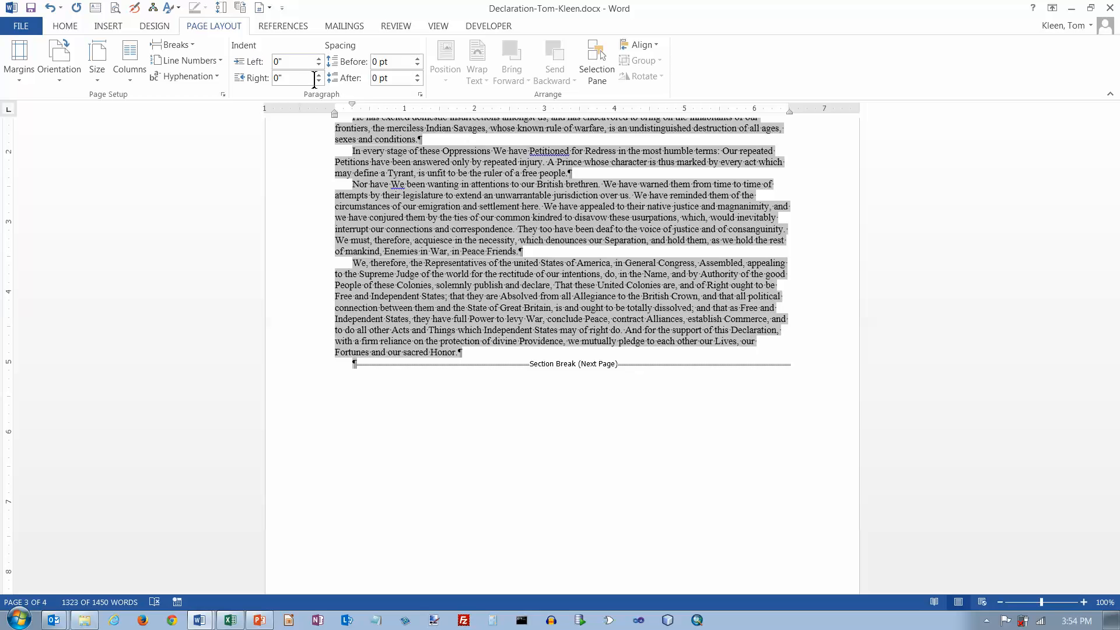
{"action": "left_click", "coordinate": [420, 95]}
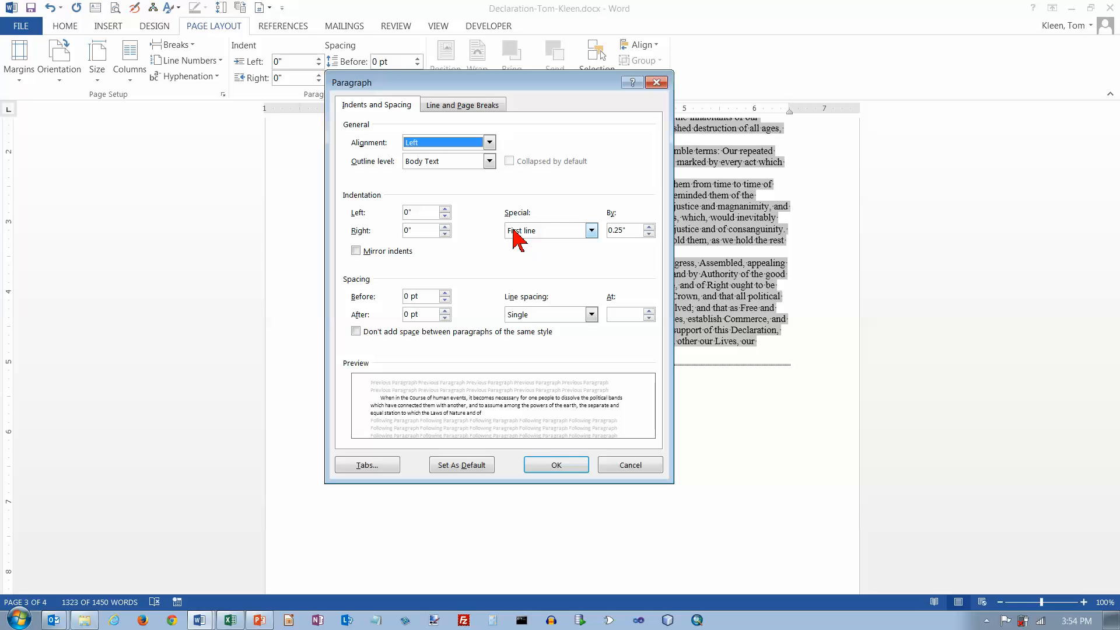
{"action": "left_click", "coordinate": [656, 82]}
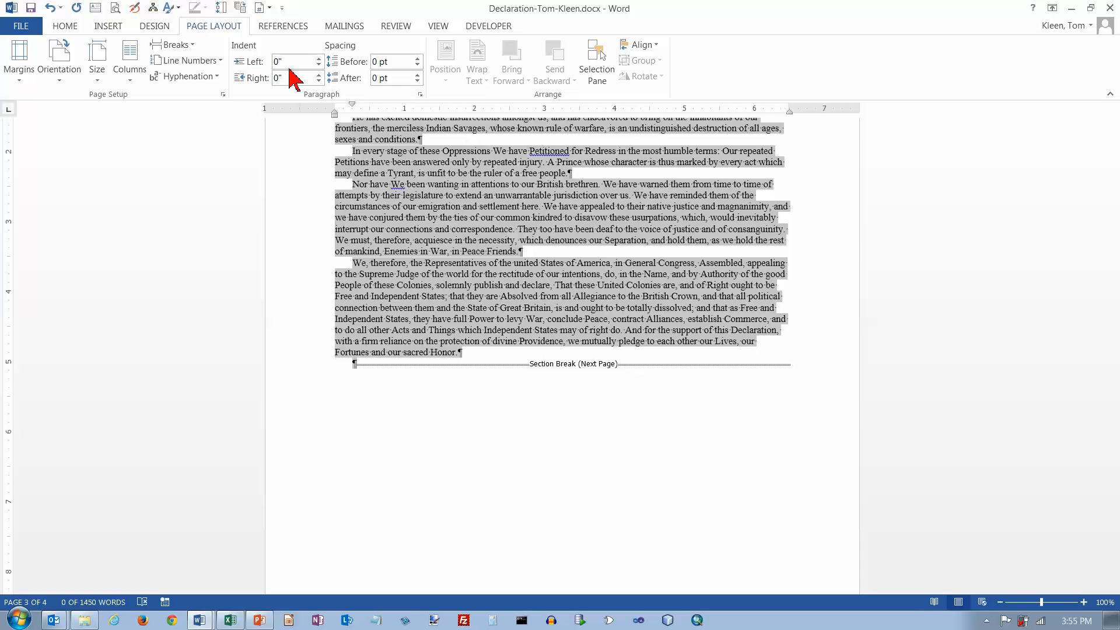
Set the spacing before the selected body paragraphs to 6 pt and review the pages
{"action": "left_click", "coordinate": [418, 58]}
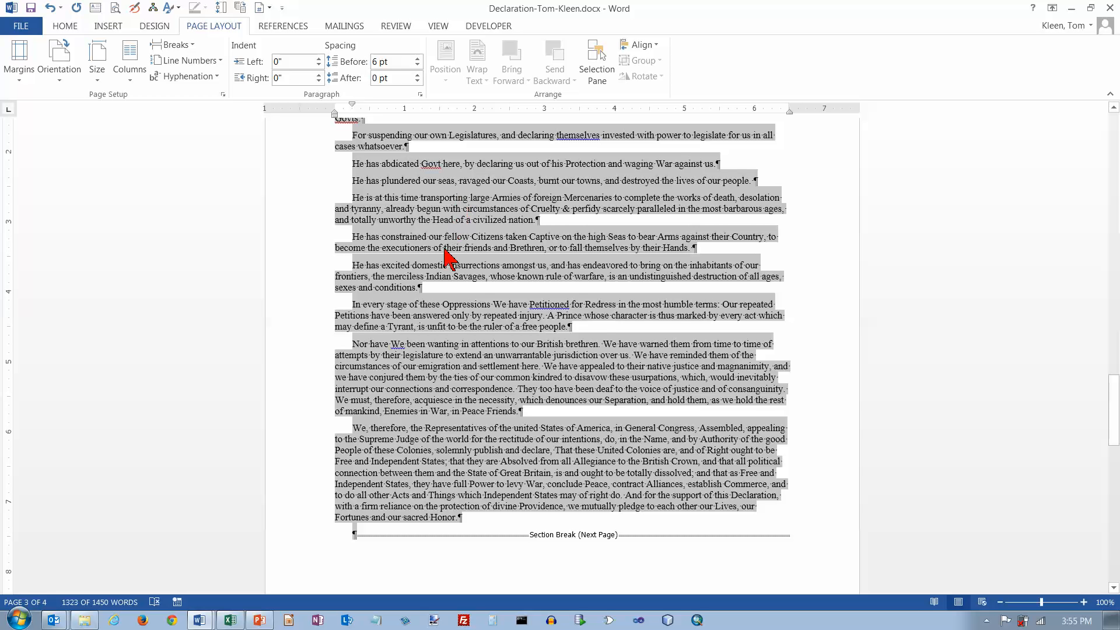
{"action": "scroll", "coordinate": [481, 300], "scroll_direction": "up", "scroll_amount": 5}
{"action": "scroll", "coordinate": [481, 300], "scroll_direction": "up", "scroll_amount": 20}
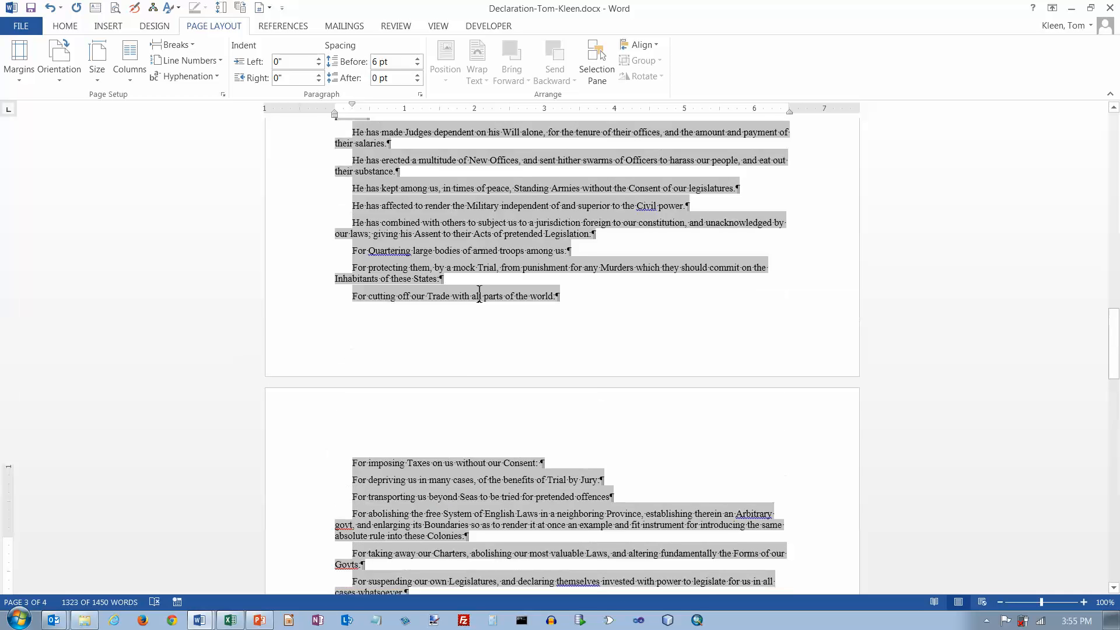
{"action": "scroll", "coordinate": [481, 301], "scroll_direction": "down", "scroll_amount": 9}
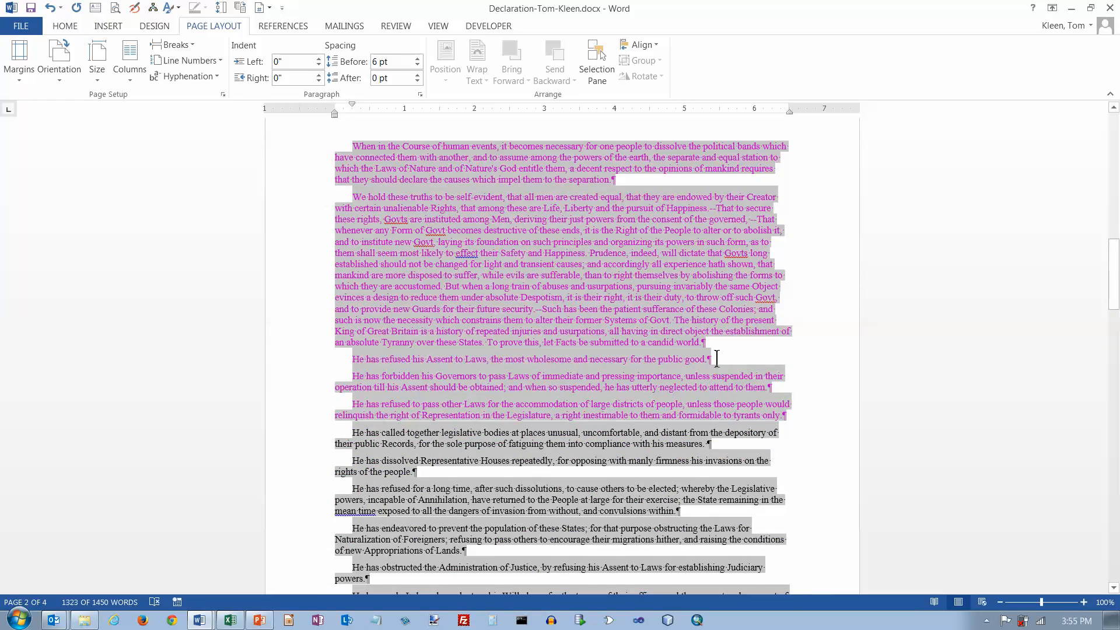
{"action": "left_click", "coordinate": [715, 358]}
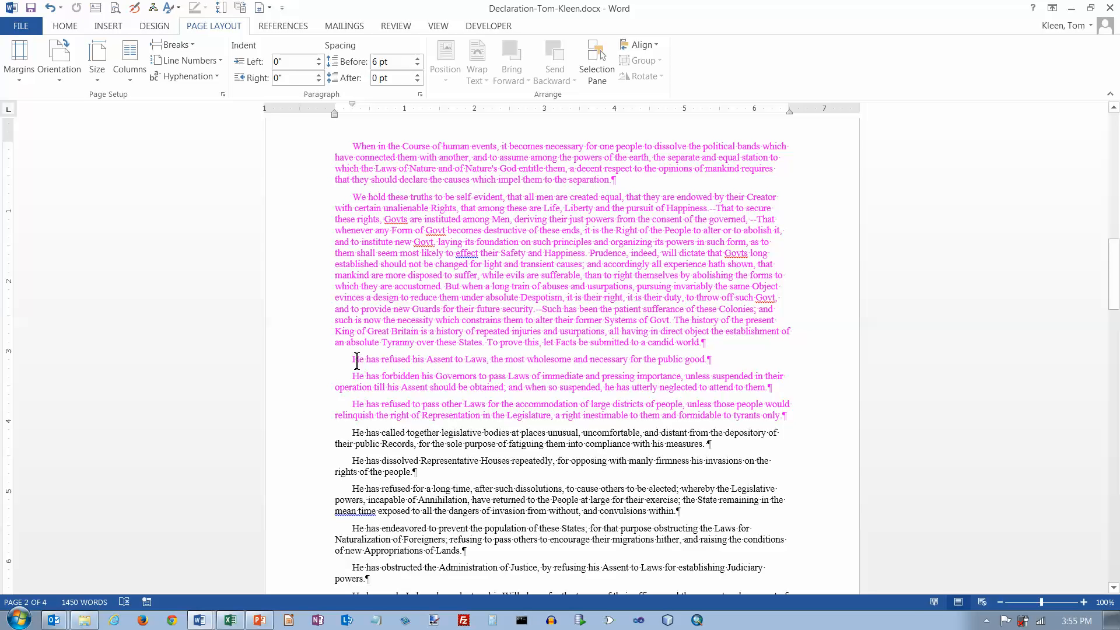
Format the three magenta paragraphs from "He has refused his Assent to Laws" through "formidable to tyrants only." as a bulleted list
{"action": "left_click_drag", "start_coordinate": [353, 359], "coordinate": [806, 415]}
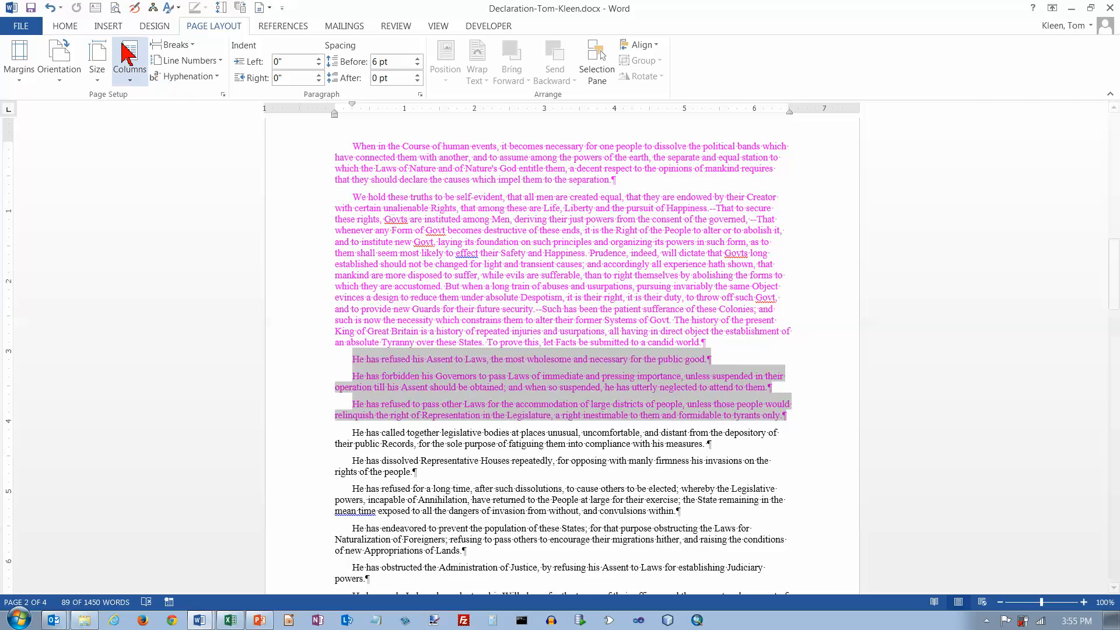
{"action": "left_click", "coordinate": [65, 26]}
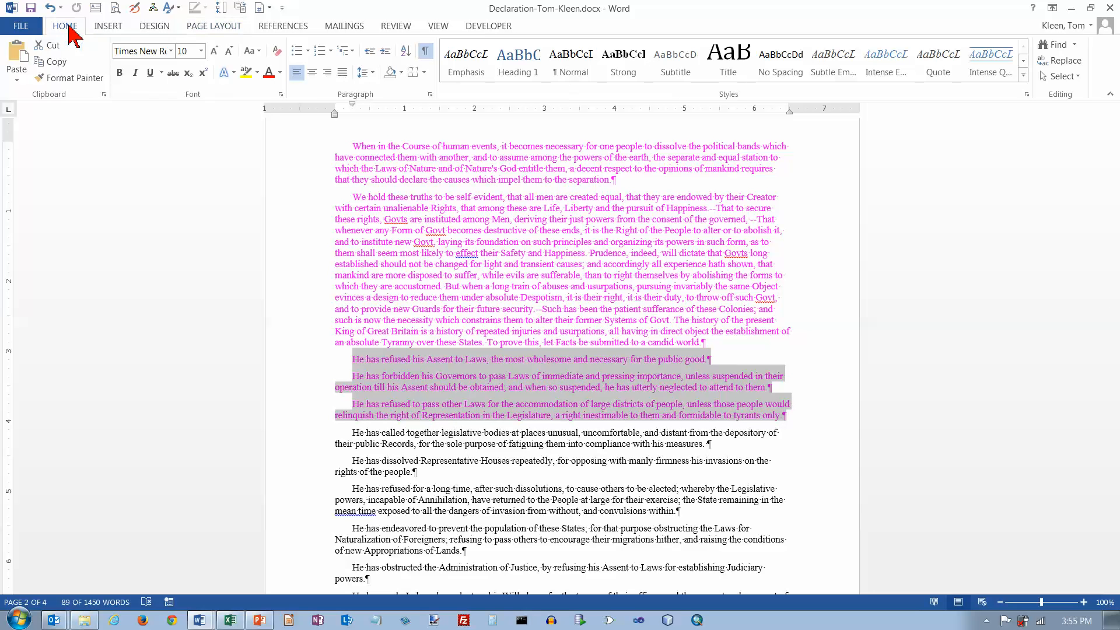
{"action": "left_click", "coordinate": [298, 54]}
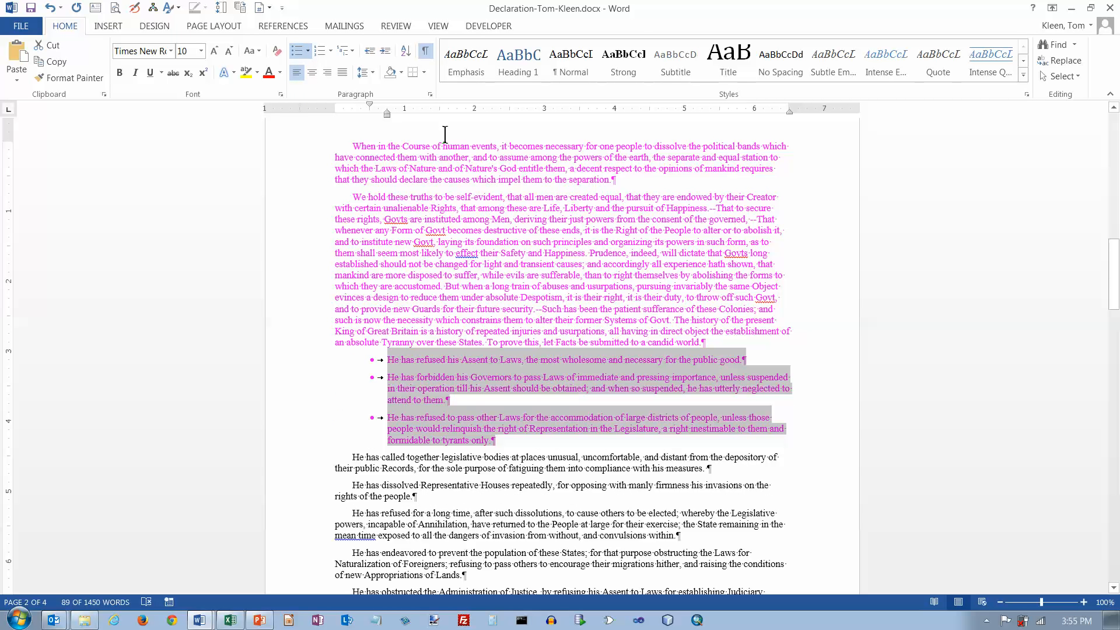
Set the line spacing of the first paragraph, "When in the Course of human events", to 2.0
{"action": "left_click", "coordinate": [388, 147]}
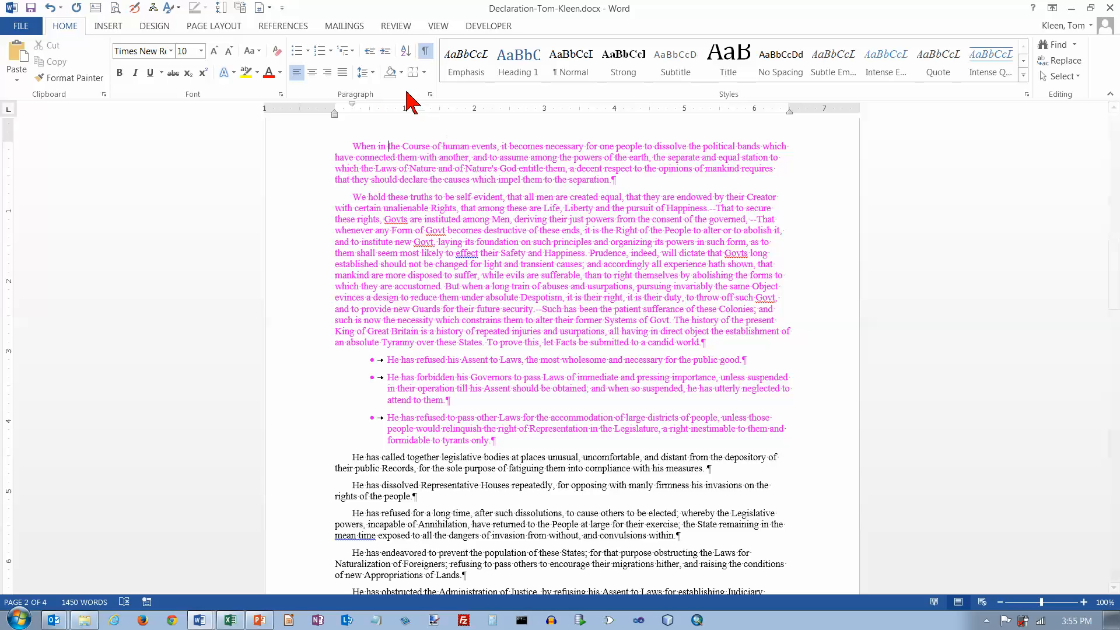
{"action": "left_click", "coordinate": [373, 72]}
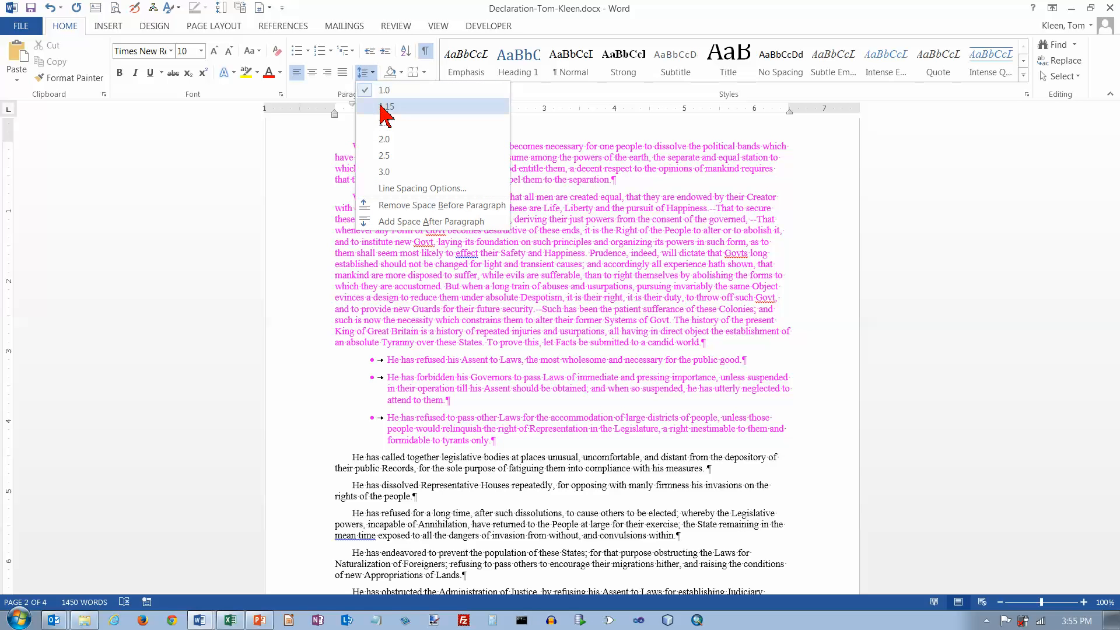
{"action": "left_click", "coordinate": [385, 140]}
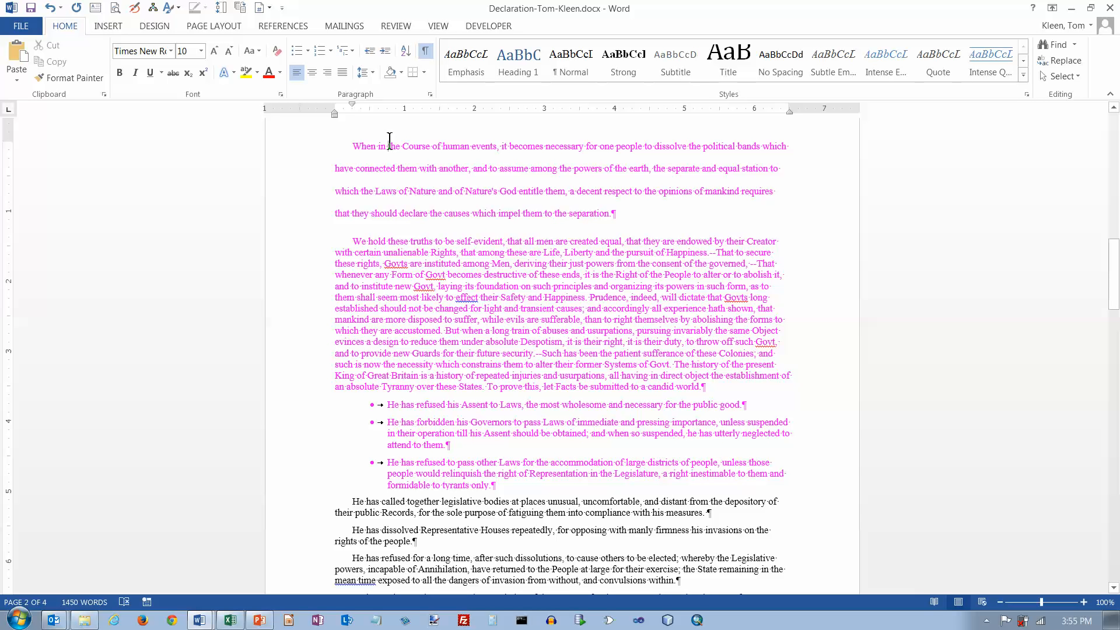
Add a Dropped-style drop cap to the first paragraph, "When in the Course of human events"
{"action": "left_click", "coordinate": [355, 147]}
{"action": "left_click", "coordinate": [114, 27]}
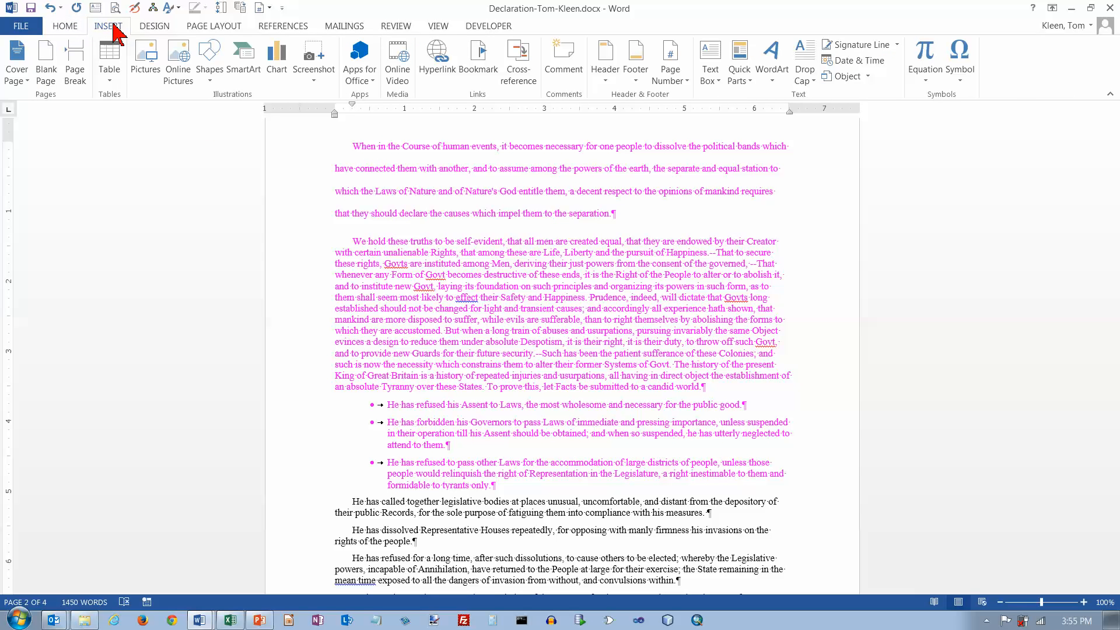
{"action": "left_click", "coordinate": [155, 29]}
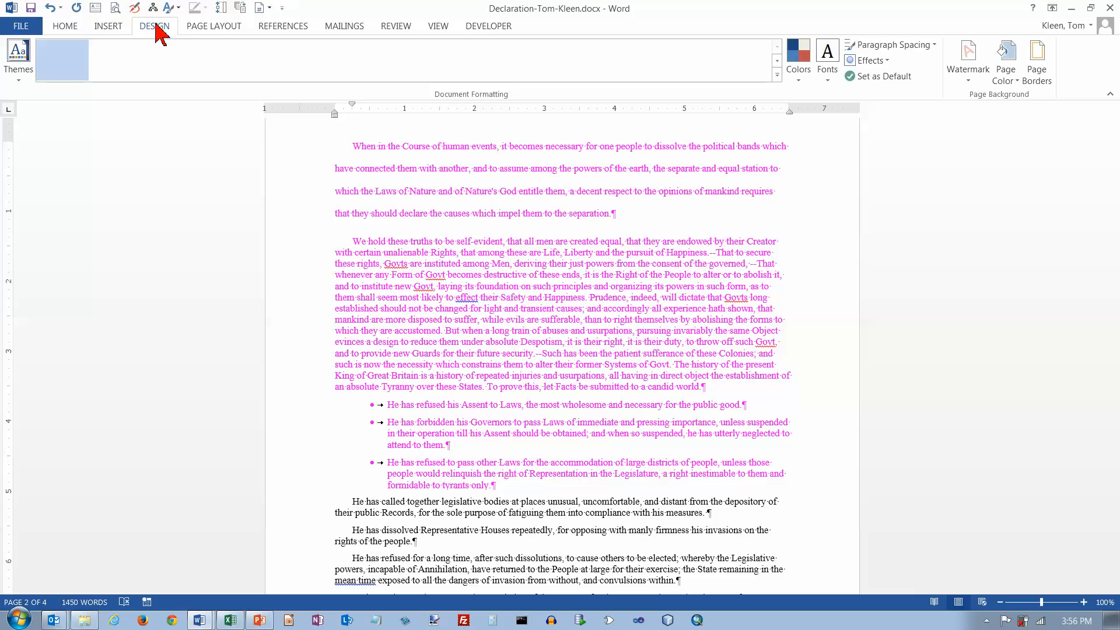
{"action": "left_click", "coordinate": [198, 30]}
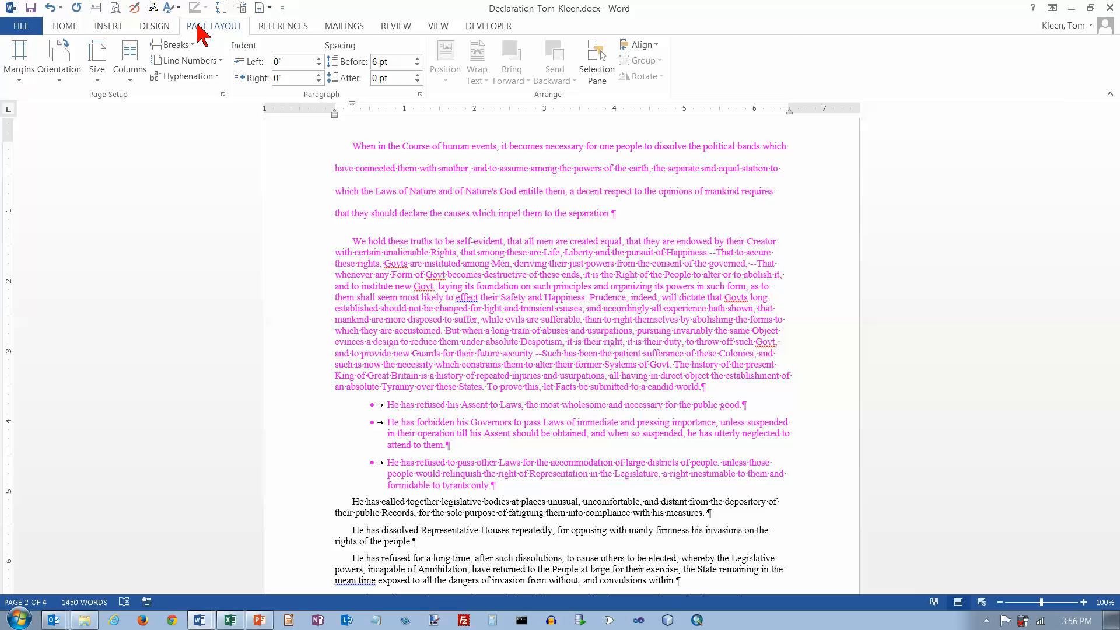
{"action": "left_click", "coordinate": [164, 30]}
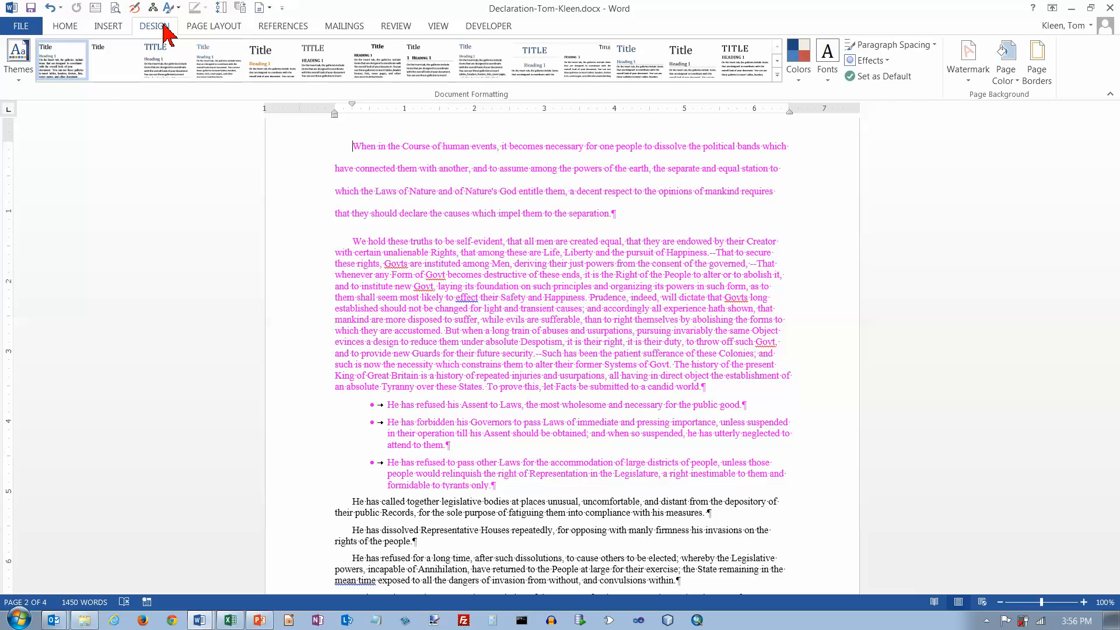
{"action": "left_click", "coordinate": [124, 28]}
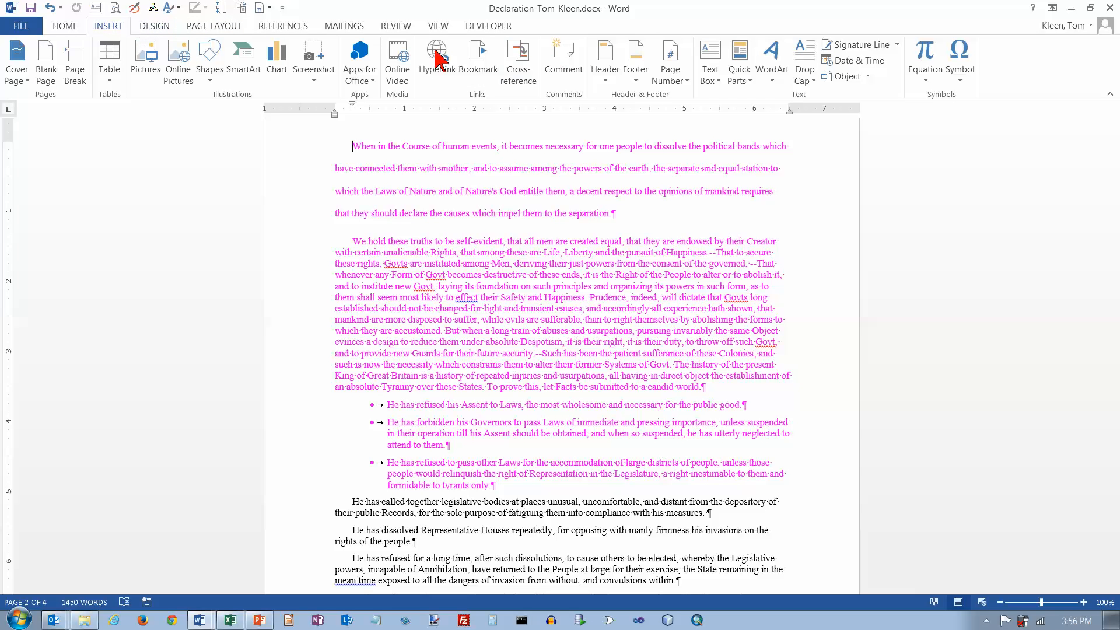
{"action": "left_click", "coordinate": [814, 85]}
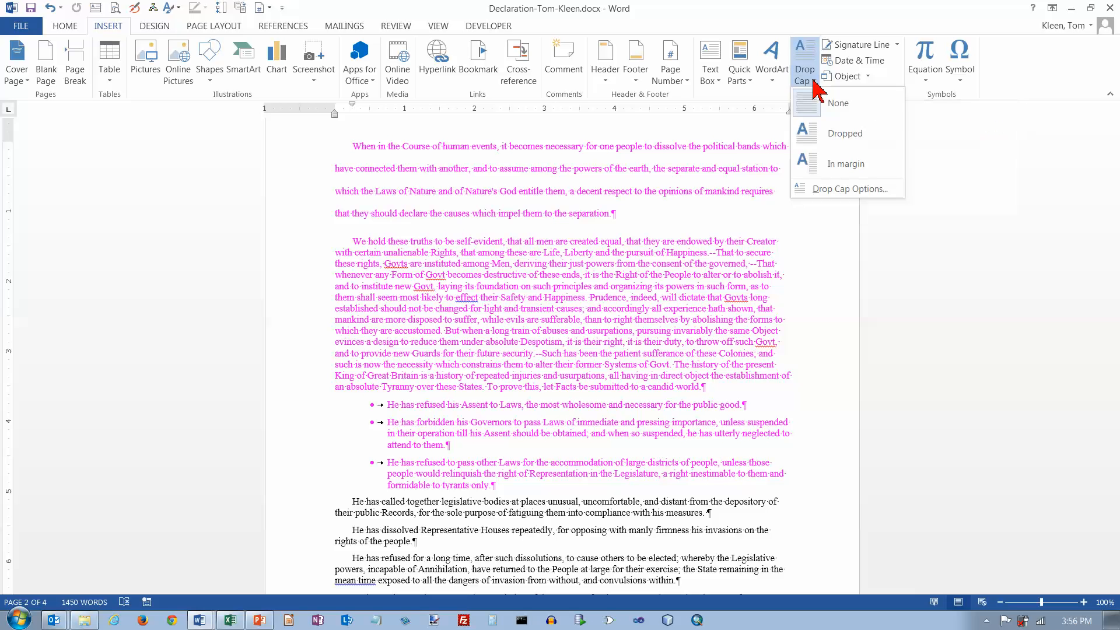
{"action": "left_click", "coordinate": [822, 129]}
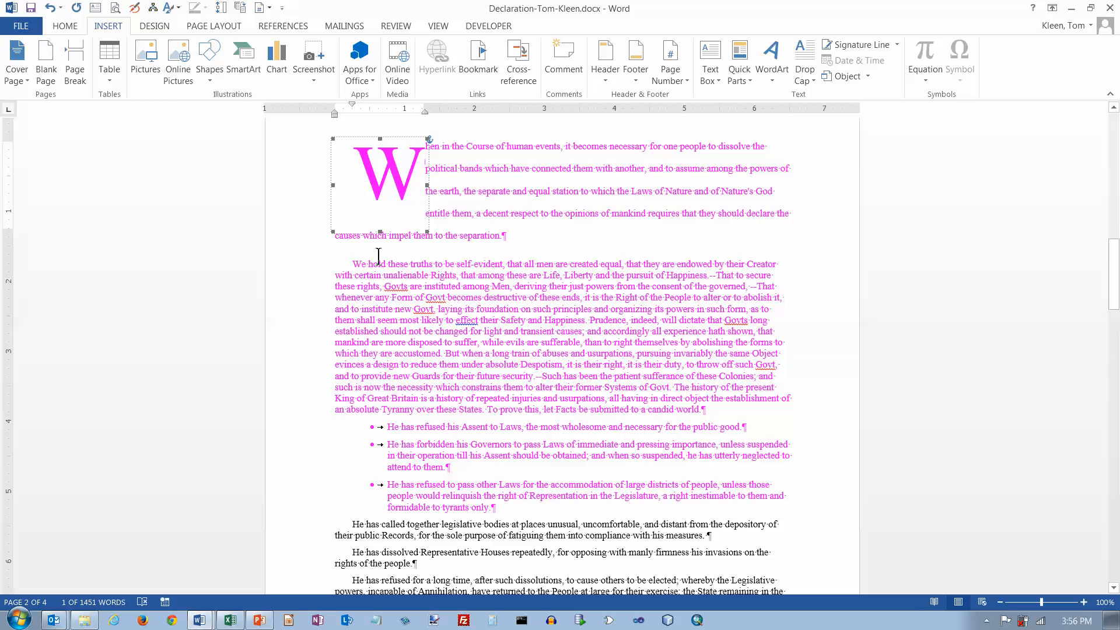
Indent the paragraph "We hold these truths to be self-evident" by 0.5" on both the left and right, and justify its text
{"action": "left_click", "coordinate": [374, 275]}
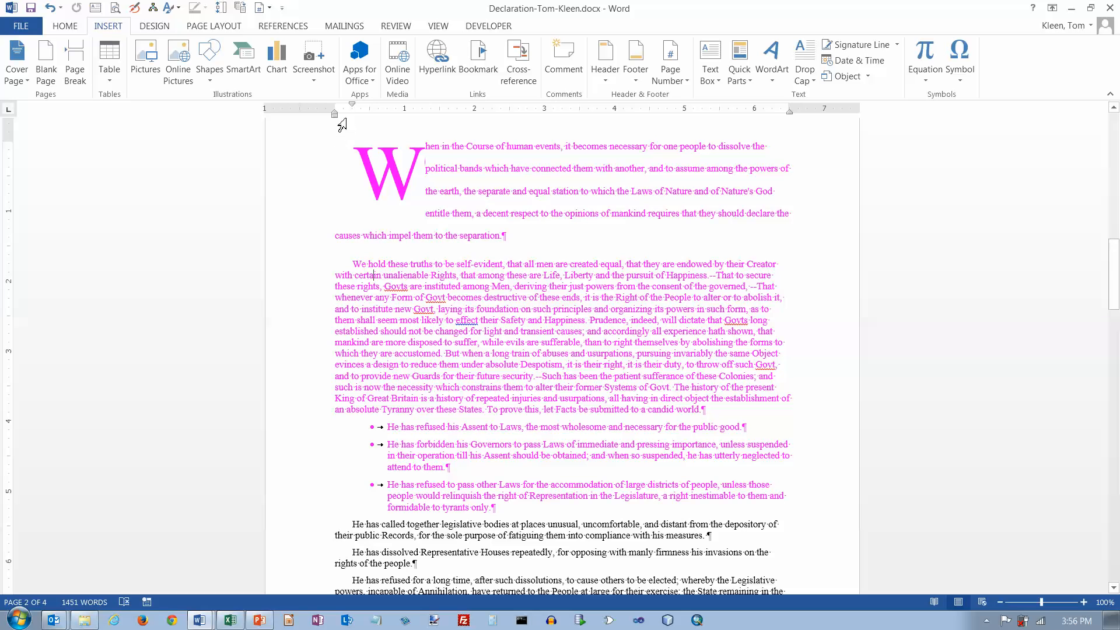
{"action": "left_click_drag", "start_coordinate": [336, 116], "coordinate": [370, 118]}
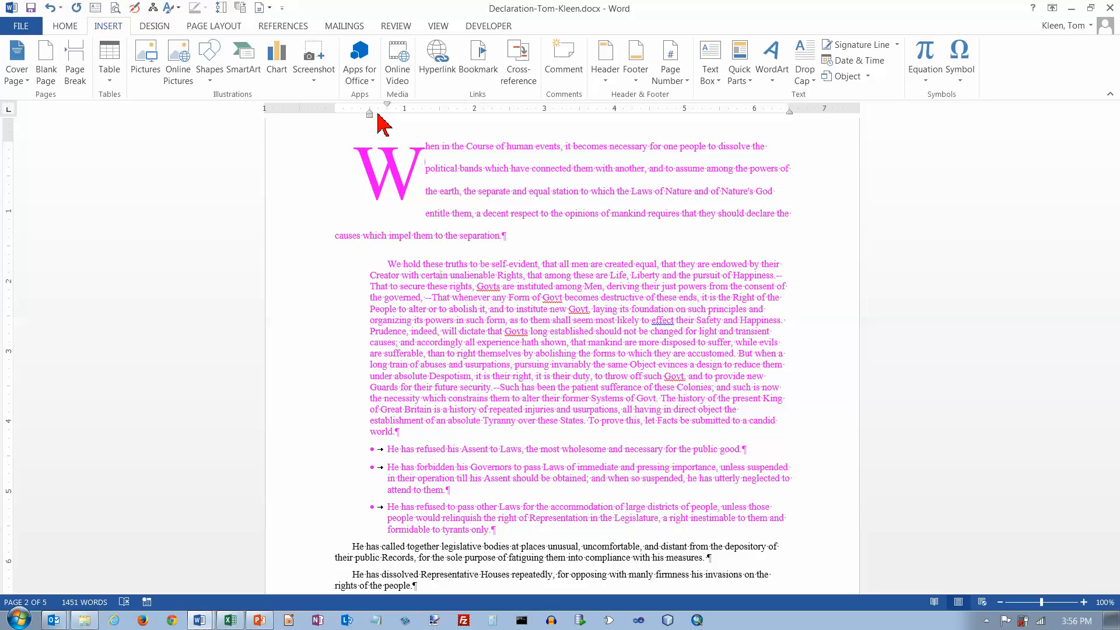
{"action": "left_click_drag", "start_coordinate": [791, 117], "coordinate": [753, 119]}
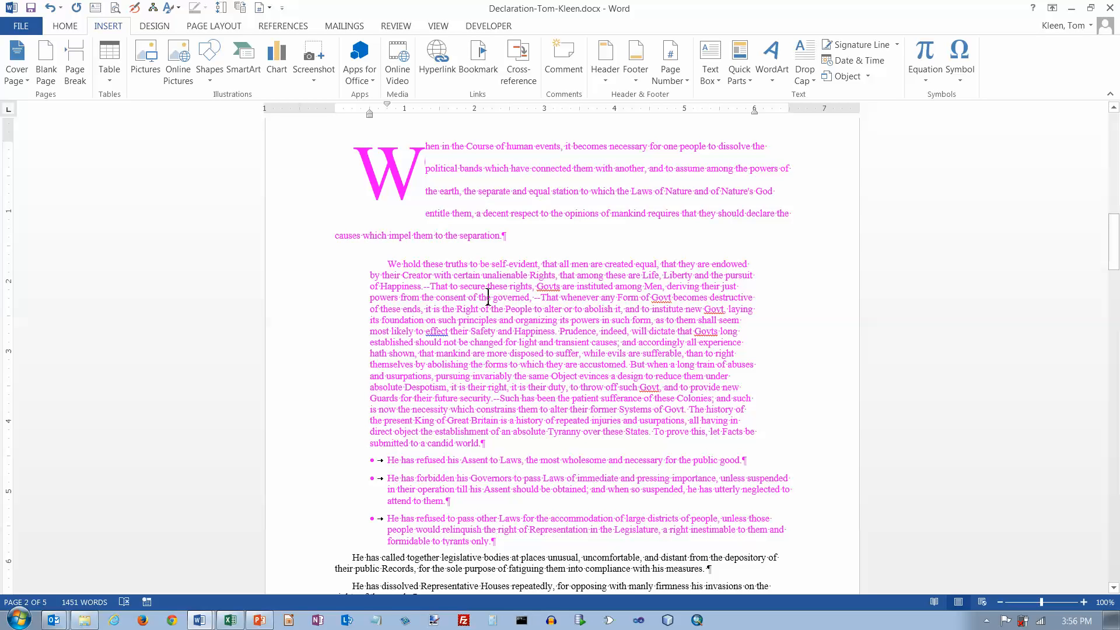
{"action": "left_click", "coordinate": [69, 28]}
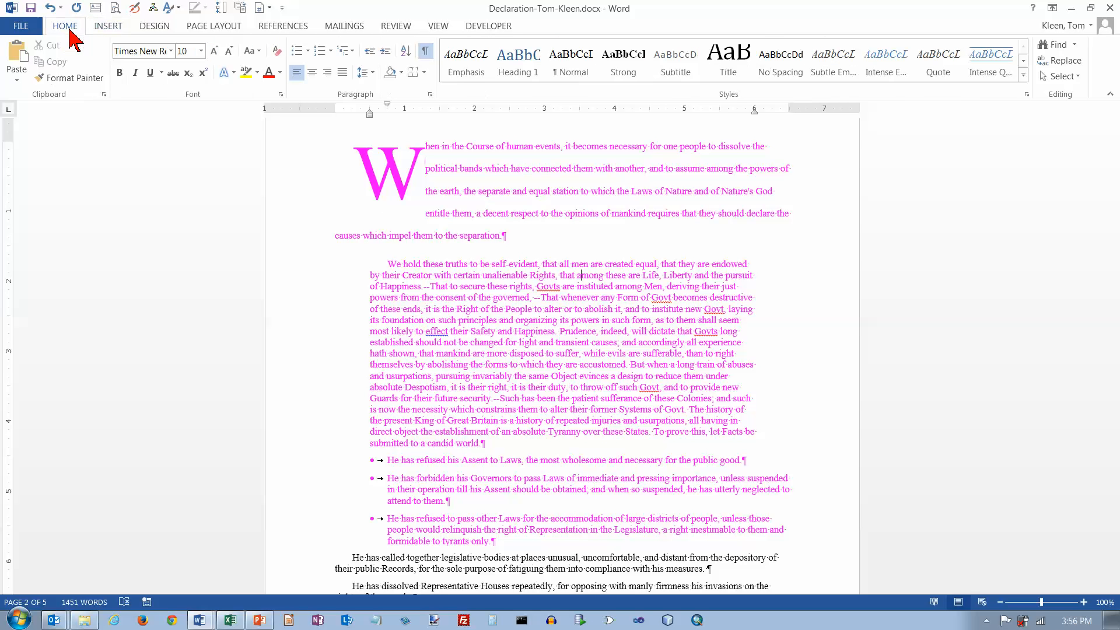
{"action": "left_click", "coordinate": [343, 75]}
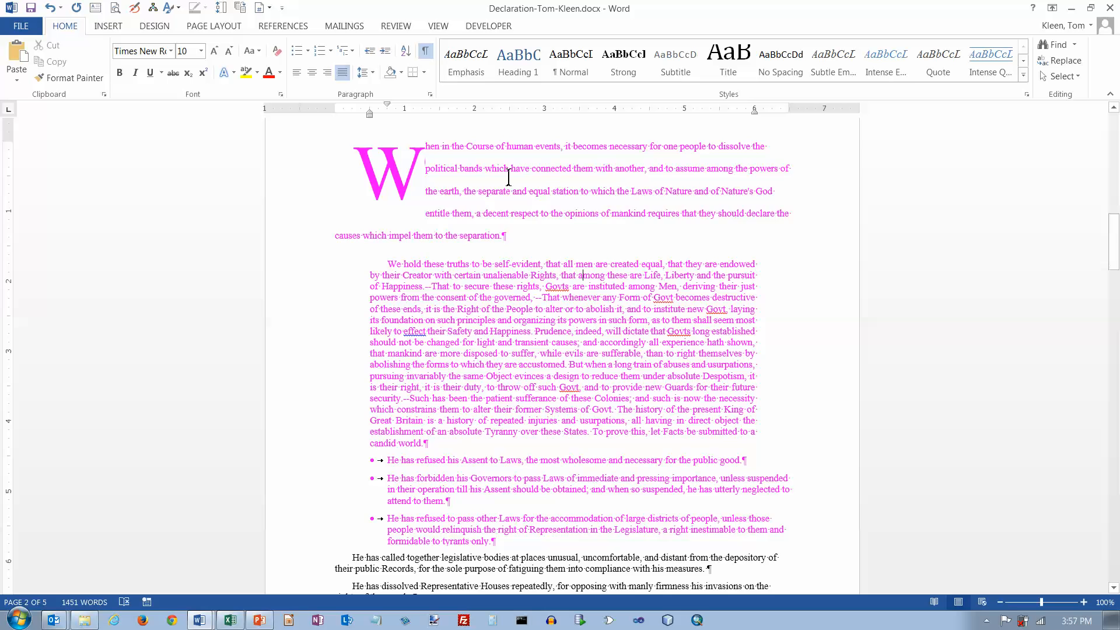
{"action": "scroll", "coordinate": [508, 178], "scroll_direction": "up", "scroll_amount": 4}
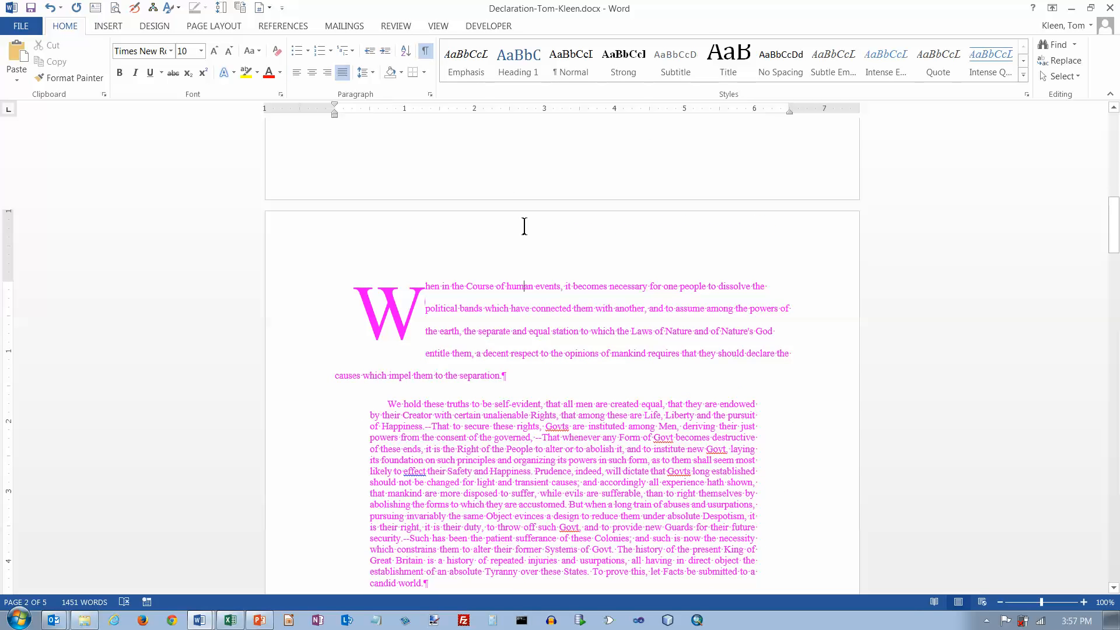
{"action": "double_click", "coordinate": [524, 226]}
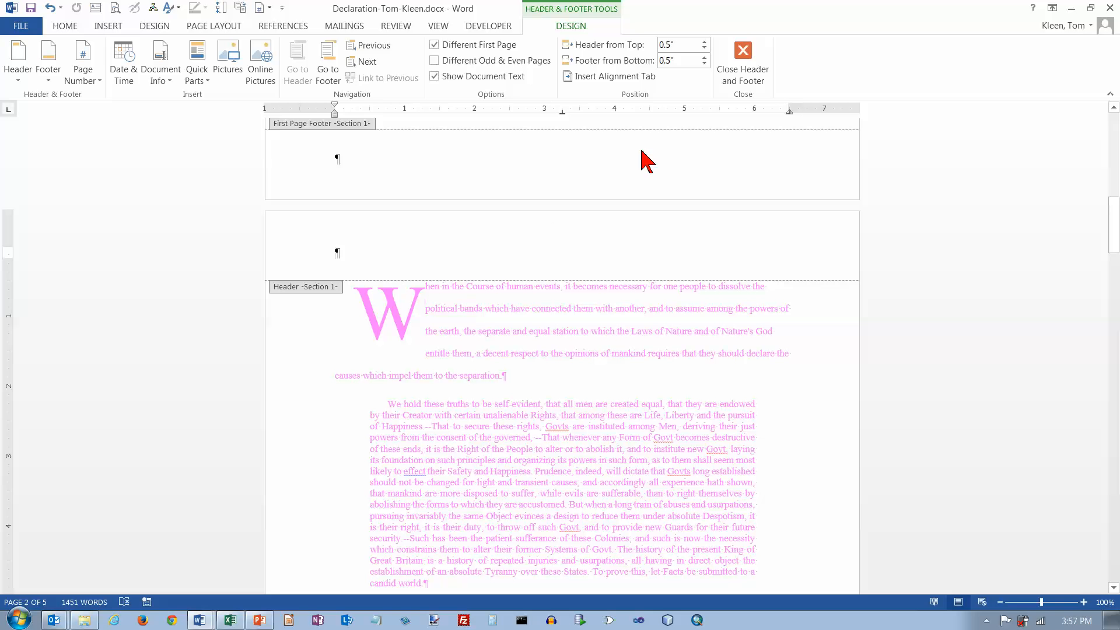
{"action": "left_click", "coordinate": [743, 64]}
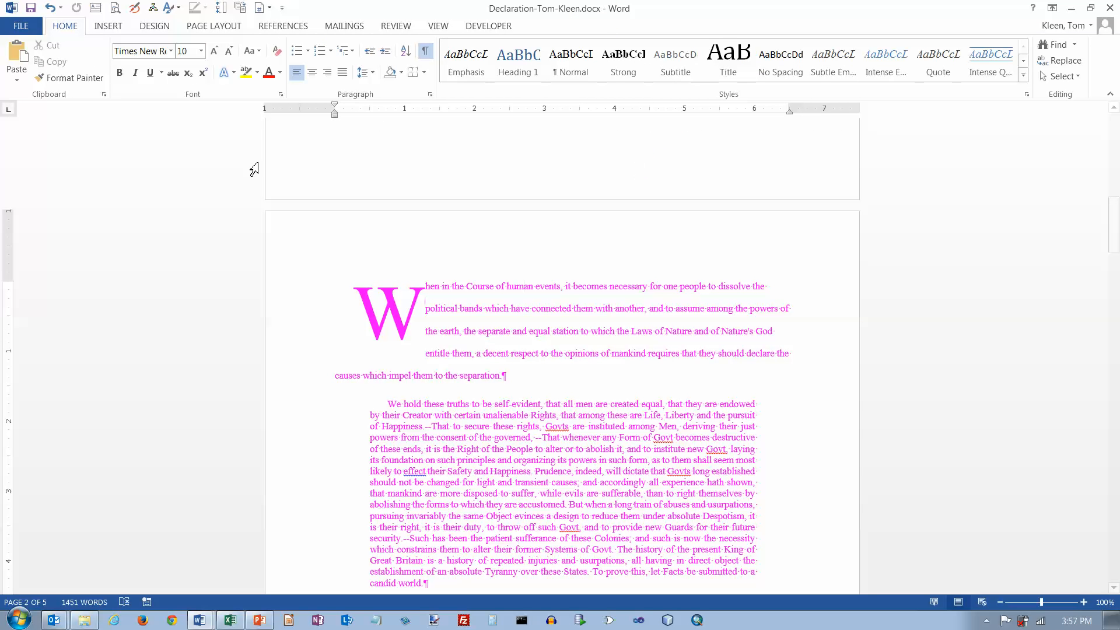
Insert a Blank header on the second page and replace its placeholder with the author's full name, aligned at the right tab stop
{"action": "left_click", "coordinate": [111, 27]}
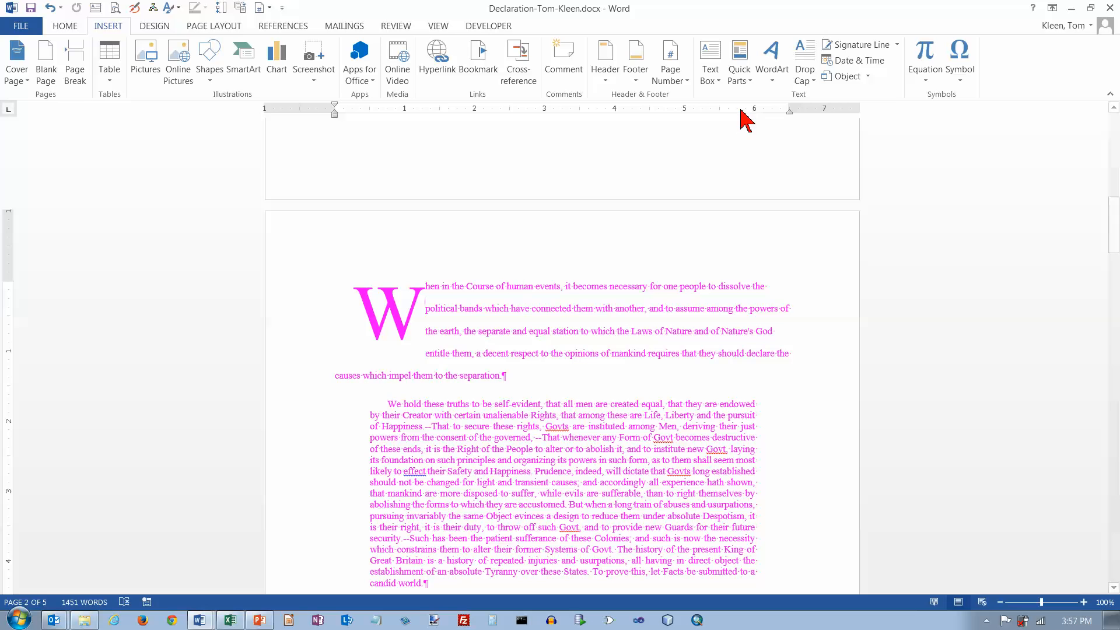
{"action": "left_click", "coordinate": [607, 83]}
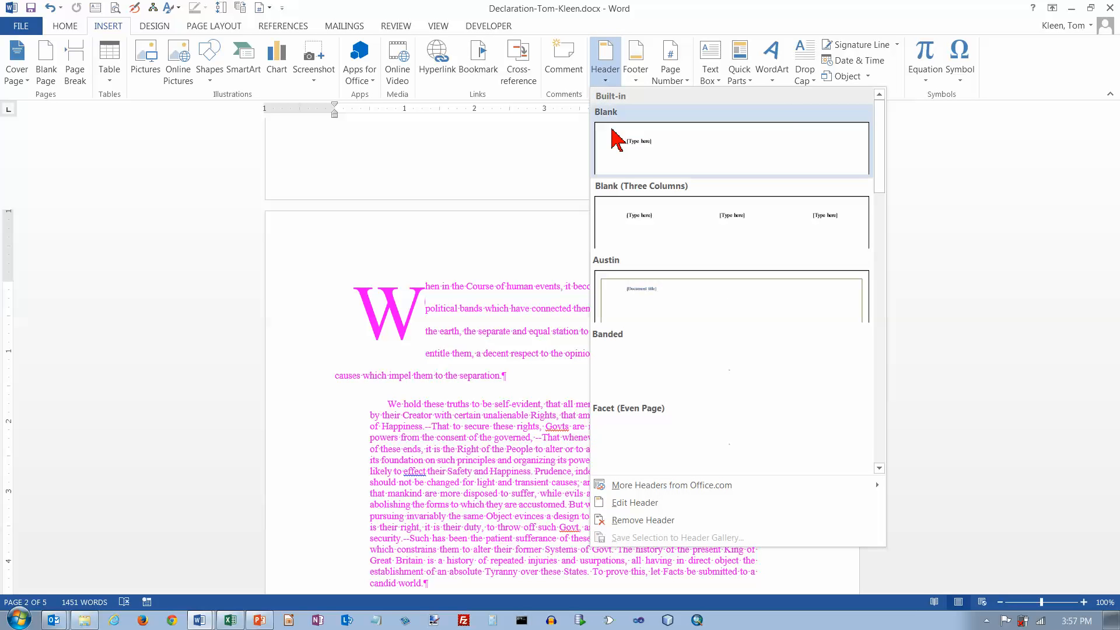
{"action": "left_click", "coordinate": [616, 139]}
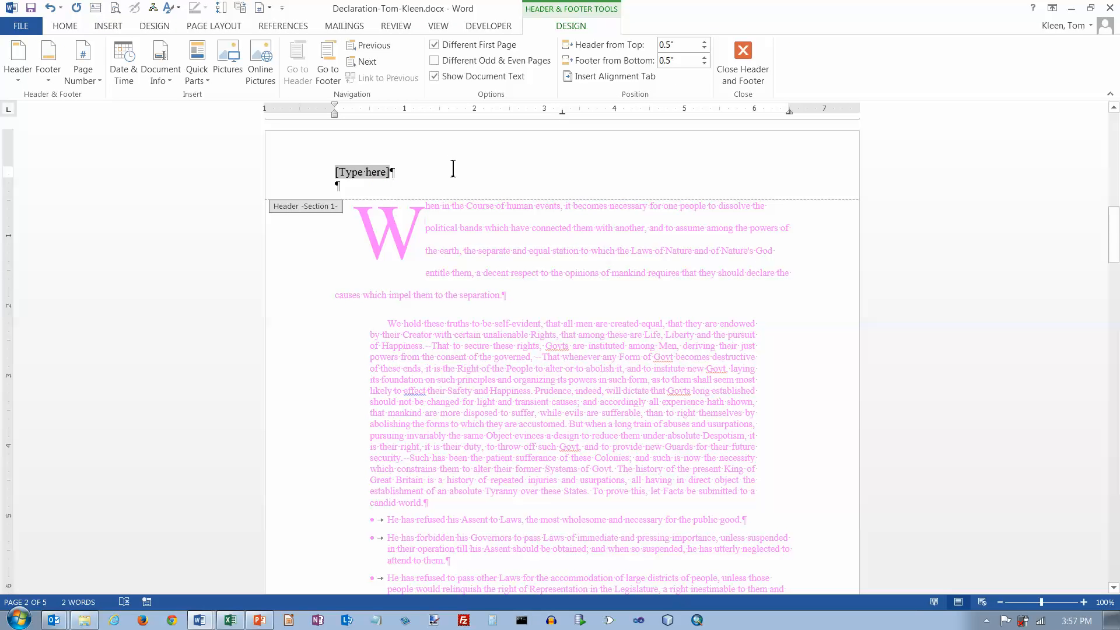
{"action": "key", "text": "Delete"}
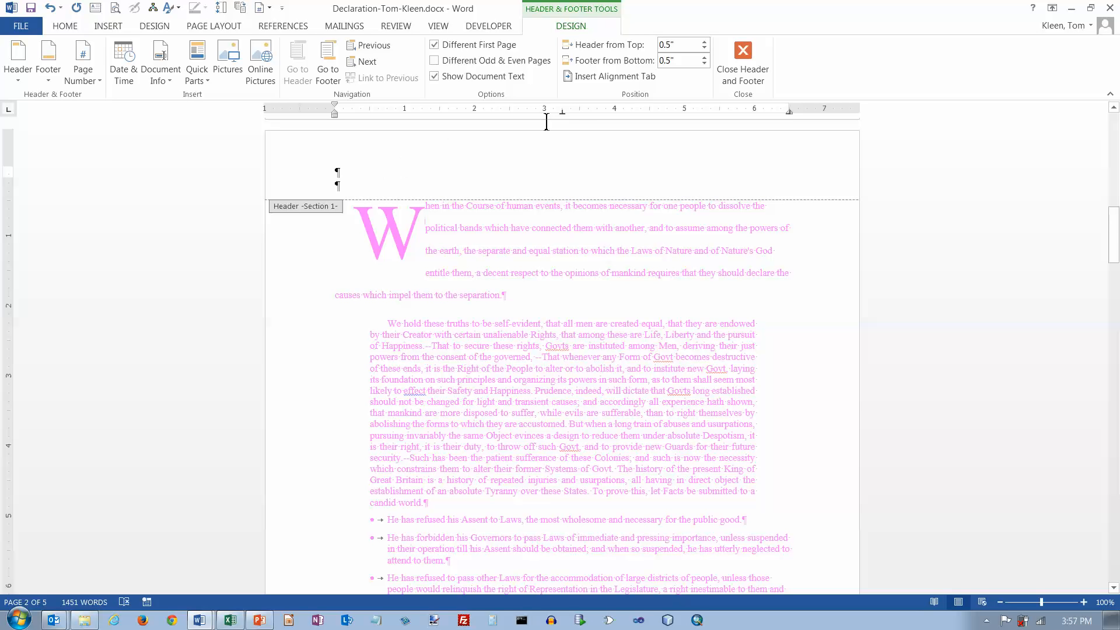
{"action": "key", "text": "Tab"}
{"action": "key", "text": "Tab"}
{"action": "type", "text": "Tom Kleen"}
Set the font of the author's name in the header to Arial
{"action": "left_click_drag", "start_coordinate": [752, 175], "coordinate": [811, 171]}
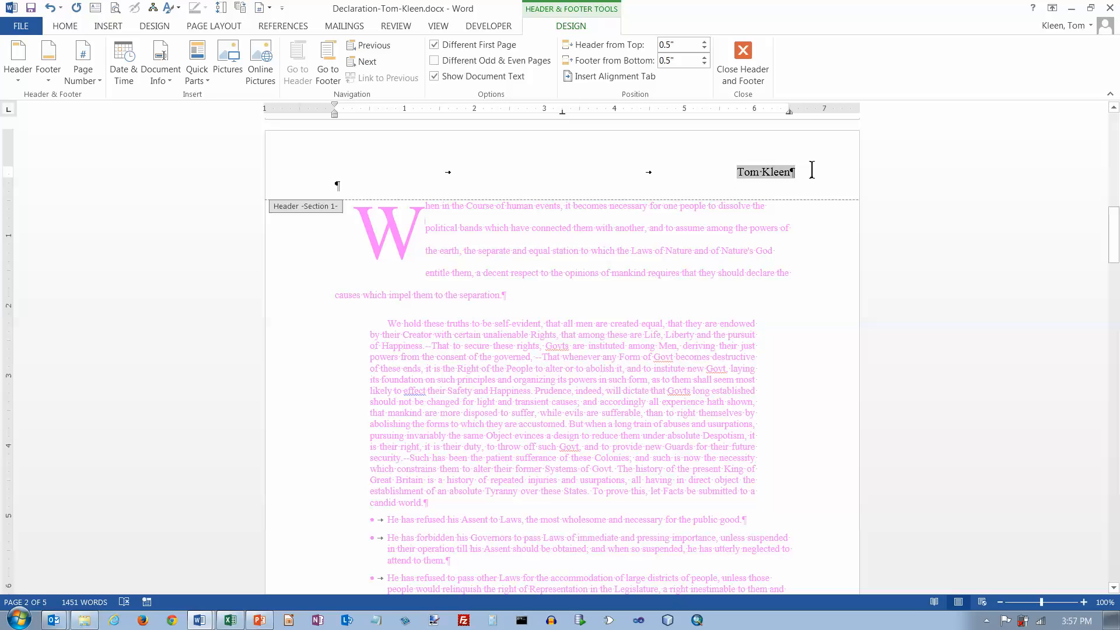
{"action": "left_click", "coordinate": [65, 27]}
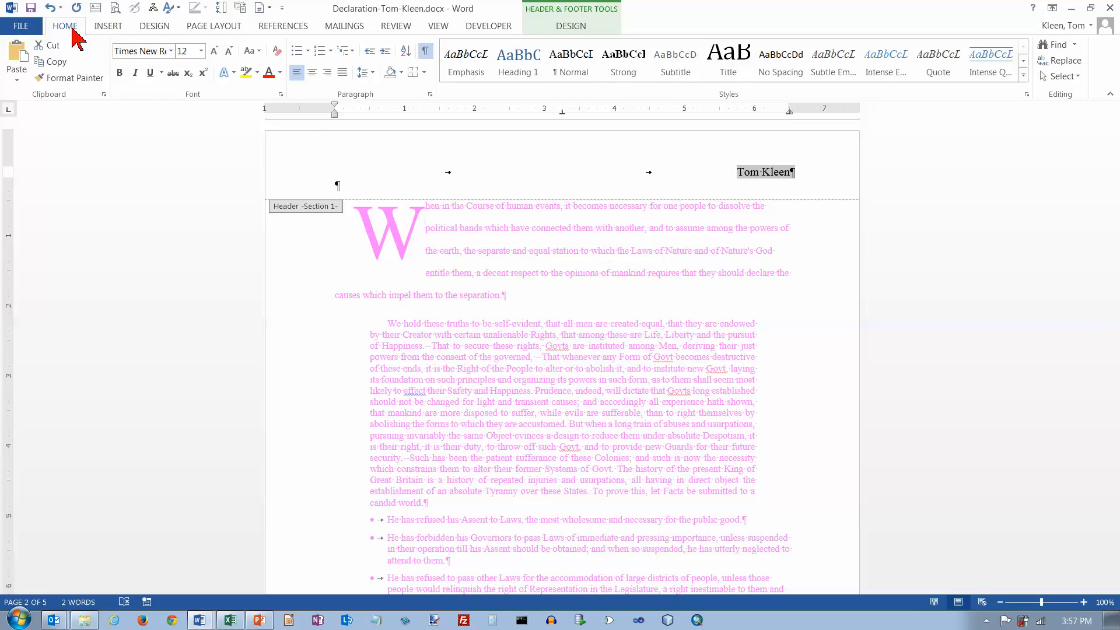
{"action": "left_click", "coordinate": [172, 52]}
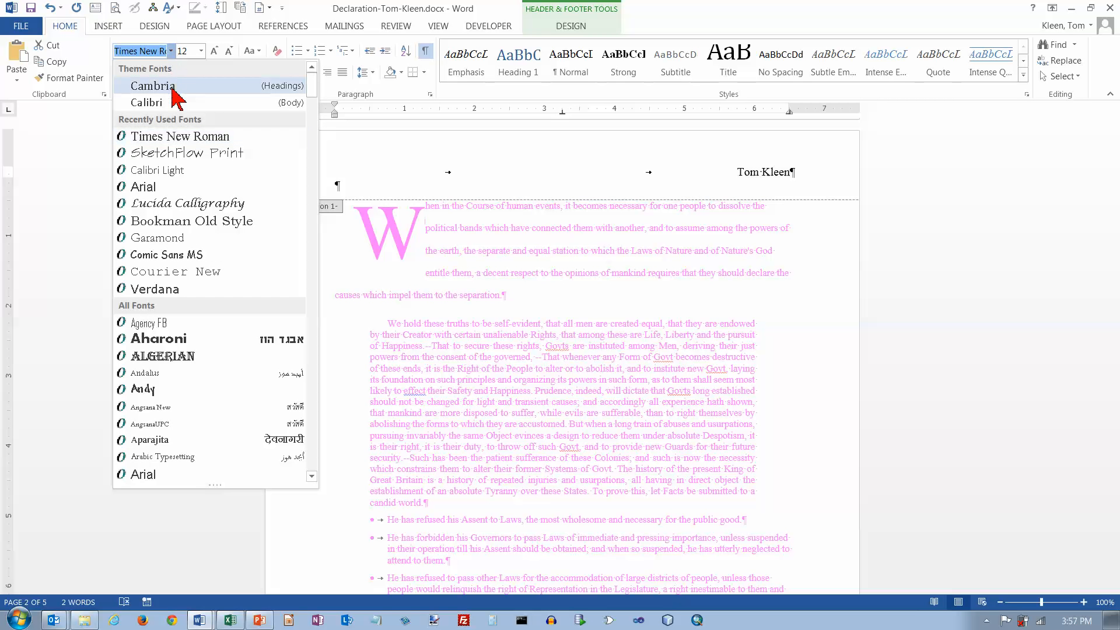
{"action": "left_click", "coordinate": [168, 188]}
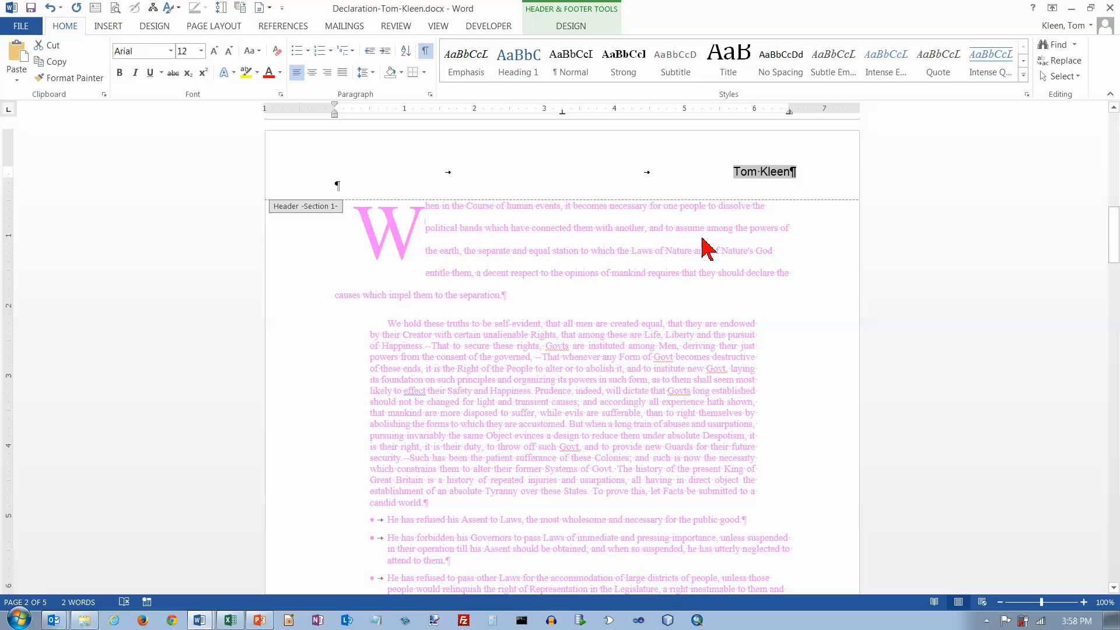
Insert a page number at the centre tab stop of the Section 1 footer
{"action": "scroll", "coordinate": [677, 277], "scroll_direction": "down", "scroll_amount": 10}
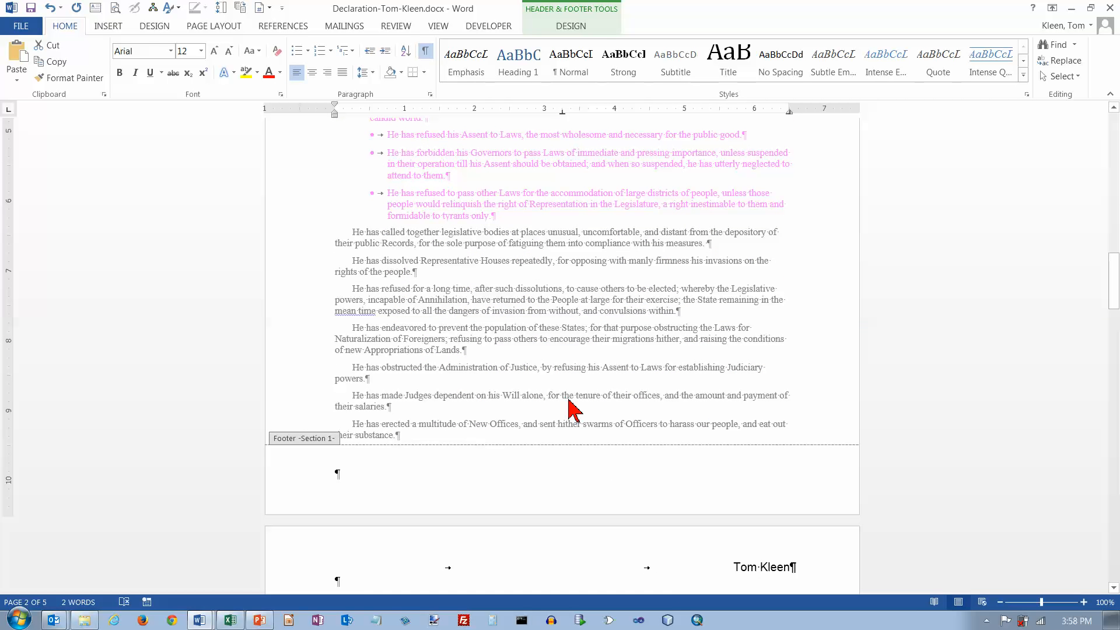
{"action": "left_click", "coordinate": [574, 26]}
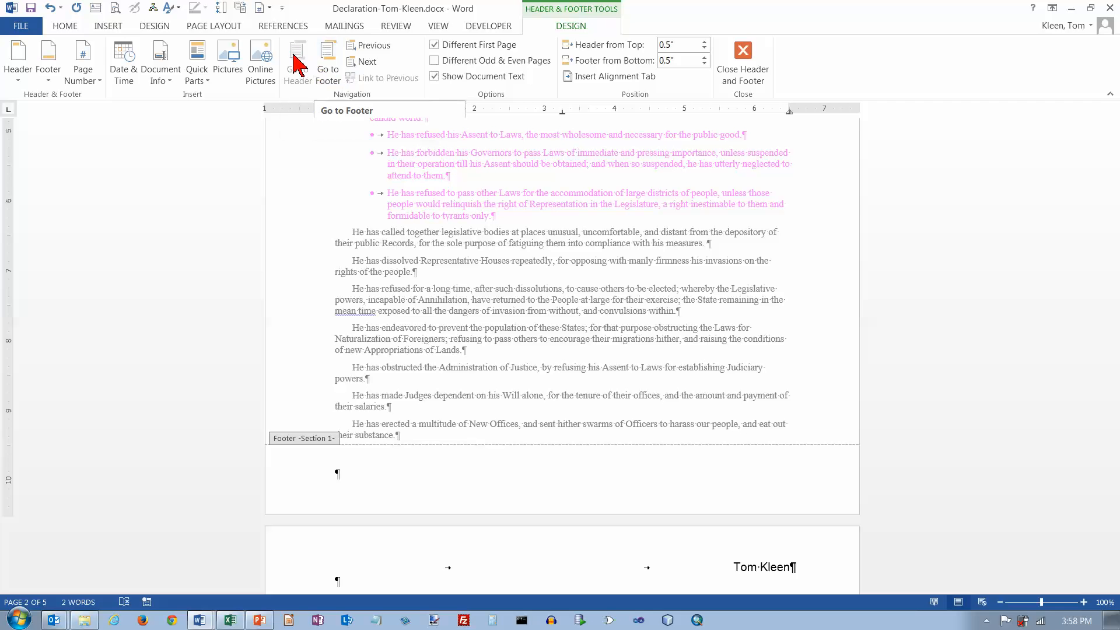
{"action": "left_click", "coordinate": [327, 64]}
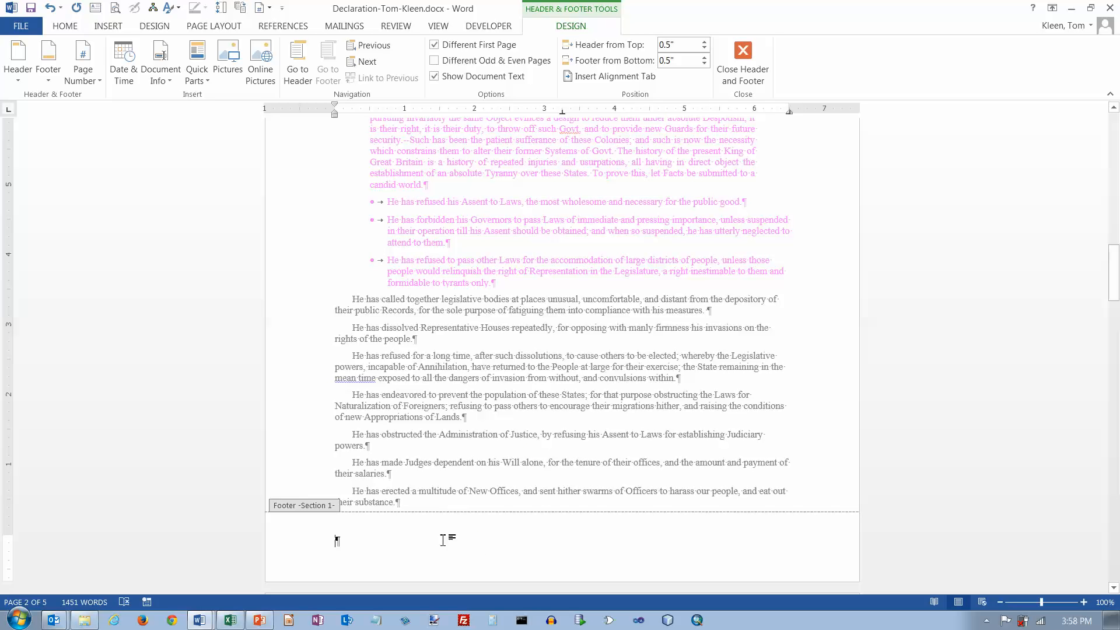
{"action": "key", "text": "Tab"}
{"action": "left_click", "coordinate": [87, 83]}
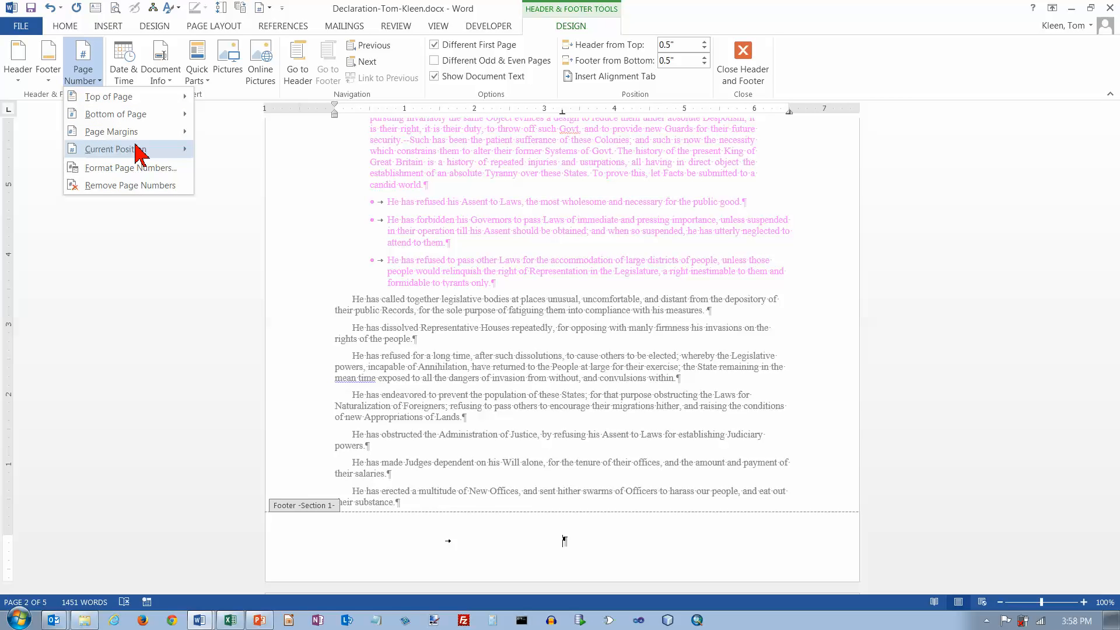
{"action": "mouse_move", "coordinate": [135, 144]}
{"action": "left_click", "coordinate": [241, 198]}
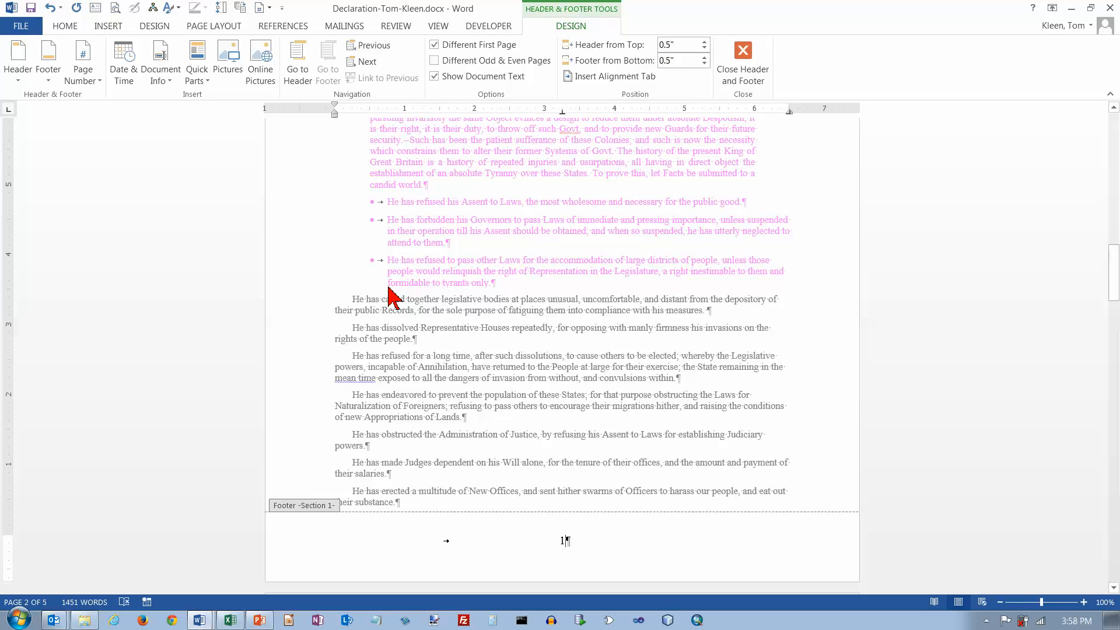
Set the font of the footer page number to Arial
{"action": "double_click", "coordinate": [563, 541]}
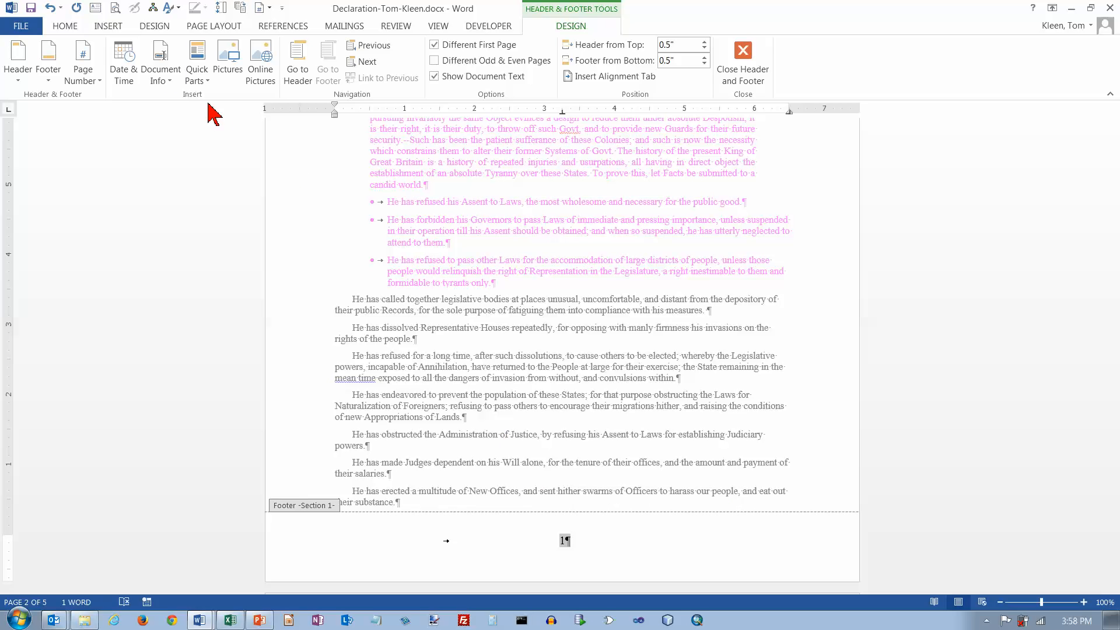
{"action": "left_click", "coordinate": [77, 29]}
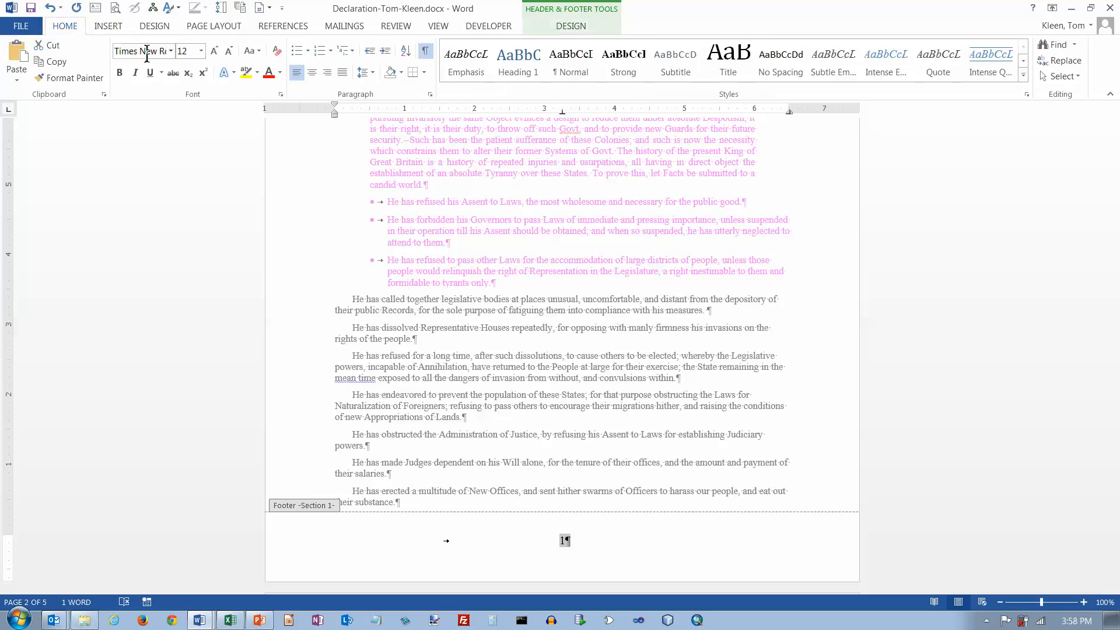
{"action": "left_click", "coordinate": [171, 51]}
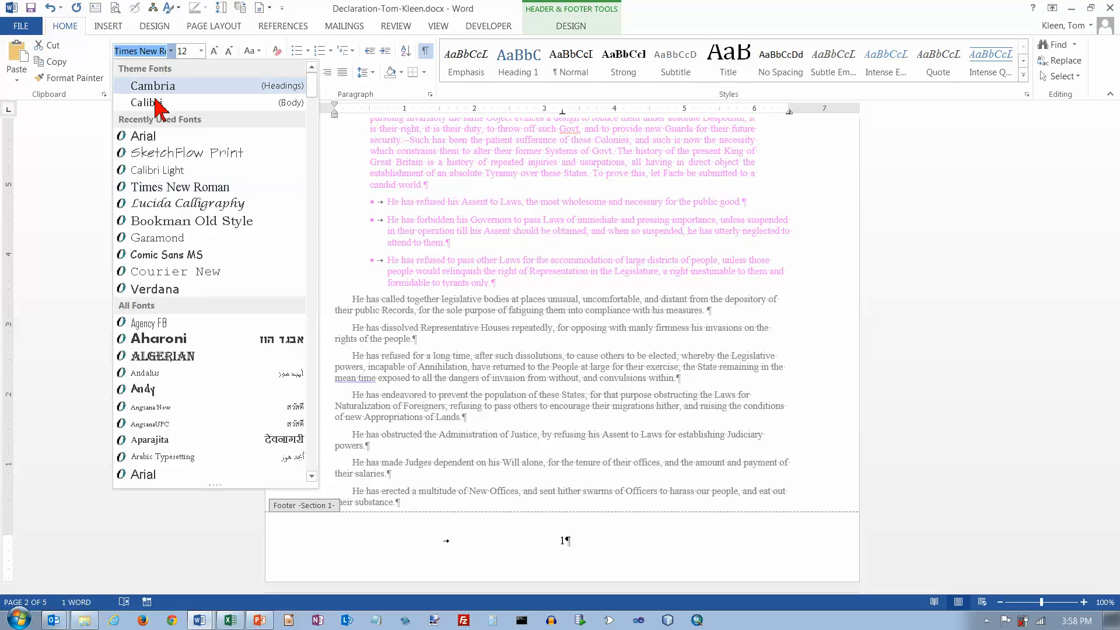
{"action": "left_click", "coordinate": [155, 135]}
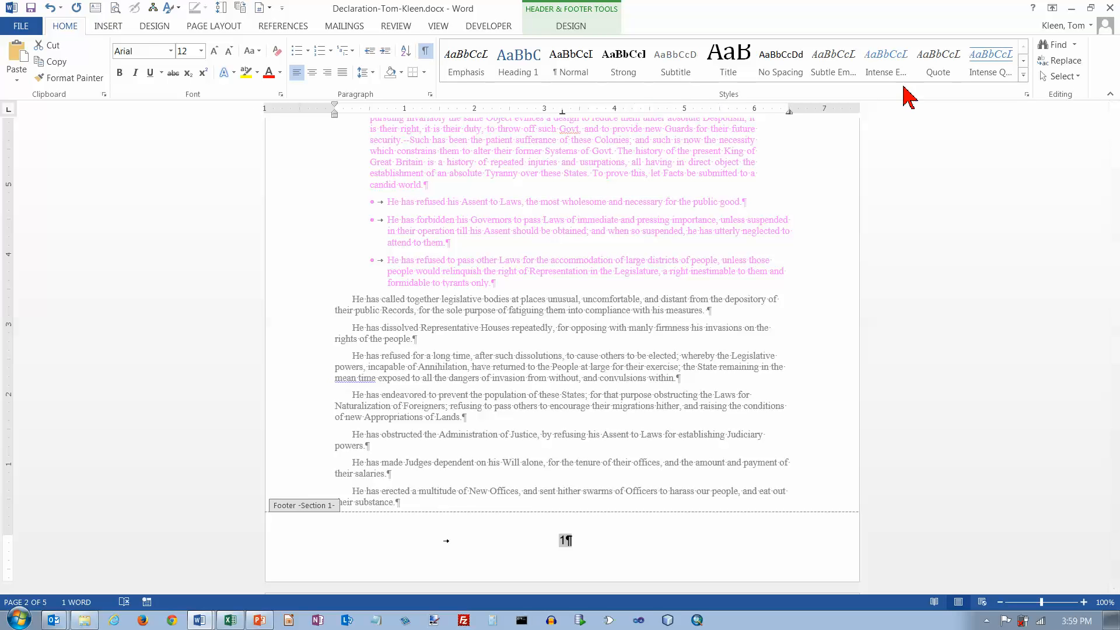
Try to replace all occurrences of "govt" with "government" while the footer is being edited, searching the rest of the document as well
{"action": "left_click", "coordinate": [1074, 45]}
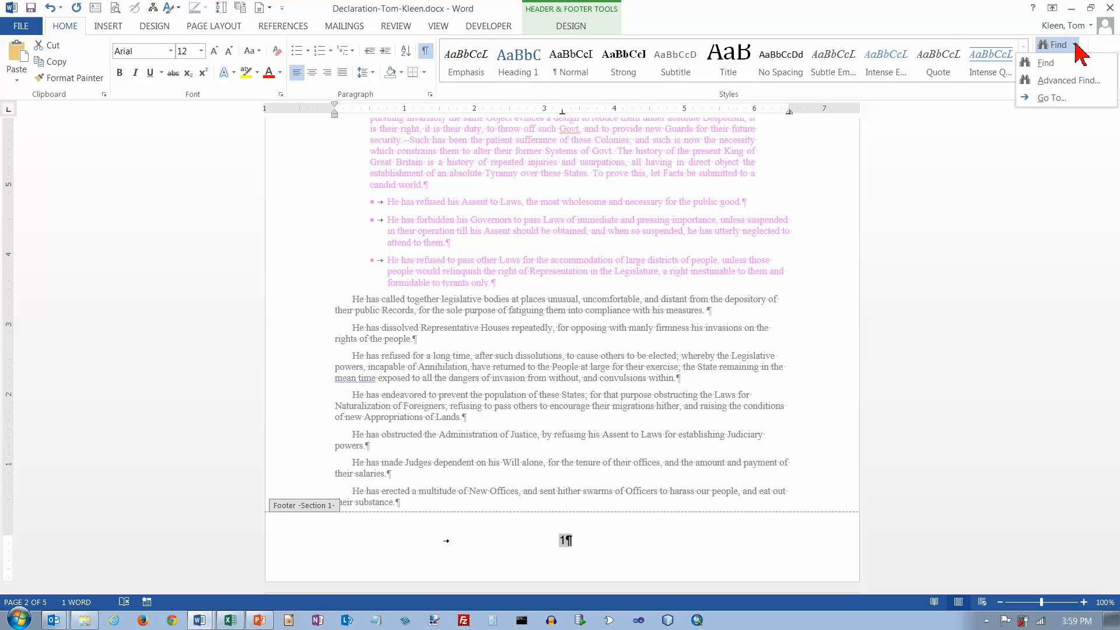
{"action": "left_click", "coordinate": [1075, 44]}
{"action": "left_click", "coordinate": [1075, 61]}
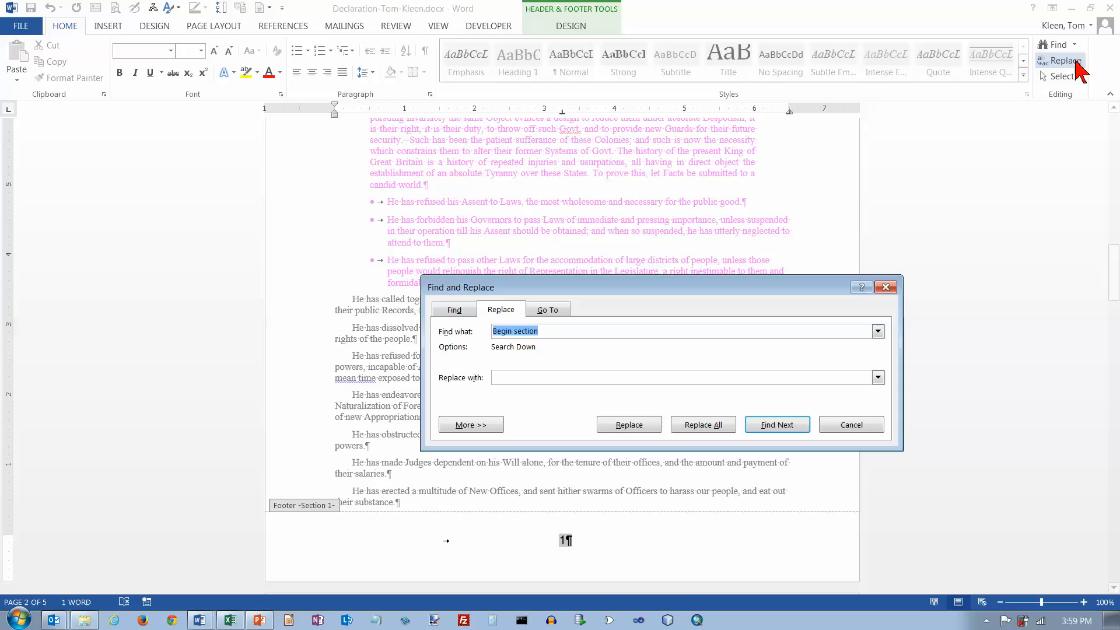
{"action": "left_click_drag", "start_coordinate": [565, 332], "coordinate": [442, 338]}
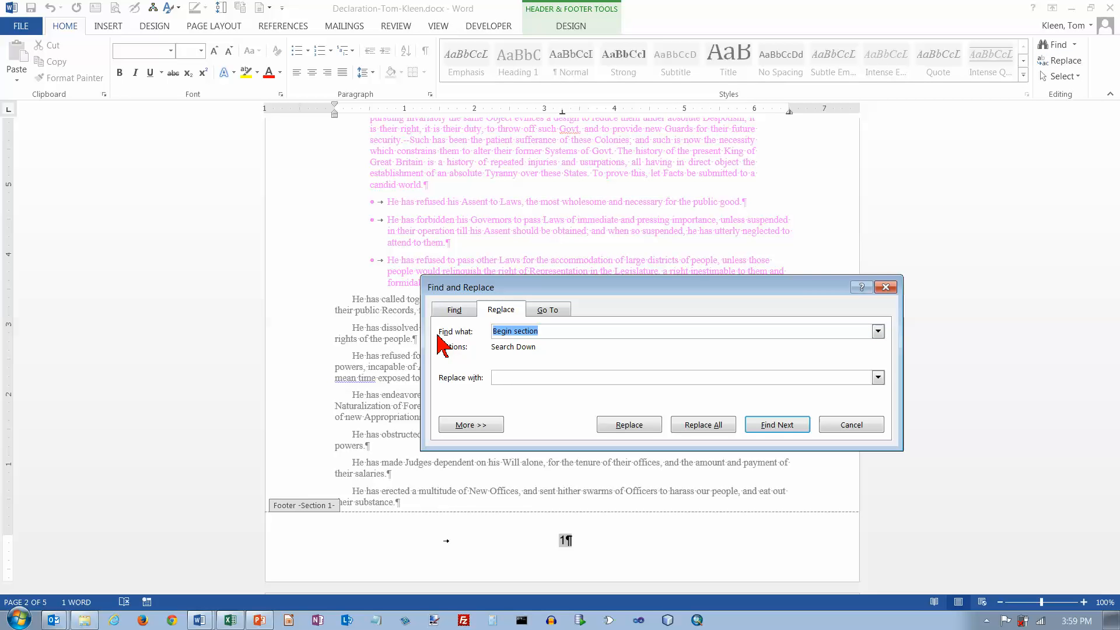
{"action": "type", "text": "govt"}
{"action": "key", "text": "Tab"}
{"action": "type", "text": "govere"}
{"action": "type", "text": "ment"}
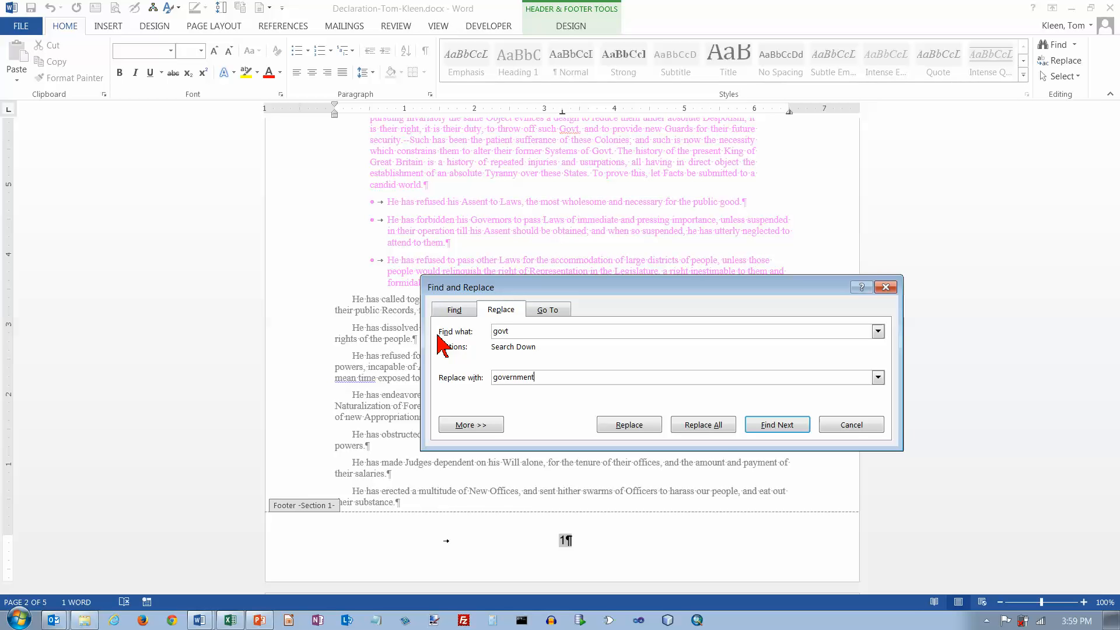
{"action": "left_click", "coordinate": [717, 426]}
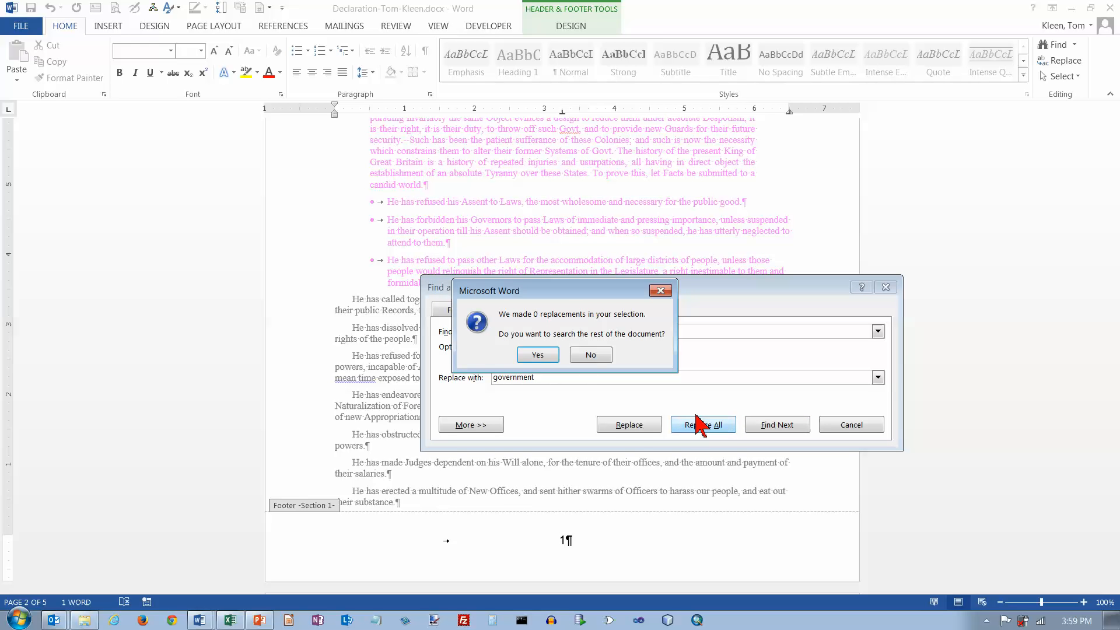
{"action": "left_click", "coordinate": [538, 355]}
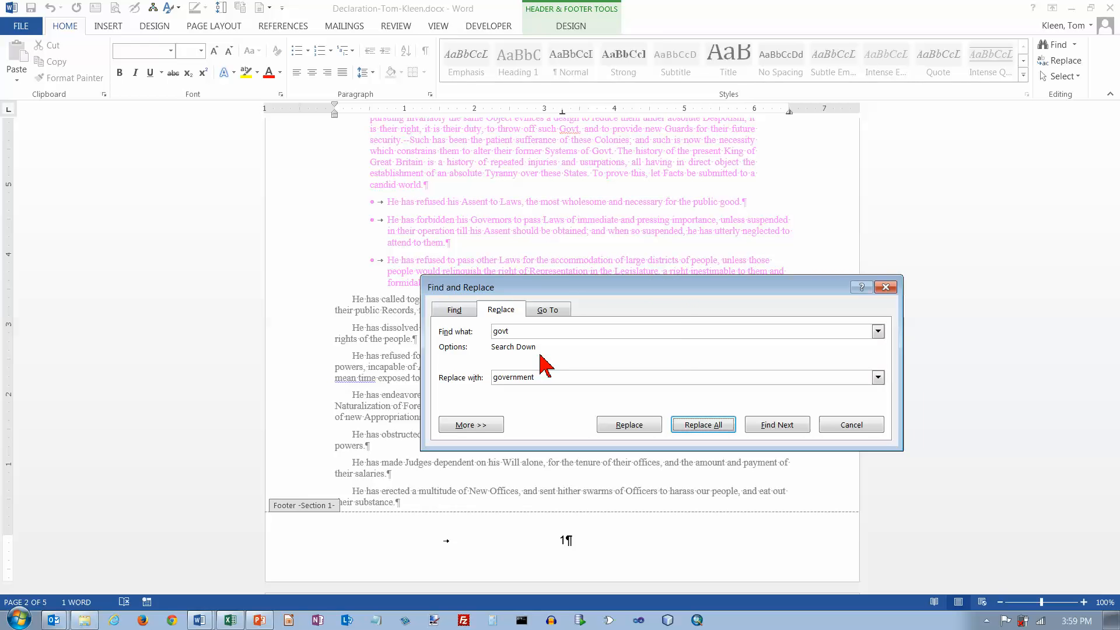
{"action": "left_click", "coordinate": [538, 354]}
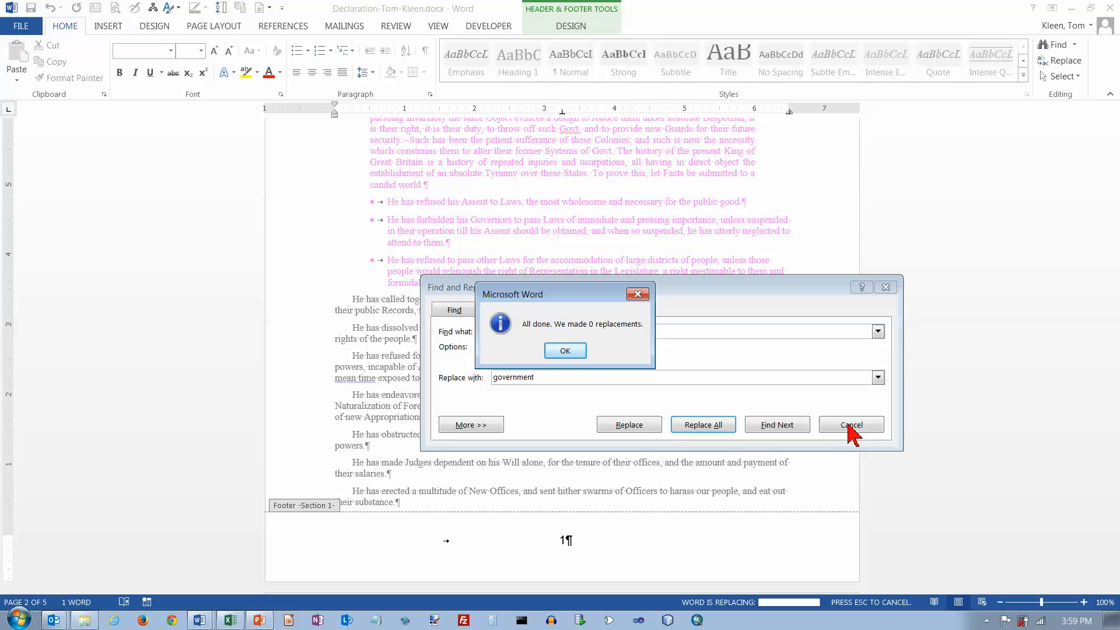
{"action": "left_click", "coordinate": [578, 355]}
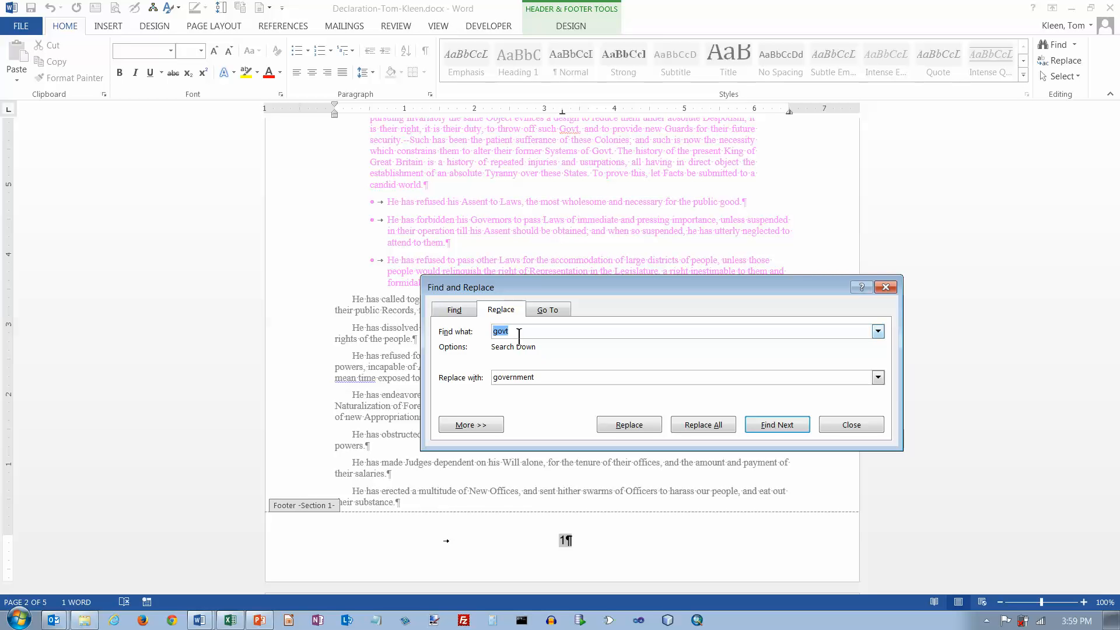
Try to replace all occurrences of "government" with "govt", continuing the search from the beginning, and close Find and Replace
{"action": "type", "text": "gov"}
{"action": "key", "text": "Tab"}
{"action": "type", "text": "govt"}
{"action": "left_click", "coordinate": [701, 428]}
{"action": "left_click", "coordinate": [537, 354]}
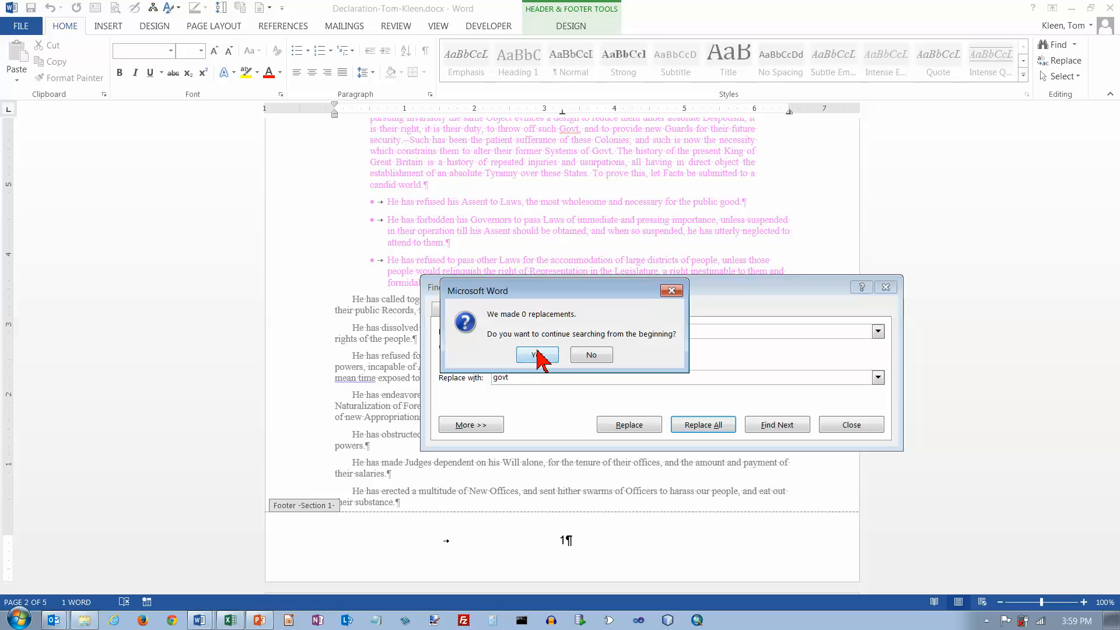
{"action": "left_click", "coordinate": [537, 354]}
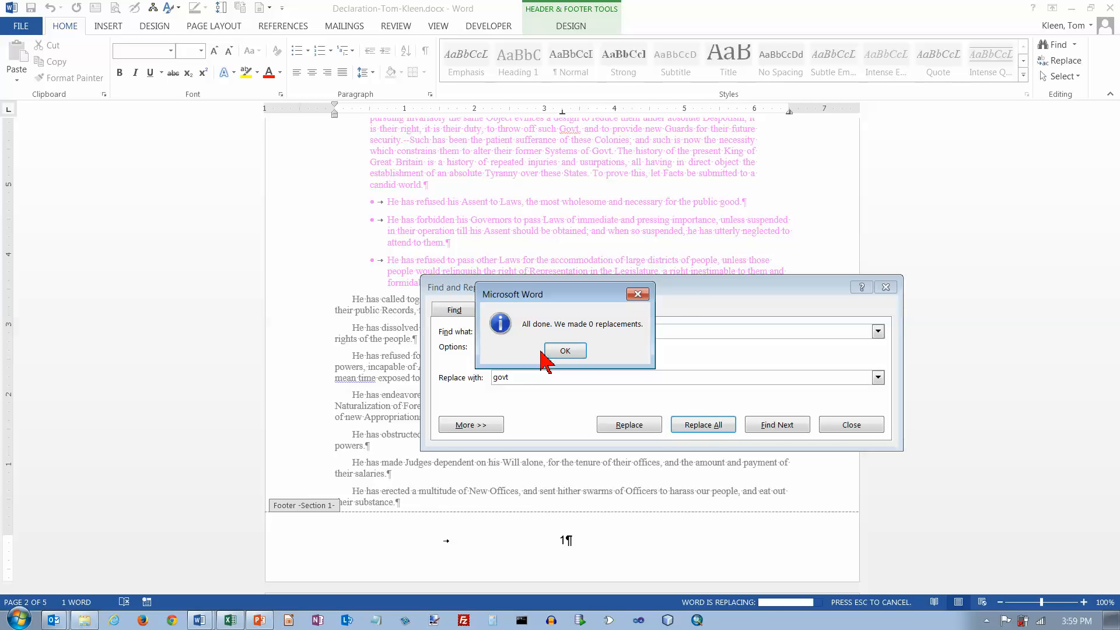
{"action": "left_click", "coordinate": [638, 294]}
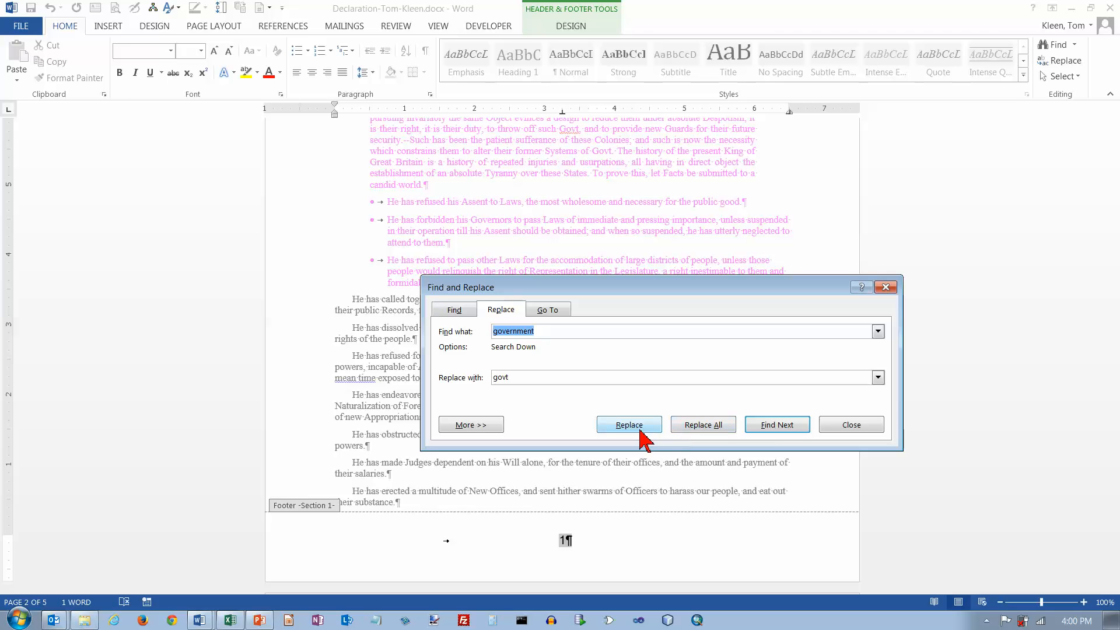
{"action": "left_click", "coordinate": [844, 425]}
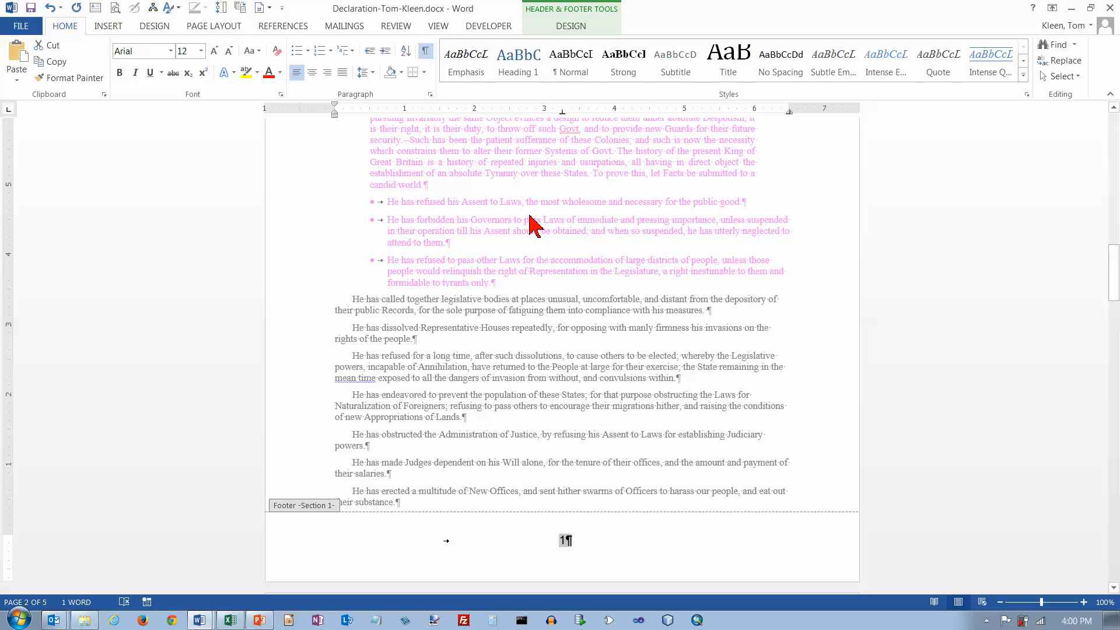
Return from the footer to the body text and place the insertion point in the opening "When in the Course" paragraph
{"action": "double_click", "coordinate": [531, 218]}
{"action": "triple_click", "coordinate": [532, 219]}
{"action": "scroll", "coordinate": [531, 217], "scroll_direction": "up", "scroll_amount": 3}
{"action": "scroll", "coordinate": [532, 221], "scroll_direction": "up", "scroll_amount": 8}
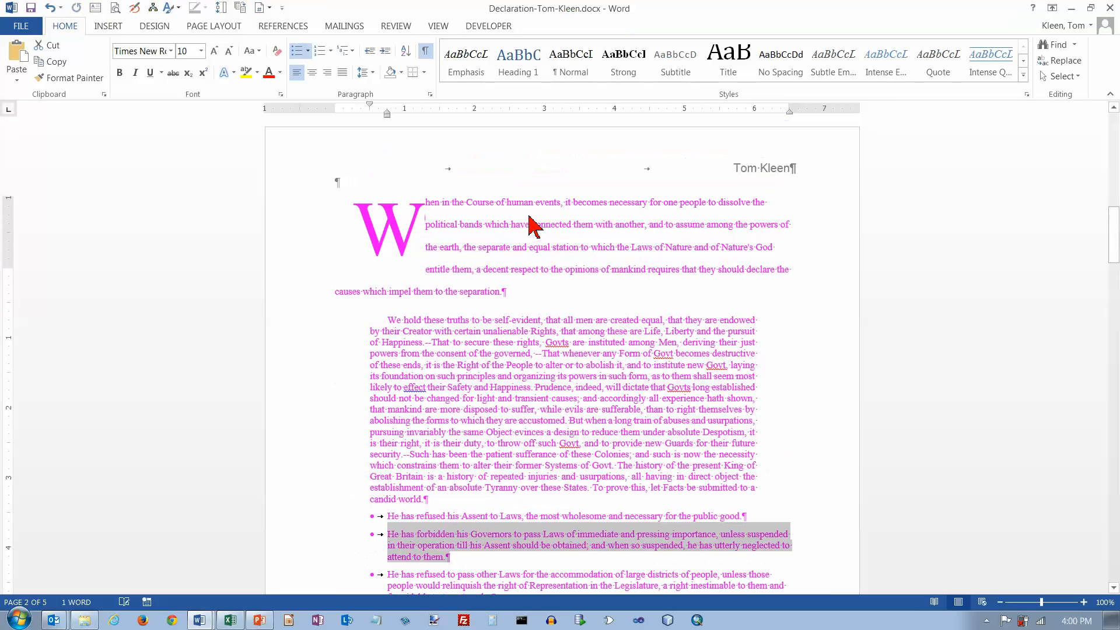
{"action": "left_click", "coordinate": [427, 279]}
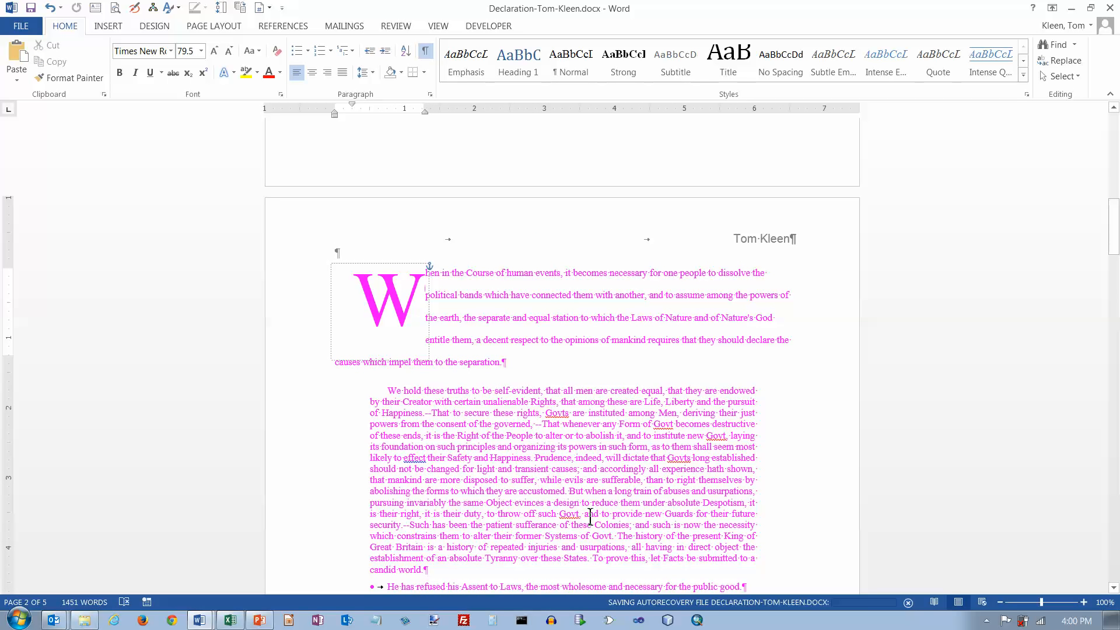
{"action": "left_click", "coordinate": [440, 278]}
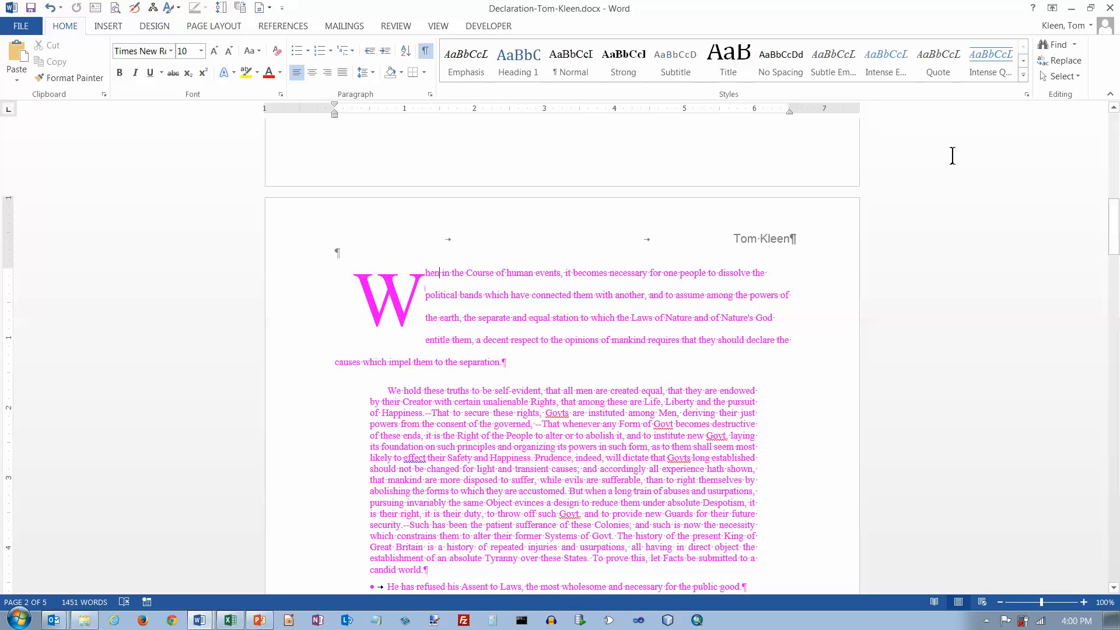
Replace all occurrences of "govt" with "government" in the body text and close Find and Replace
{"action": "left_click", "coordinate": [1063, 61]}
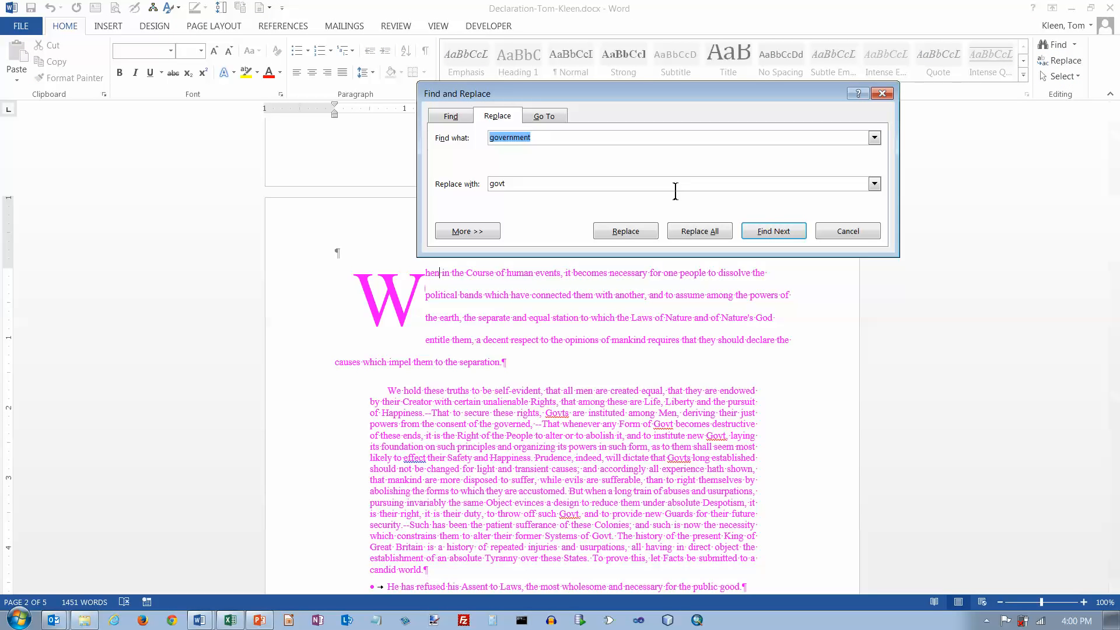
{"action": "type", "text": "govt"}
{"action": "key", "text": "Tab"}
{"action": "type", "text": "government"}
{"action": "left_click", "coordinate": [702, 231]}
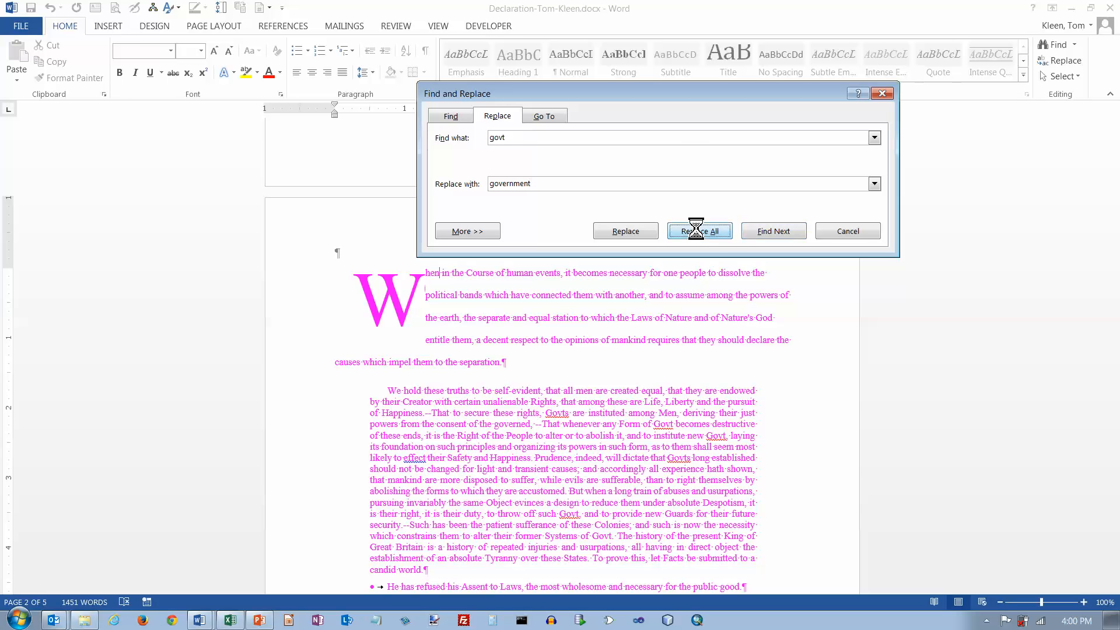
{"action": "left_click", "coordinate": [582, 351]}
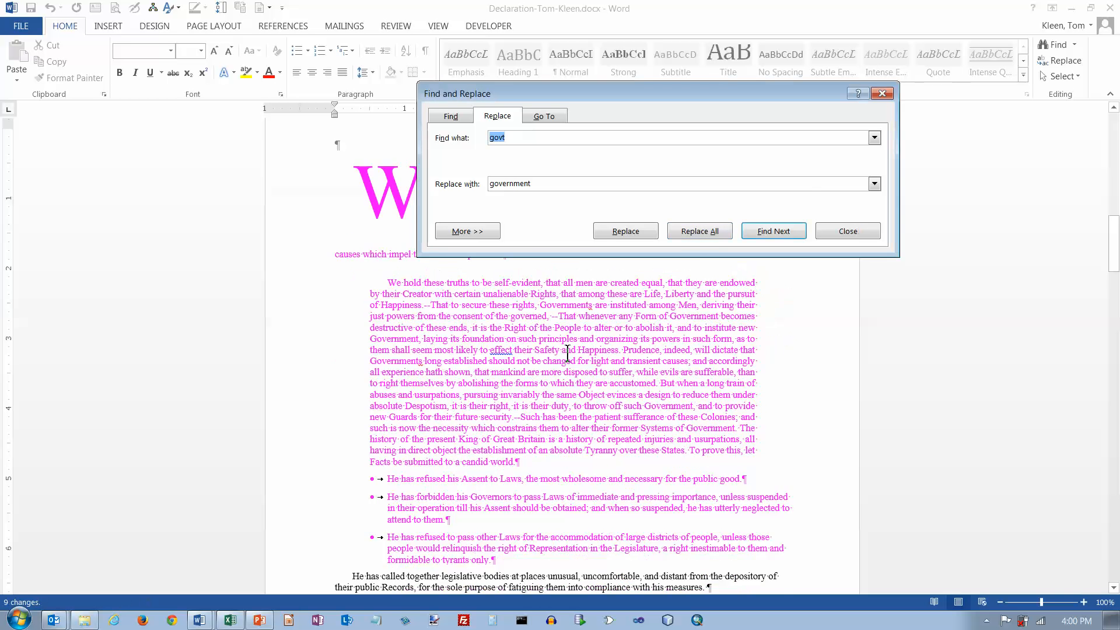
{"action": "scroll", "coordinate": [717, 259], "scroll_direction": "down", "scroll_amount": 4}
{"action": "left_click", "coordinate": [882, 93]}
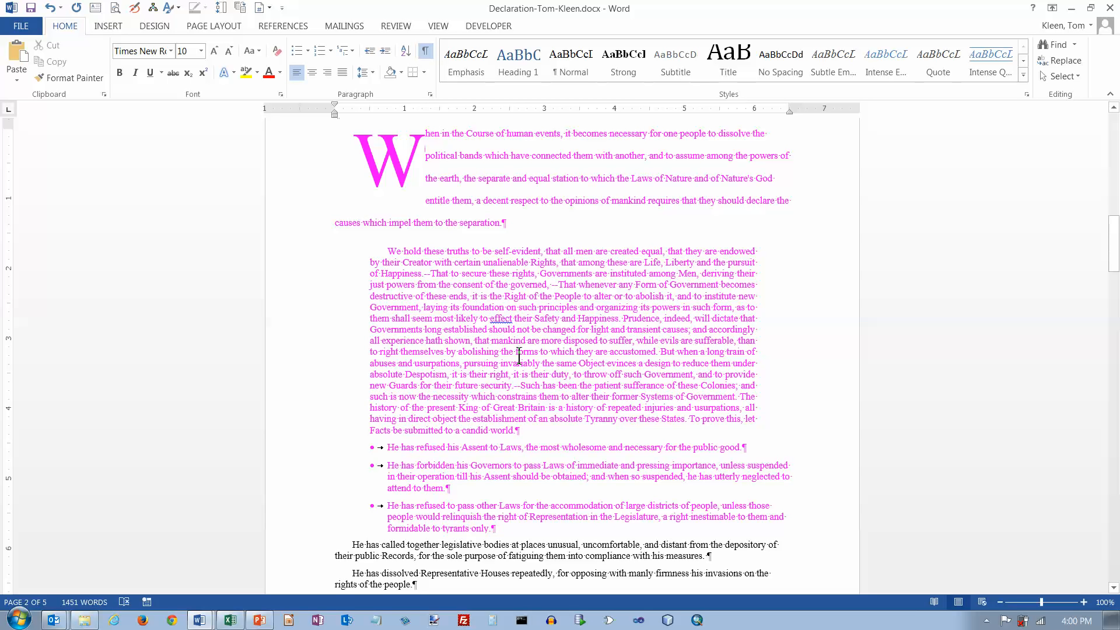
Start a new citation source of type Report at the end of the opening paragraph, after "separation."
{"action": "left_click", "coordinate": [529, 219]}
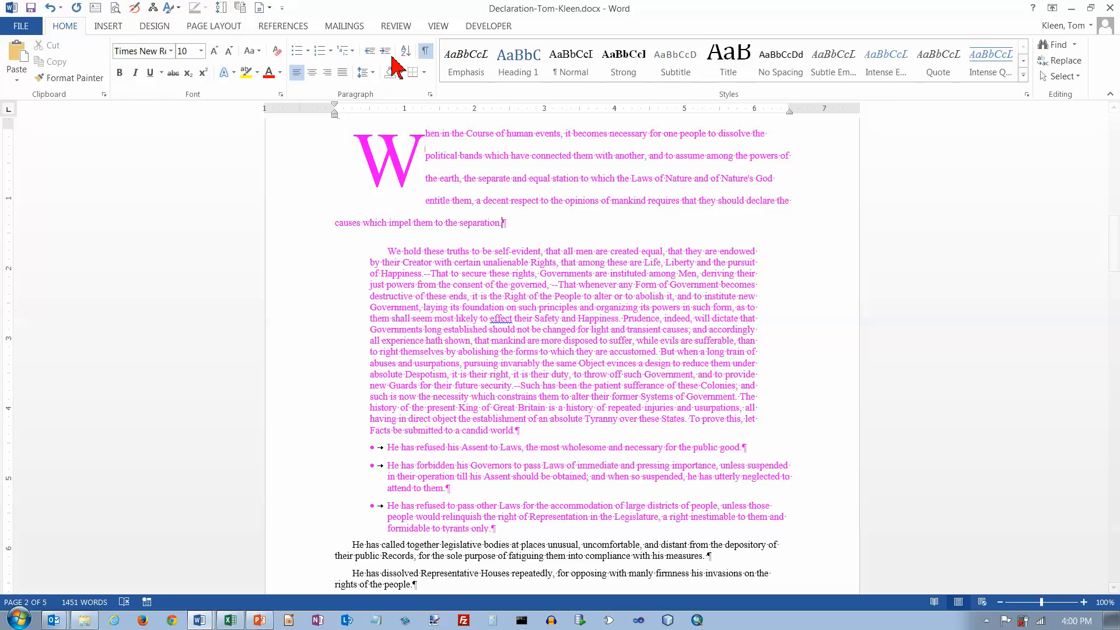
{"action": "left_click", "coordinate": [396, 26]}
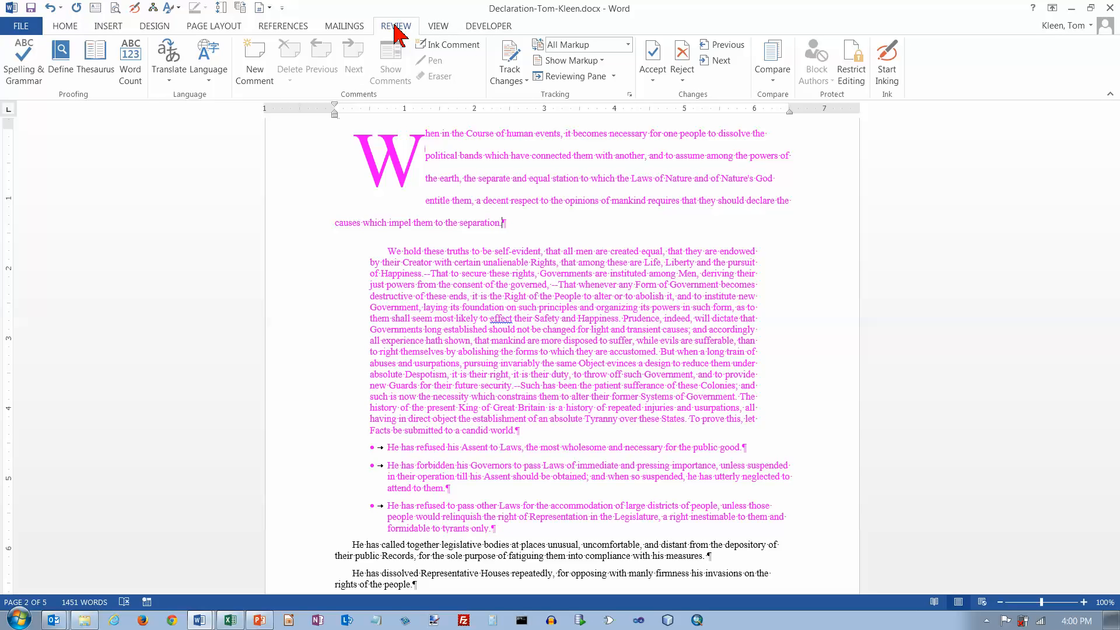
{"action": "left_click", "coordinate": [280, 28]}
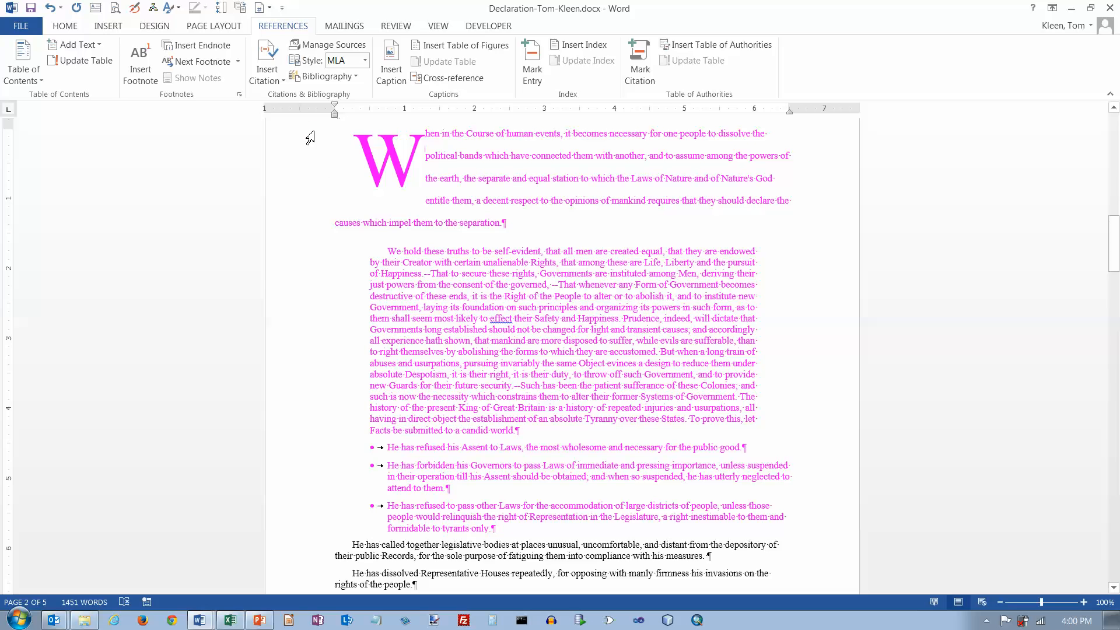
{"action": "left_click", "coordinate": [282, 83]}
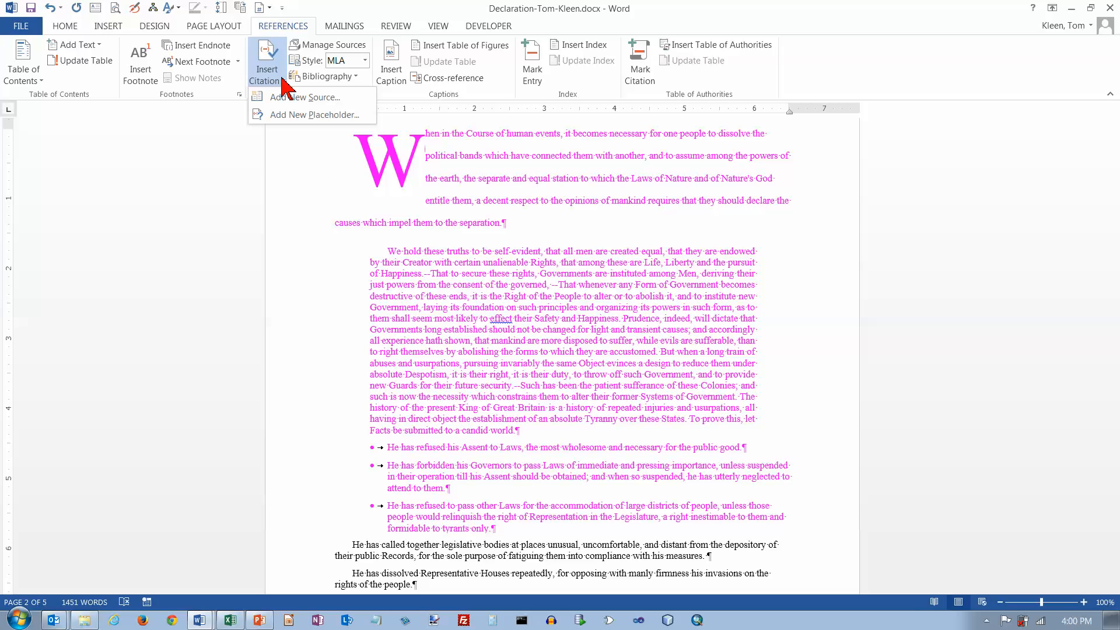
{"action": "left_click", "coordinate": [296, 98]}
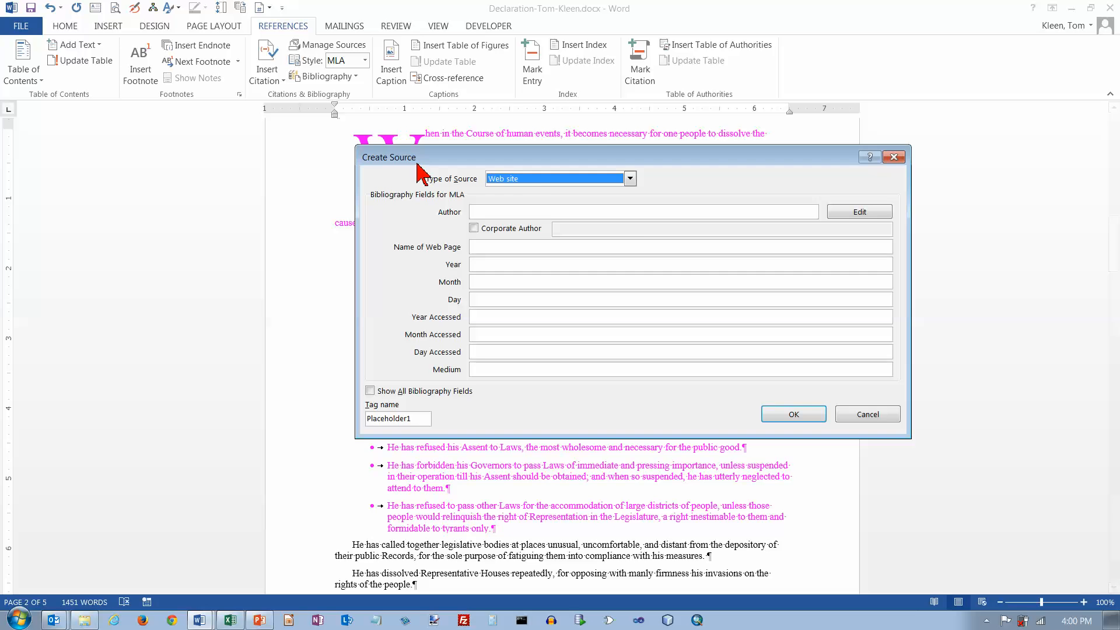
{"action": "left_click", "coordinate": [630, 179]}
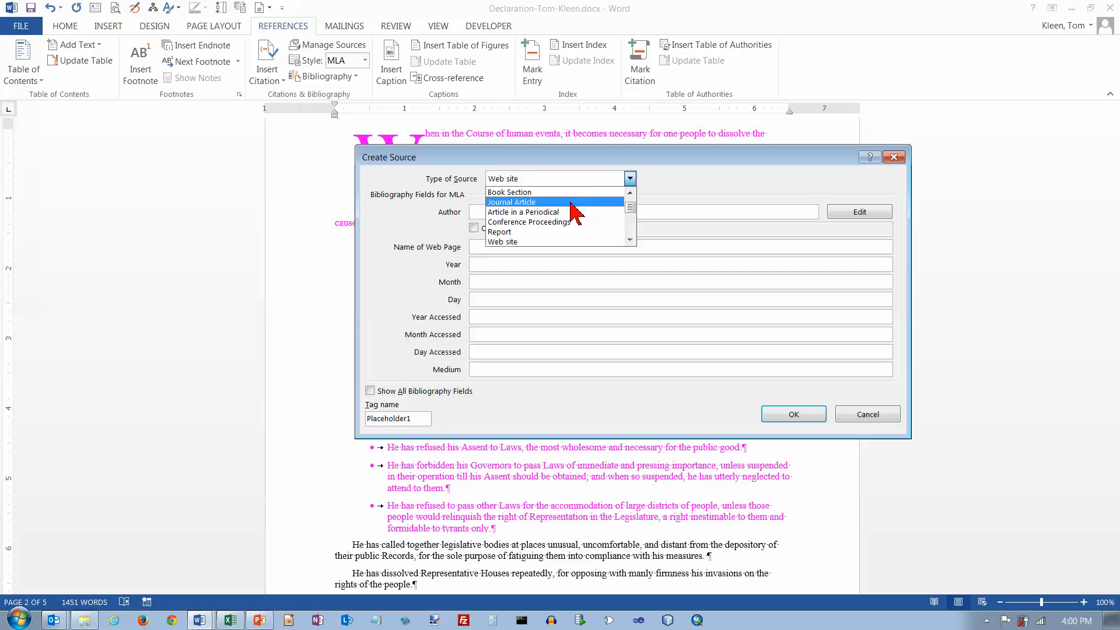
{"action": "left_click", "coordinate": [546, 232]}
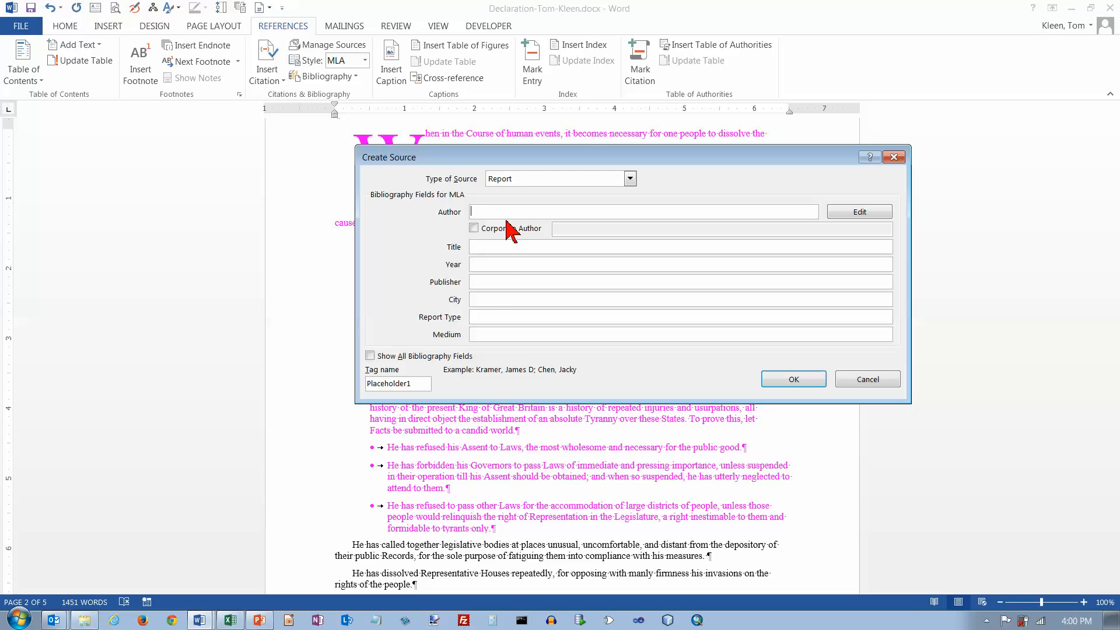
Create the source with author "Jefferson, Thomas", title "Declaration of Independence", year 1776 and city Philadelphia, and insert its citation
{"action": "type", "text": "K"}
{"action": "key", "text": "BackSpace"}
{"action": "type", "text": "Jefferson, Thomas"}
{"action": "left_click", "coordinate": [495, 247]}
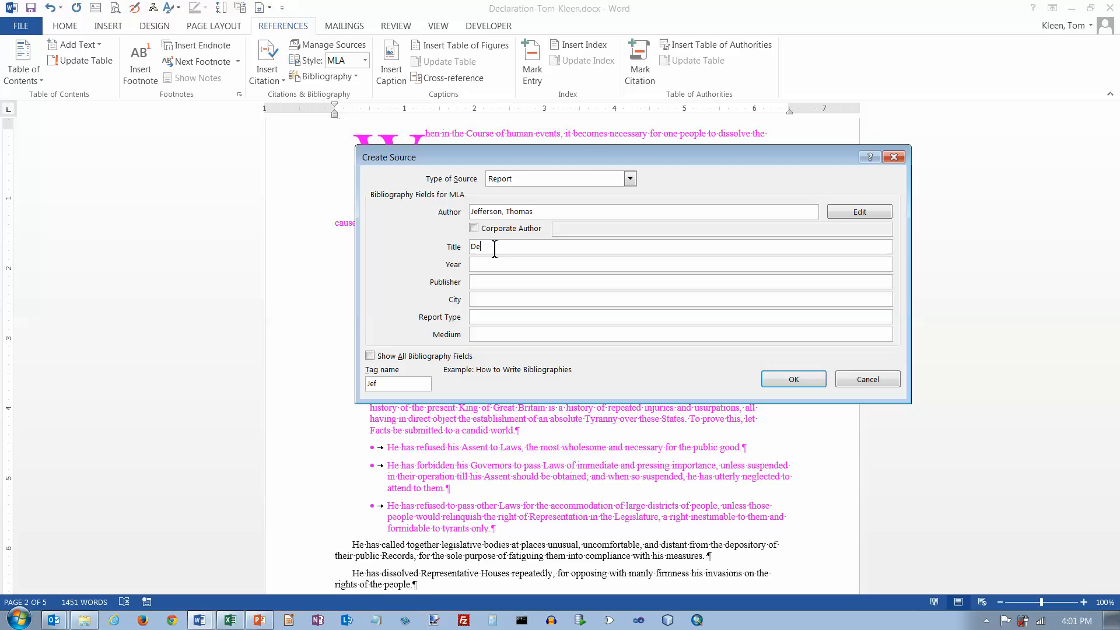
{"action": "type", "text": "Declaration of Independence"}
{"action": "key", "text": "Tab"}
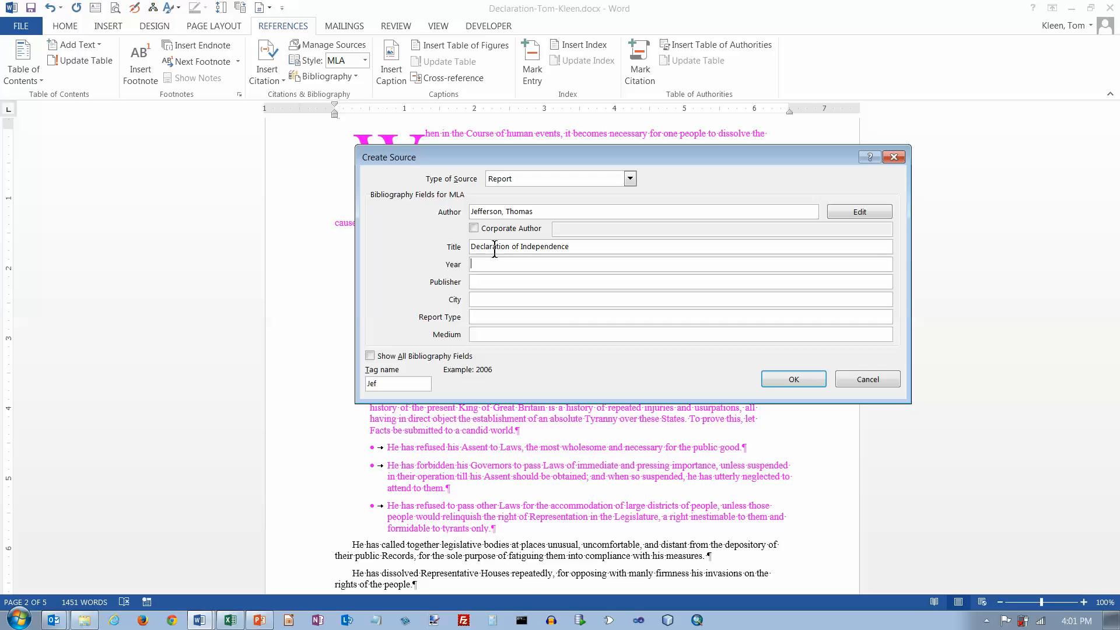
{"action": "key", "text": "Tab"}
{"action": "key", "text": "Tab"}
{"action": "type", "text": "Philadelph"}
{"action": "left_click", "coordinate": [793, 379]}
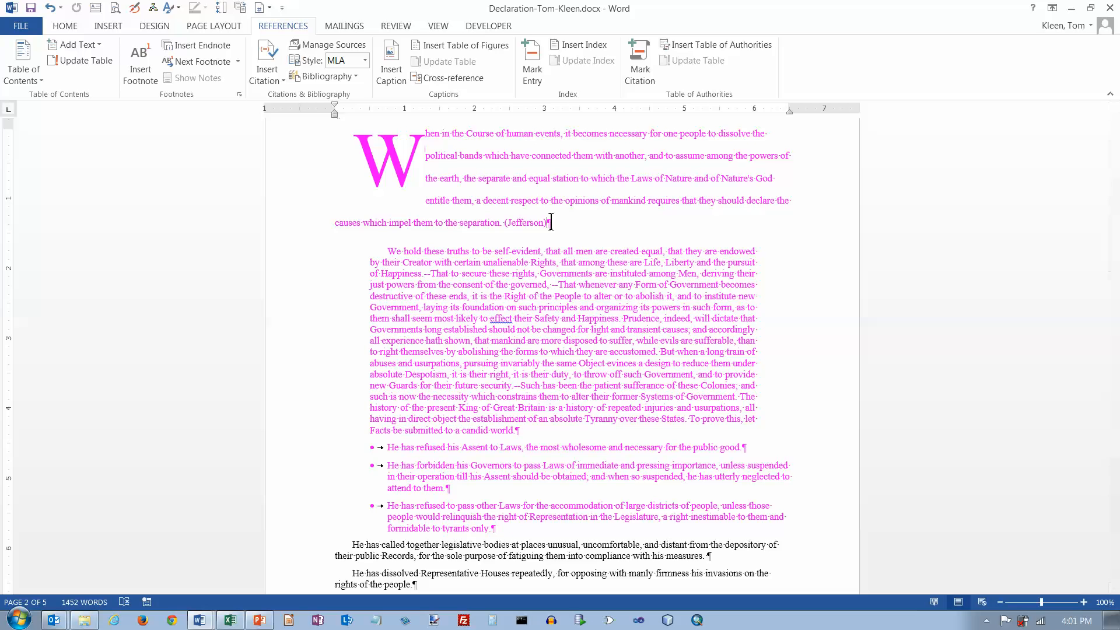
Add an empty paragraph after "our sacred Honor." at the document's end and insert a Works Cited bibliography there
{"action": "left_click", "coordinate": [609, 253]}
{"action": "left_click_drag", "start_coordinate": [1114, 243], "coordinate": [1117, 399]}
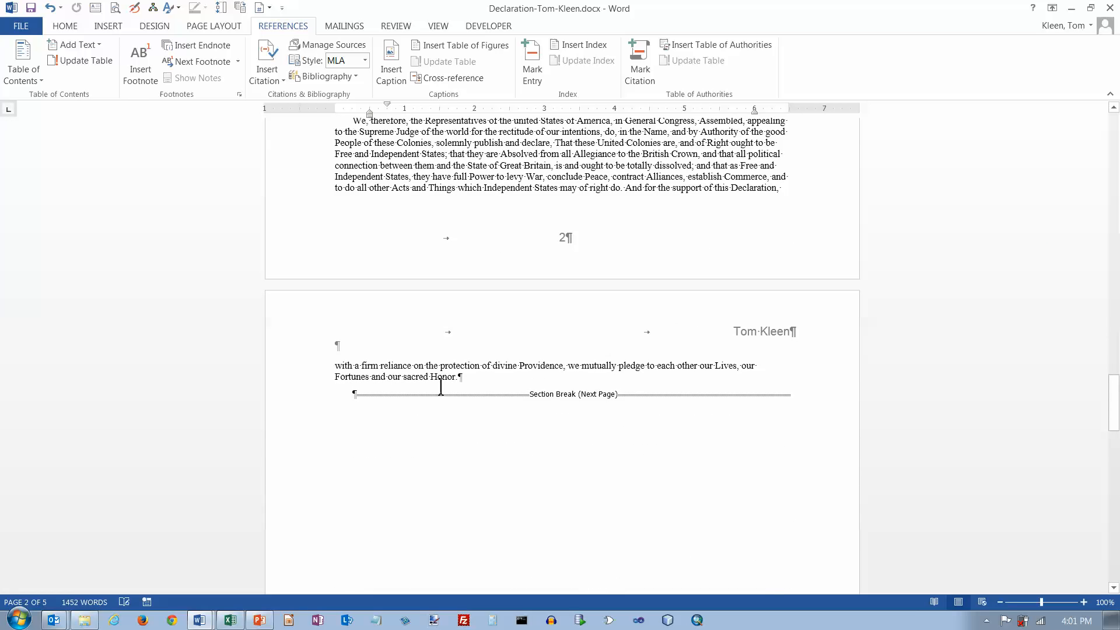
{"action": "left_click", "coordinate": [470, 379]}
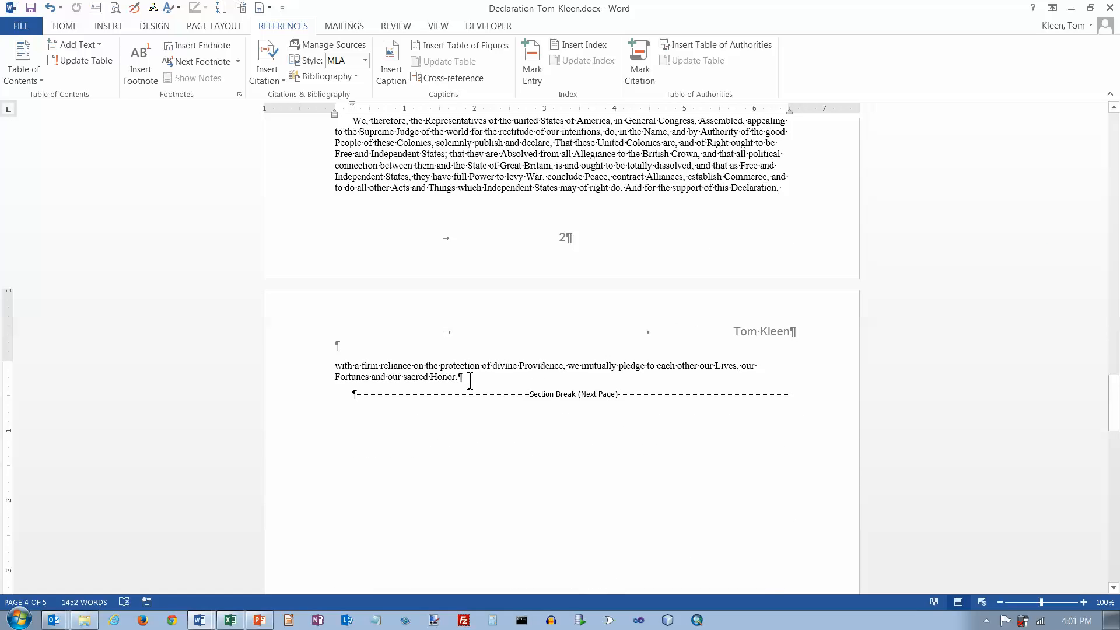
{"action": "key", "text": "Return"}
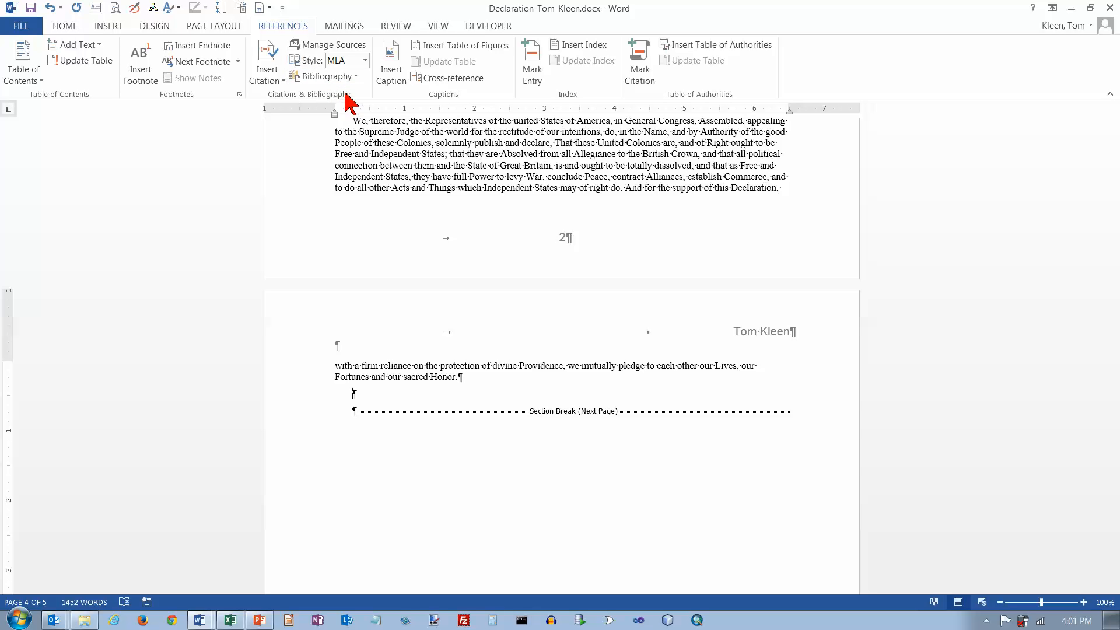
{"action": "left_click", "coordinate": [354, 77]}
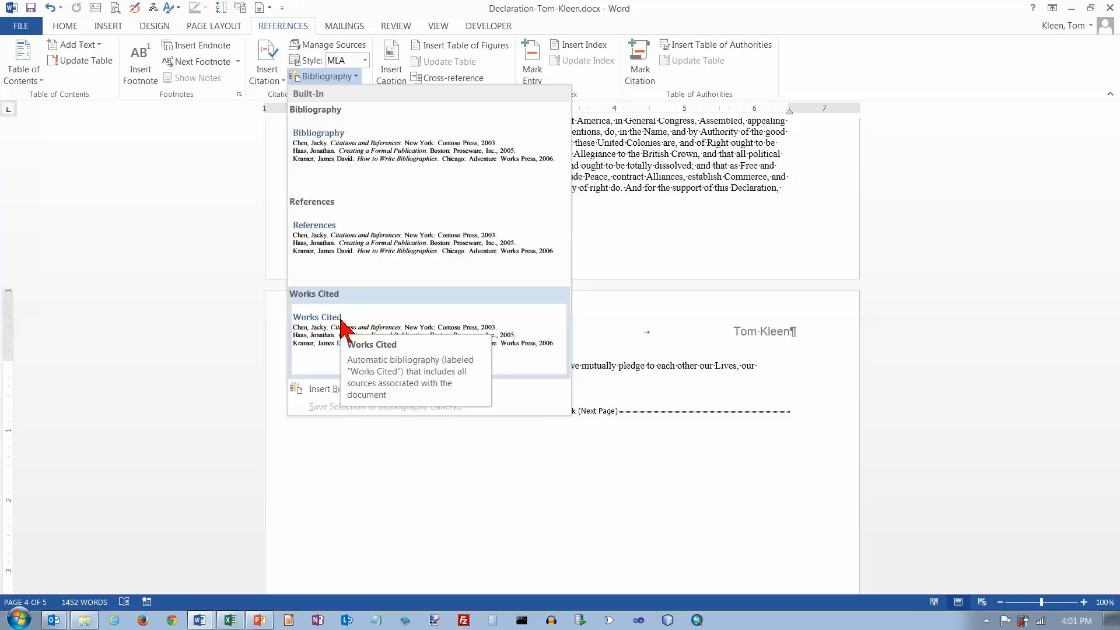
{"action": "left_click", "coordinate": [343, 328]}
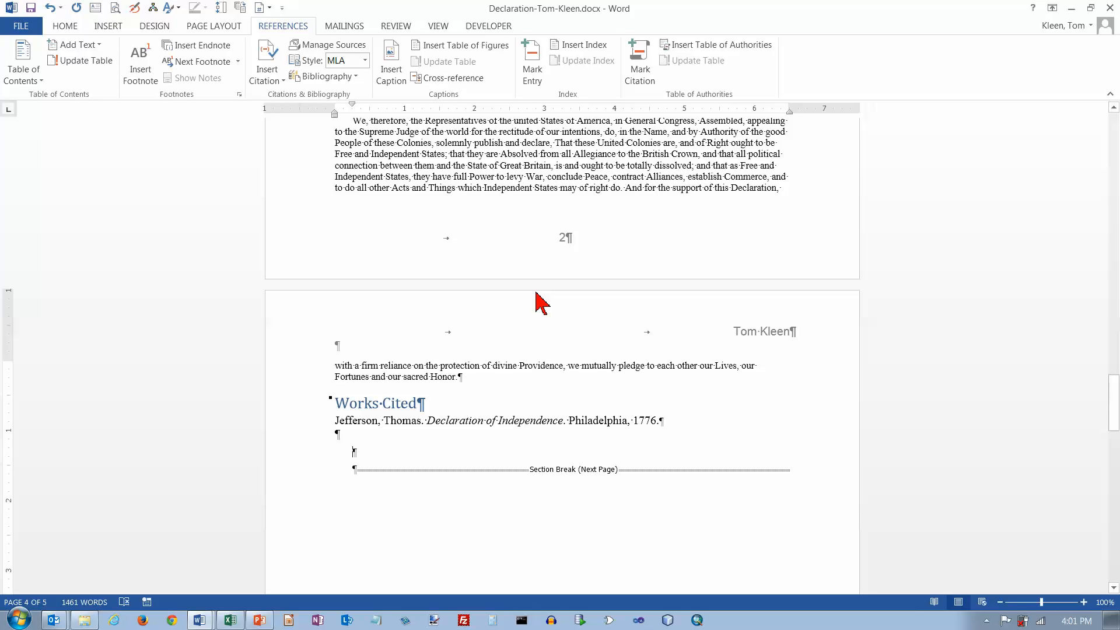
{"action": "left_click", "coordinate": [643, 421]}
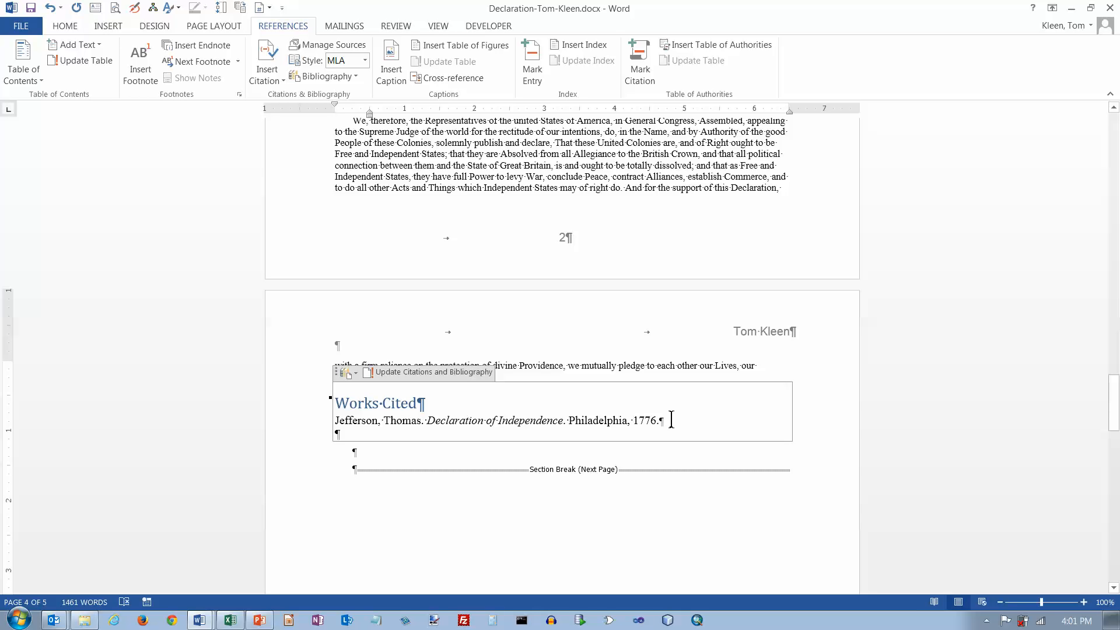
Change the page orientation of section 2, starting at "Begin section 2 here", to Landscape
{"action": "type", "text": "(c)"}
{"action": "left_click", "coordinate": [634, 525]}
{"action": "scroll", "coordinate": [634, 525], "scroll_direction": "down", "scroll_amount": 10}
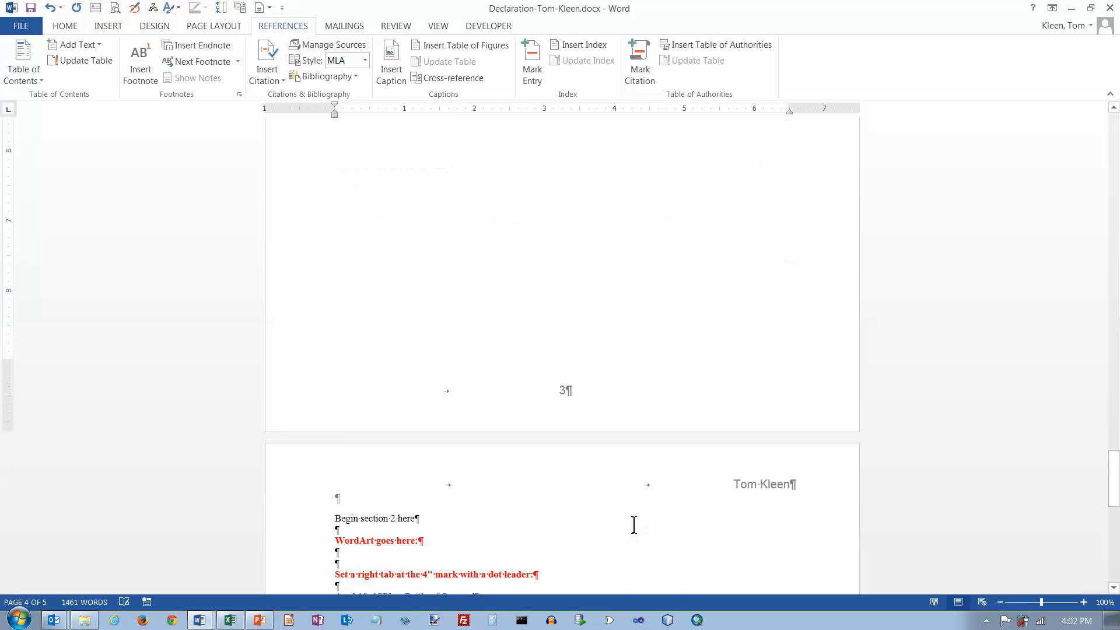
{"action": "scroll", "coordinate": [634, 525], "scroll_direction": "down", "scroll_amount": 6}
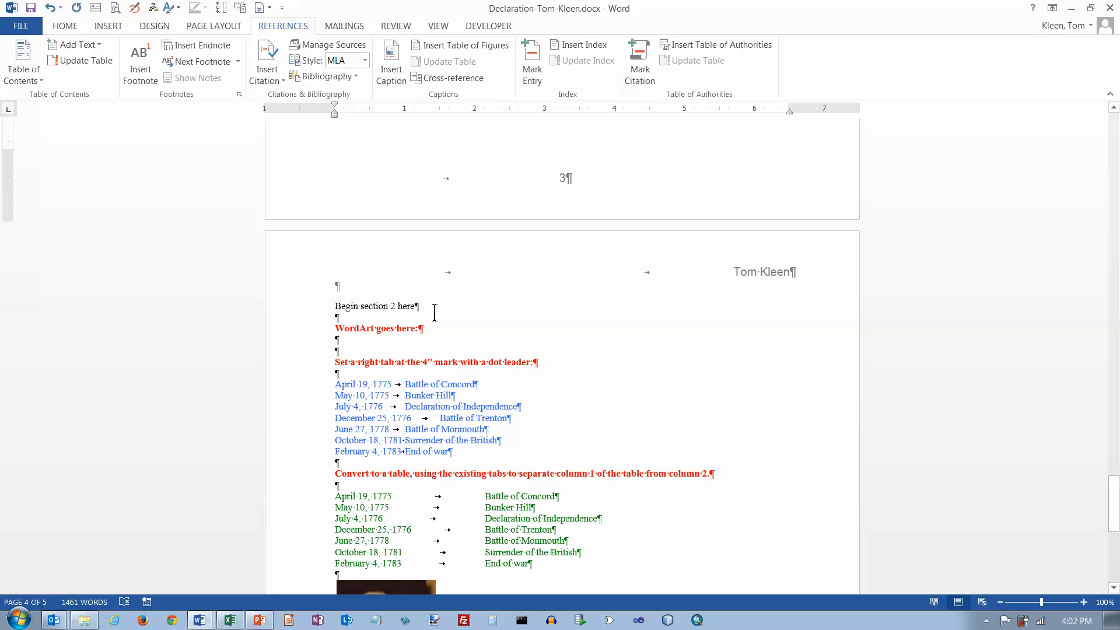
{"action": "left_click", "coordinate": [425, 328]}
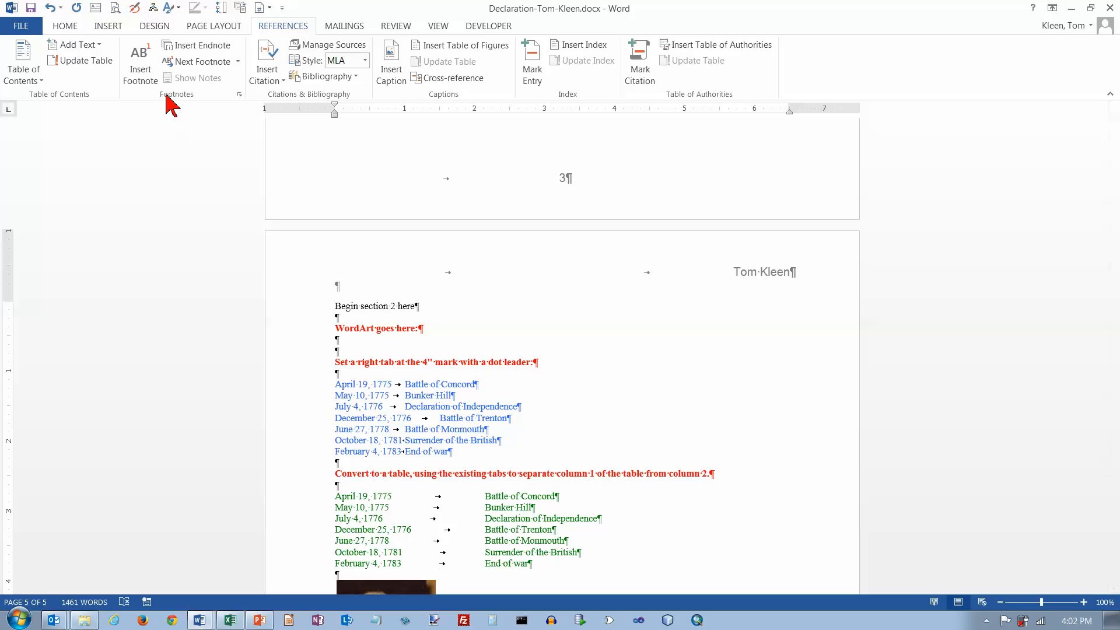
{"action": "left_click", "coordinate": [208, 26]}
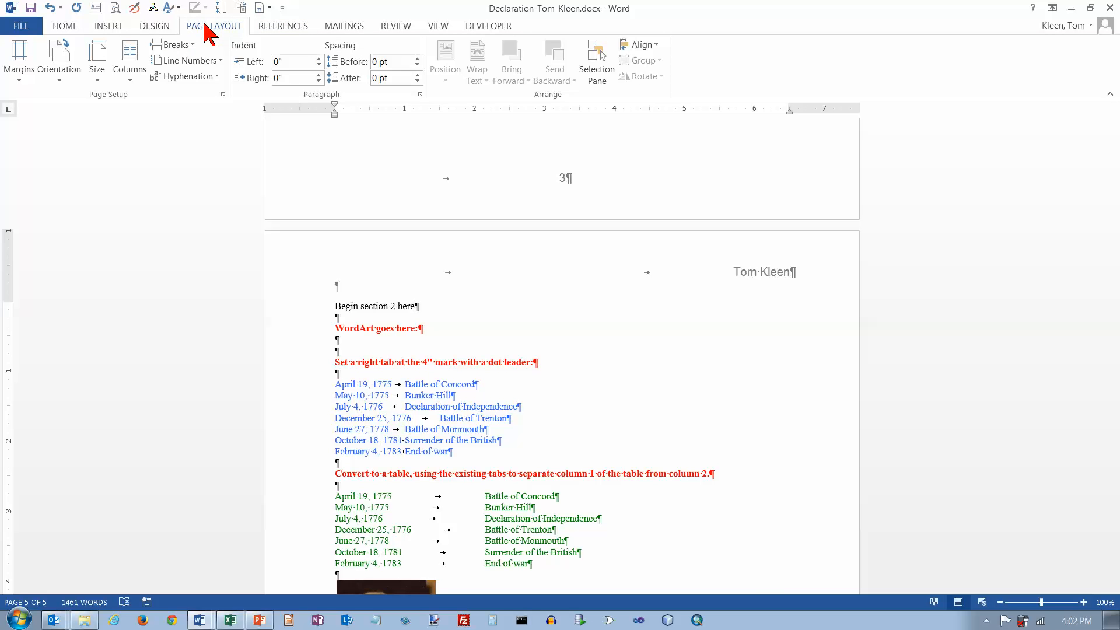
{"action": "left_click", "coordinate": [60, 82]}
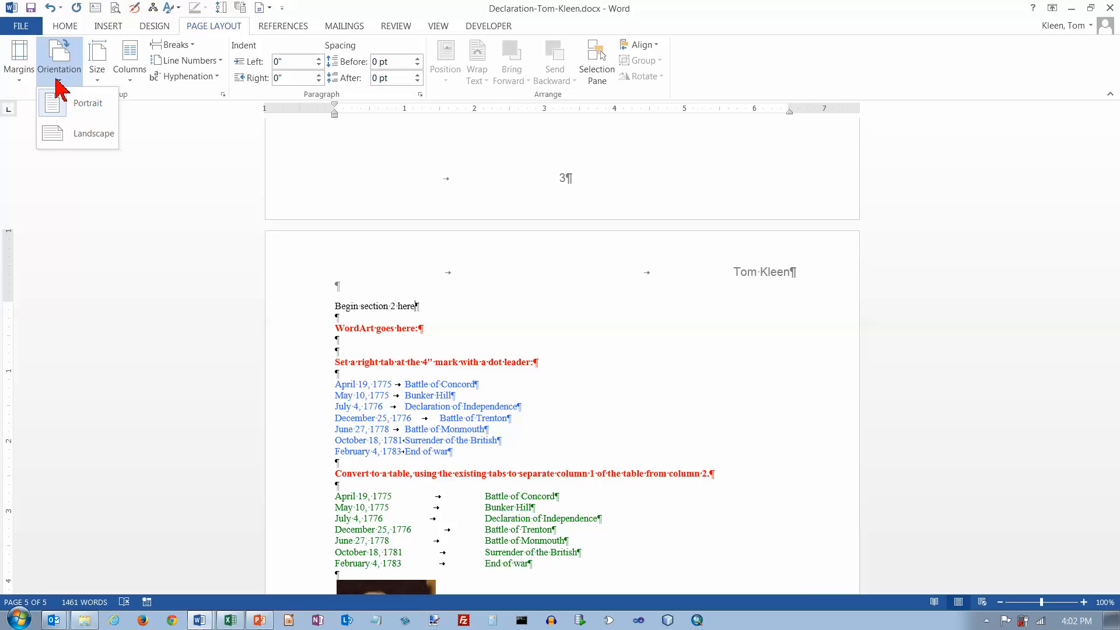
{"action": "left_click", "coordinate": [78, 140]}
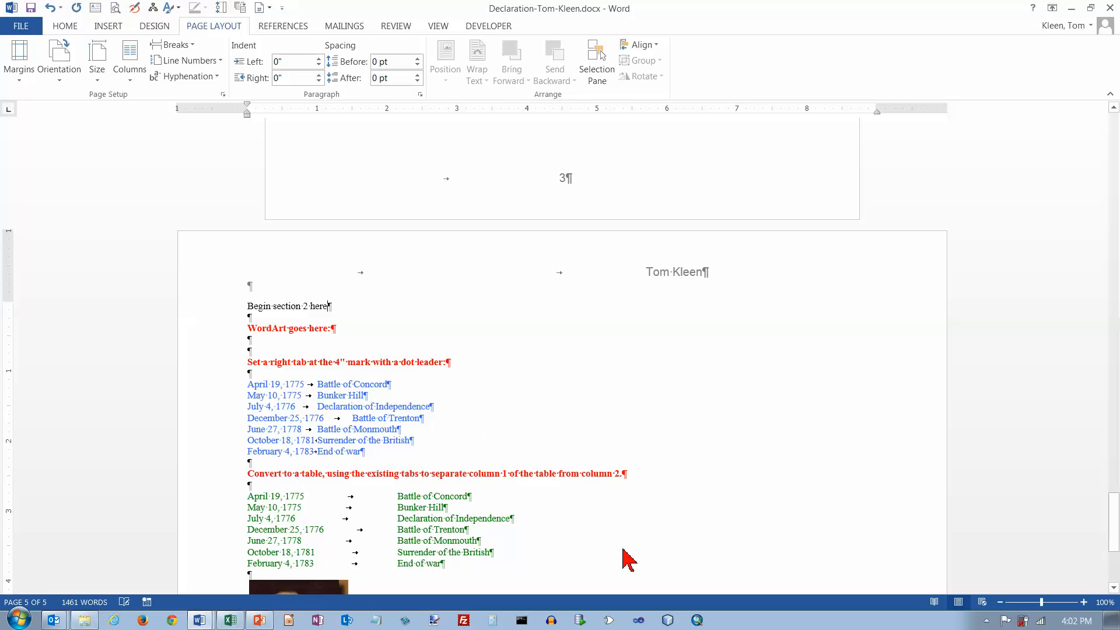
Examine the layout and orientation of all the document's pages together at 10% zoom, then restore a readable 120% zoom
{"action": "left_click", "coordinate": [1001, 602]}
{"action": "left_click", "coordinate": [1001, 602]}
{"action": "left_click", "coordinate": [1001, 602]}
{"action": "left_click", "coordinate": [1001, 602]}
{"action": "left_click", "coordinate": [1001, 602]}
{"action": "left_click", "coordinate": [1001, 601]}
{"action": "left_click", "coordinate": [1001, 601]}
{"action": "left_click", "coordinate": [1001, 602]}
{"action": "left_click", "coordinate": [1001, 602]}
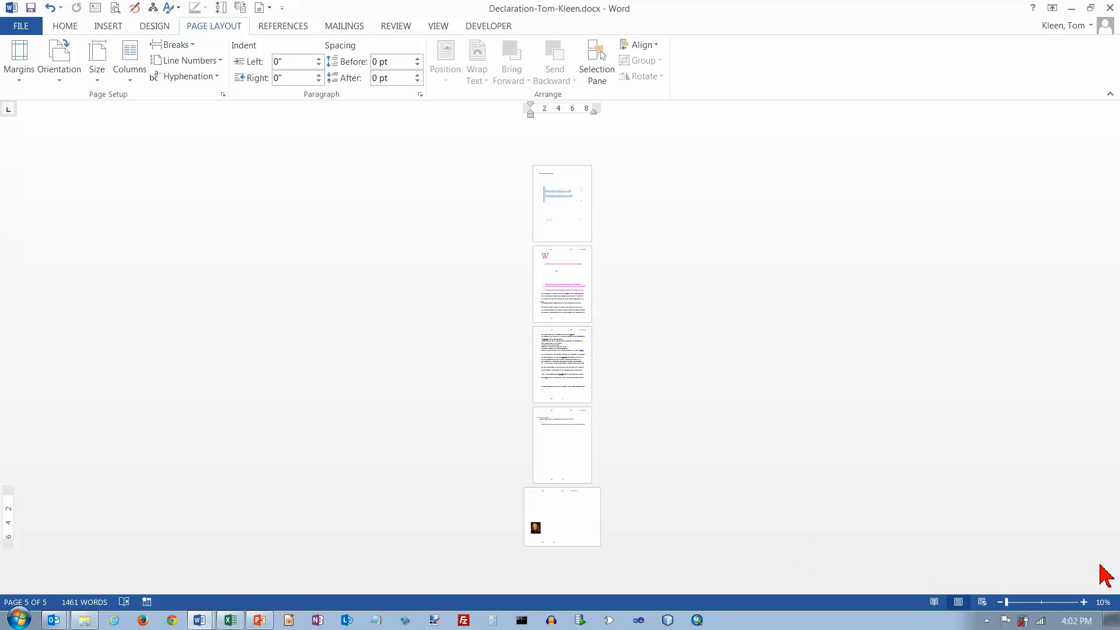
{"action": "left_click", "coordinate": [1085, 602]}
{"action": "left_click", "coordinate": [1085, 602]}
{"action": "left_click", "coordinate": [1085, 602]}
{"action": "left_click", "coordinate": [1085, 602]}
{"action": "left_click", "coordinate": [1085, 602]}
{"action": "left_click", "coordinate": [1085, 602]}
{"action": "left_click", "coordinate": [1085, 602]}
{"action": "left_click", "coordinate": [1085, 602]}
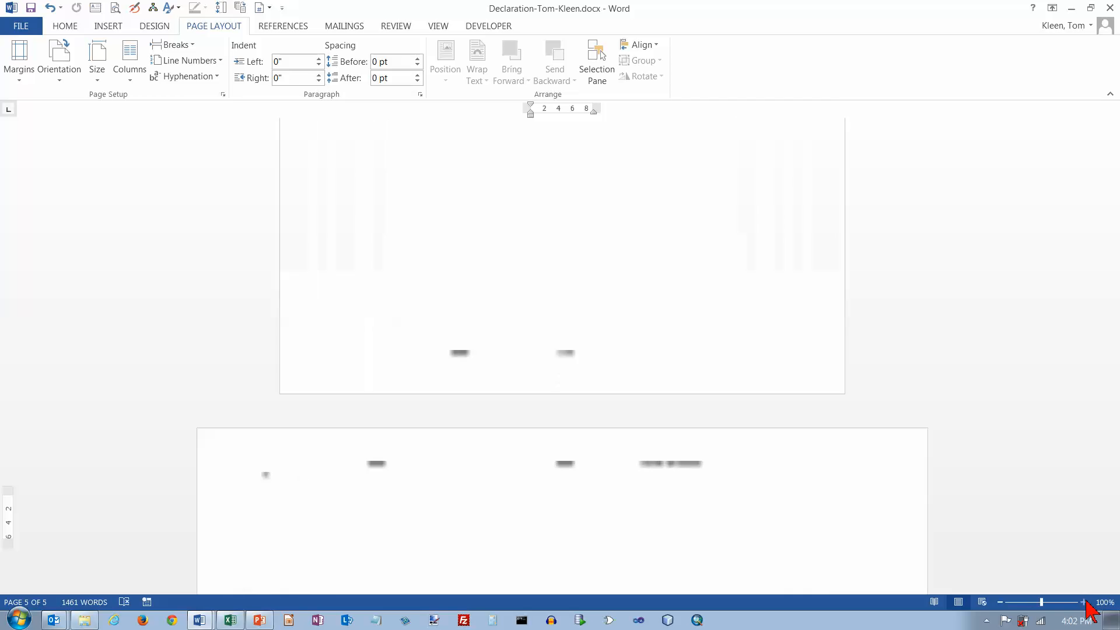
{"action": "left_click", "coordinate": [1085, 602]}
{"action": "left_click", "coordinate": [1085, 602]}
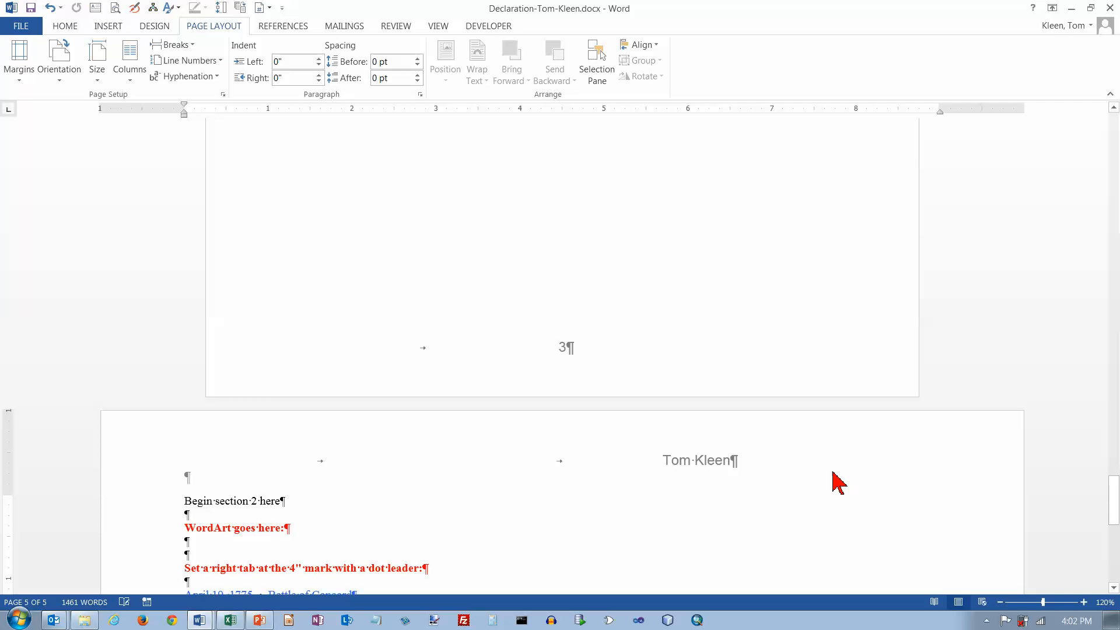
Set a right tab stop at 4" for the seven blue date-and-event lines
{"action": "scroll", "coordinate": [837, 485], "scroll_direction": "down", "scroll_amount": 6}
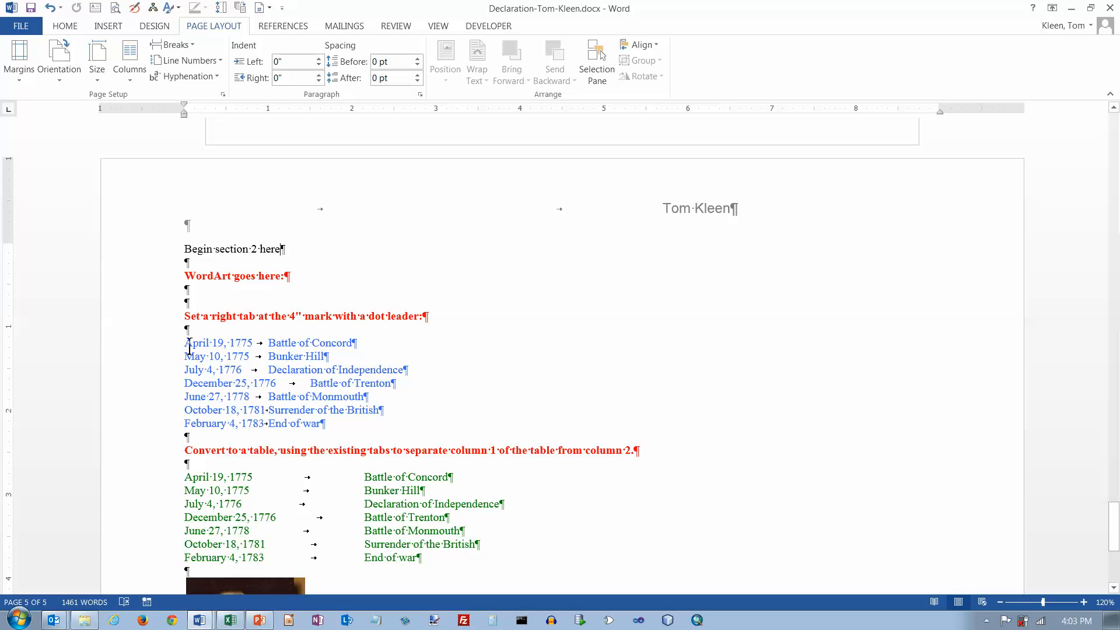
{"action": "left_click_drag", "start_coordinate": [186, 344], "coordinate": [403, 435]}
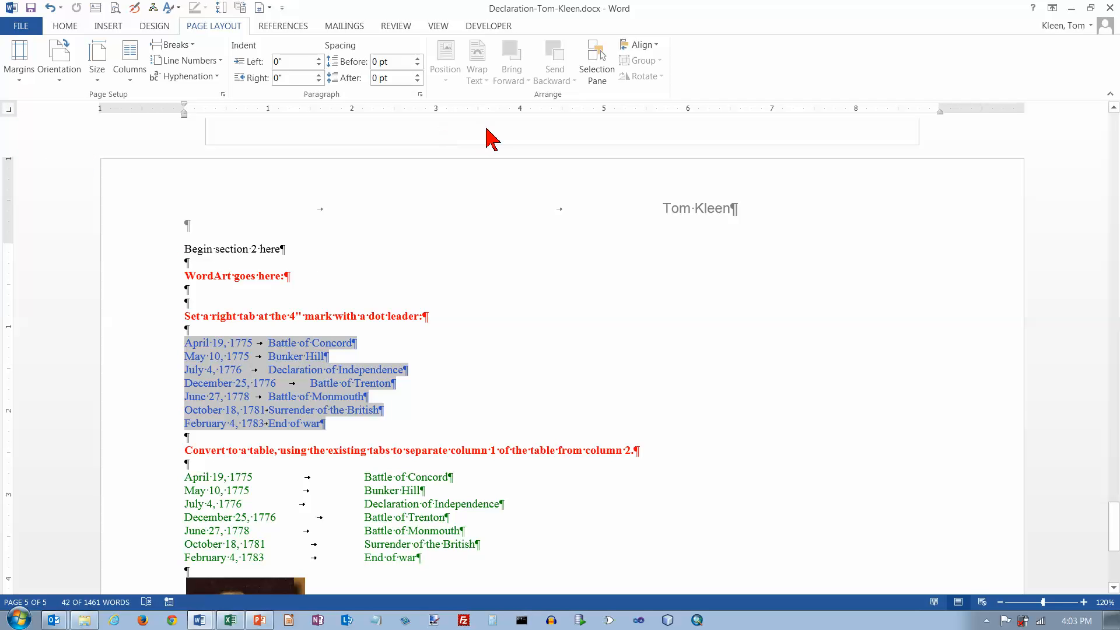
{"action": "left_click", "coordinate": [519, 109]}
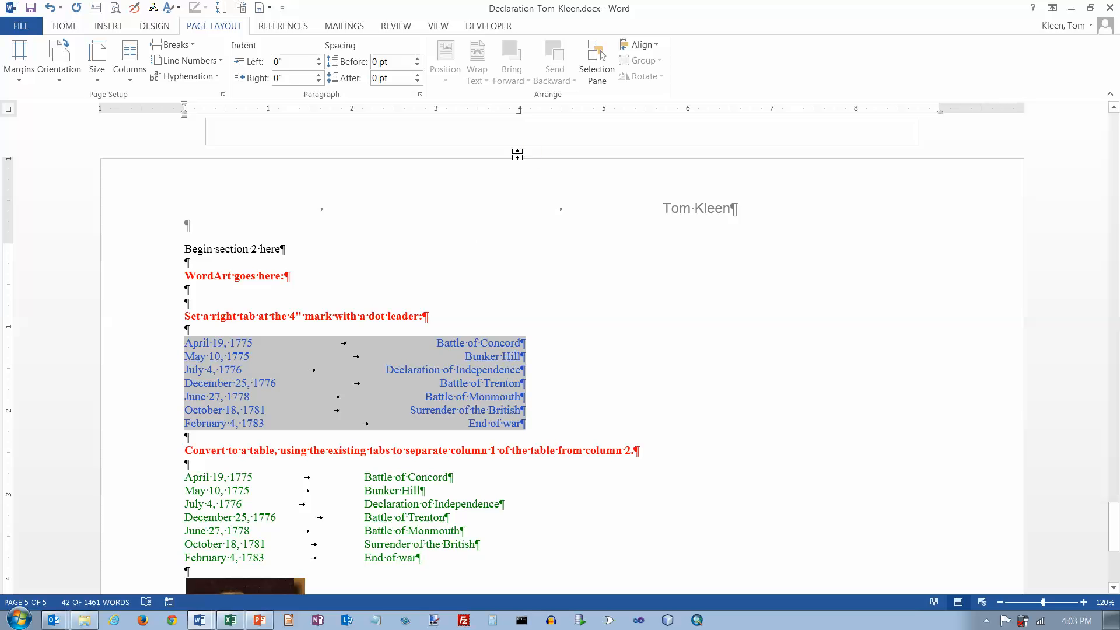
Add a dot leader to the 4" right tab stop of the blue date lines
{"action": "left_click", "coordinate": [420, 95]}
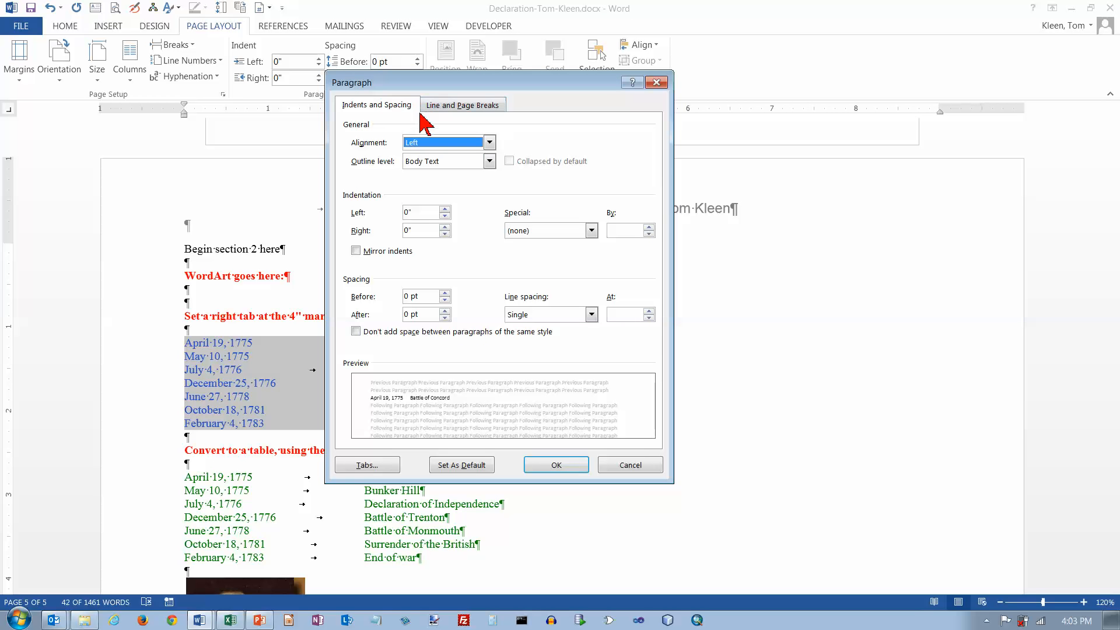
{"action": "left_click_drag", "start_coordinate": [406, 86], "coordinate": [399, 135]}
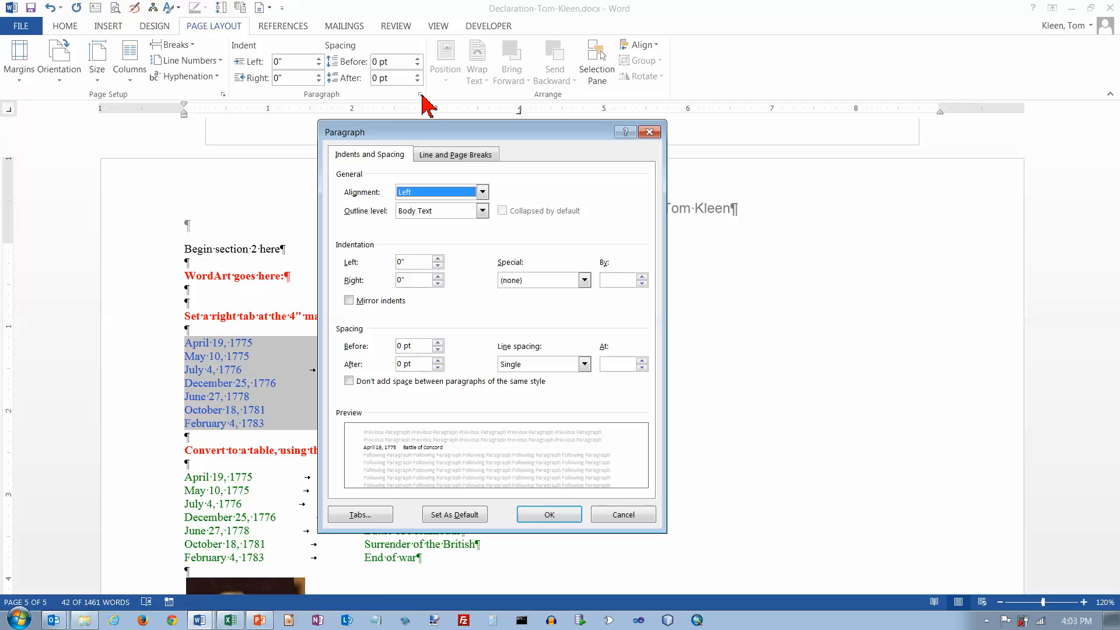
{"action": "left_click", "coordinate": [370, 516]}
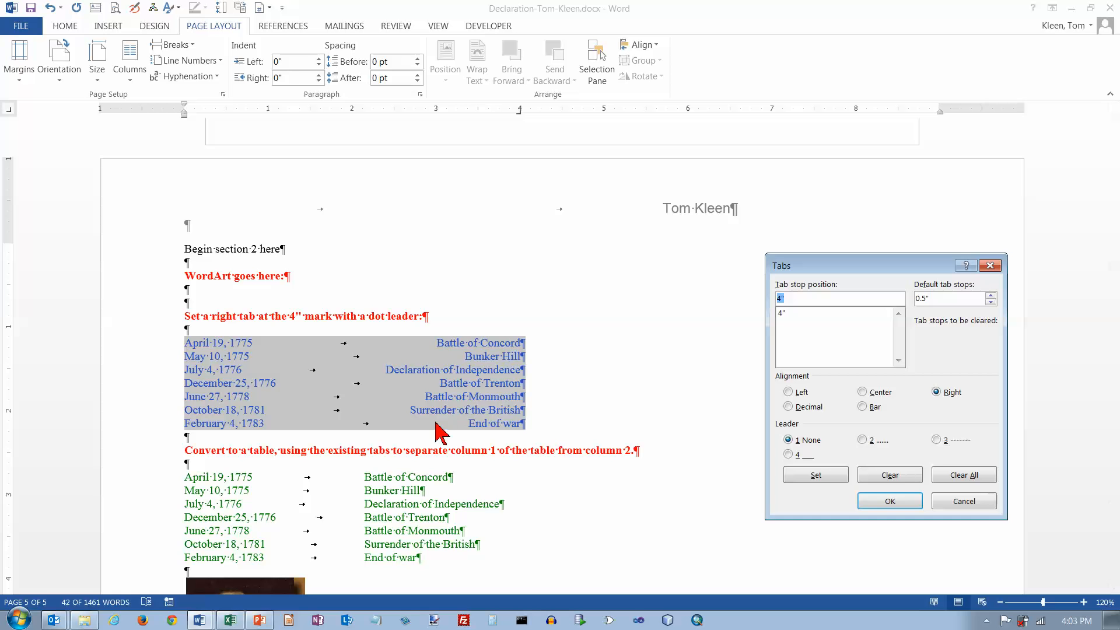
{"action": "left_click", "coordinate": [936, 440]}
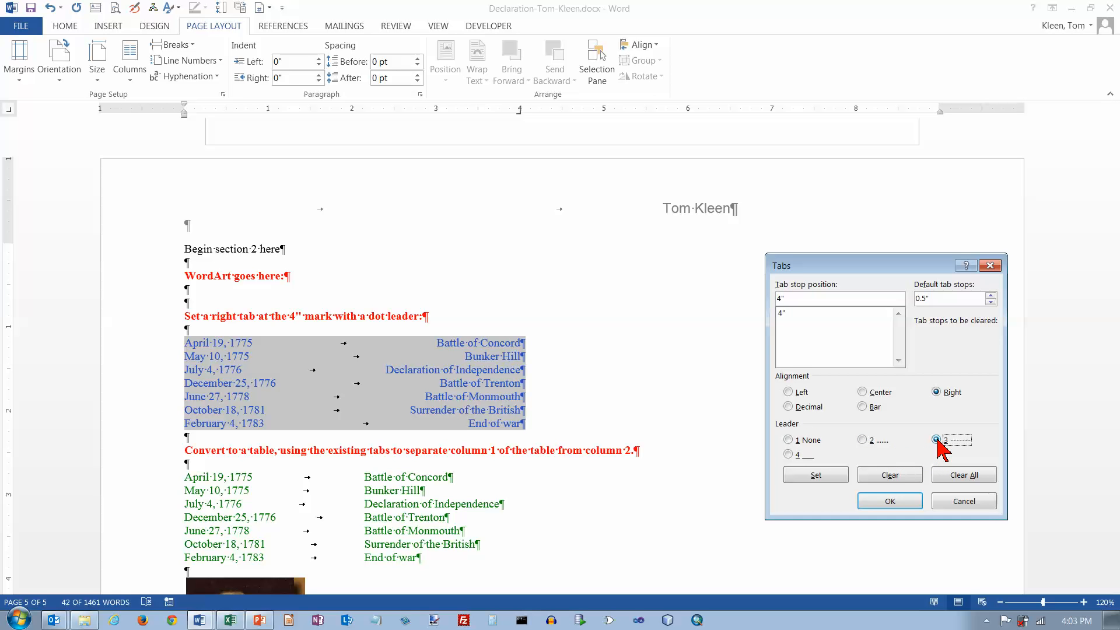
{"action": "left_click", "coordinate": [862, 441]}
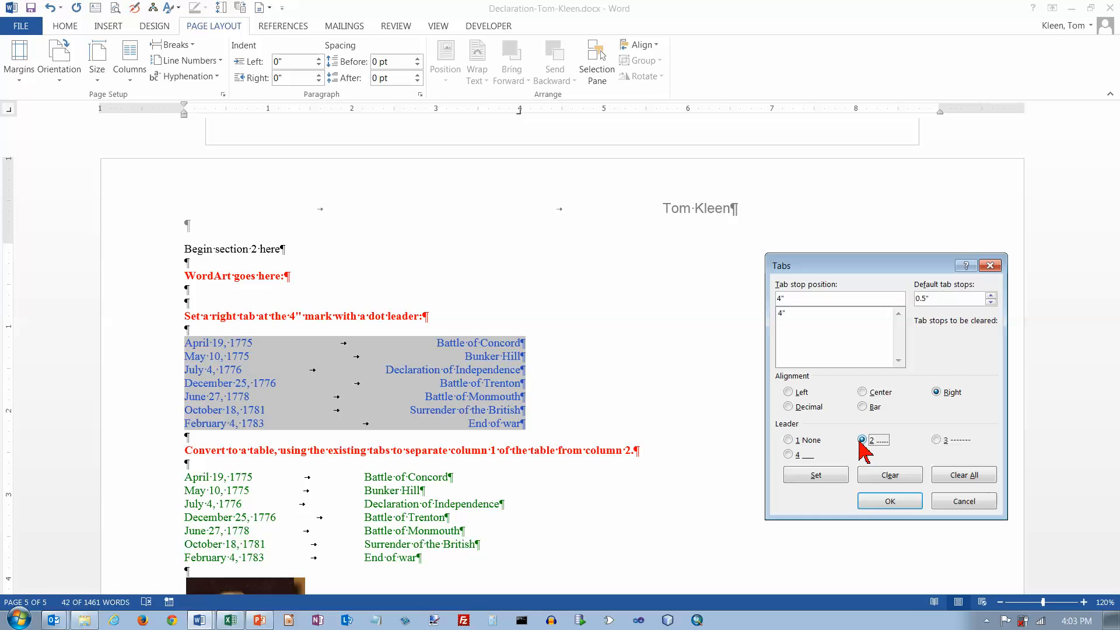
{"action": "left_click", "coordinate": [891, 501]}
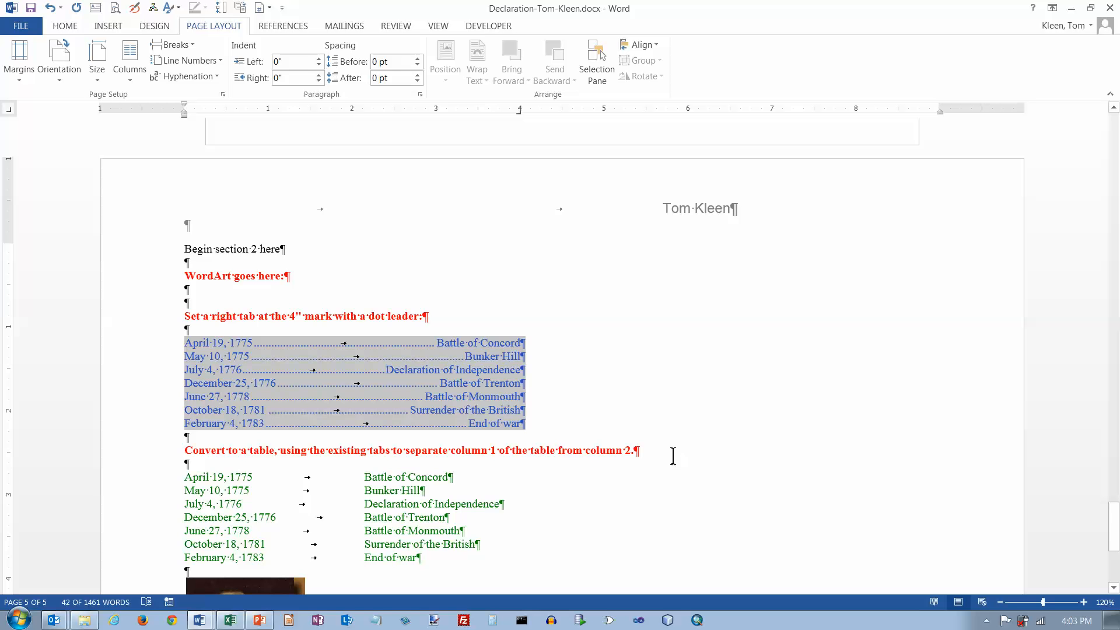
Convert the seven green date-and-event lines to a two-column table, separating the text at tabs
{"action": "left_click_drag", "start_coordinate": [188, 478], "coordinate": [479, 560]}
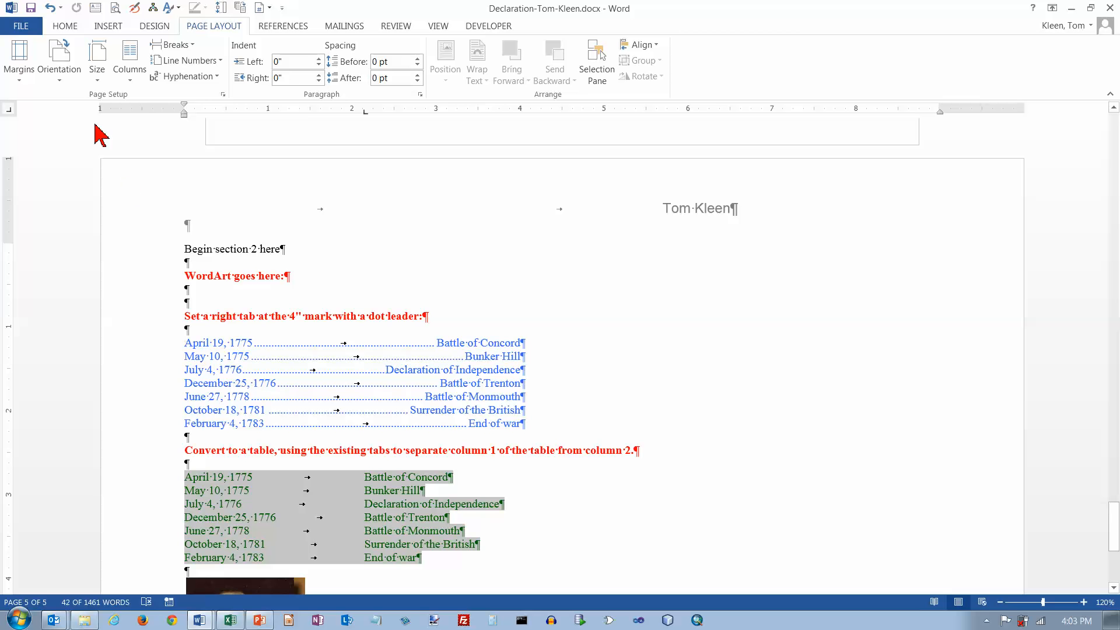
{"action": "left_click", "coordinate": [117, 28]}
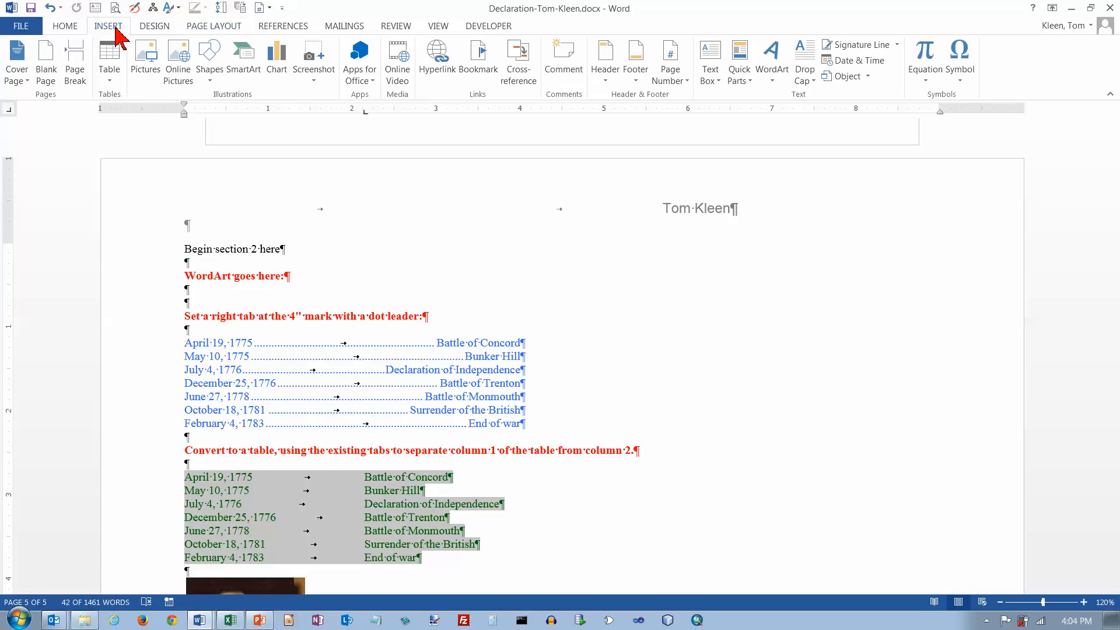
{"action": "left_click", "coordinate": [108, 79]}
{"action": "left_click", "coordinate": [166, 282]}
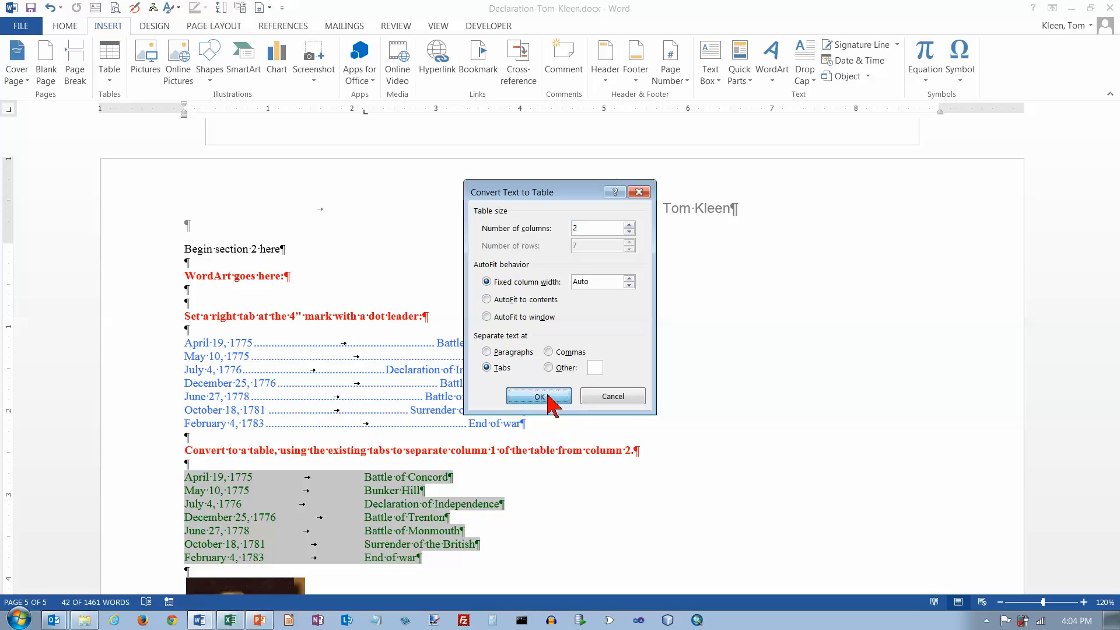
{"action": "left_click", "coordinate": [530, 395]}
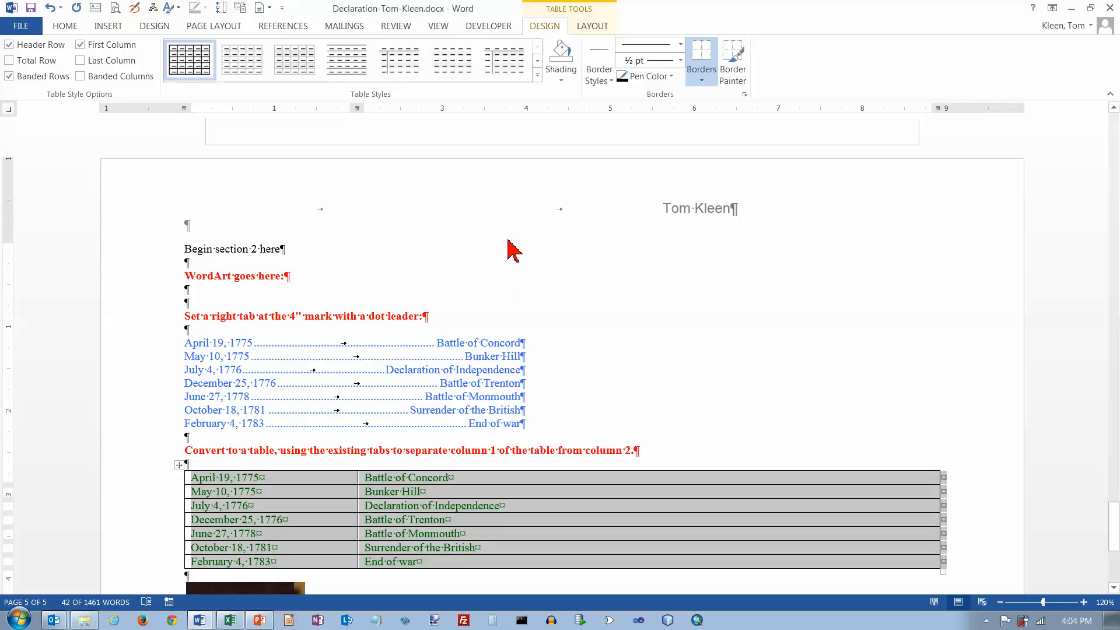
Set the width of both columns in the green date table to 2"
{"action": "left_click", "coordinate": [596, 26]}
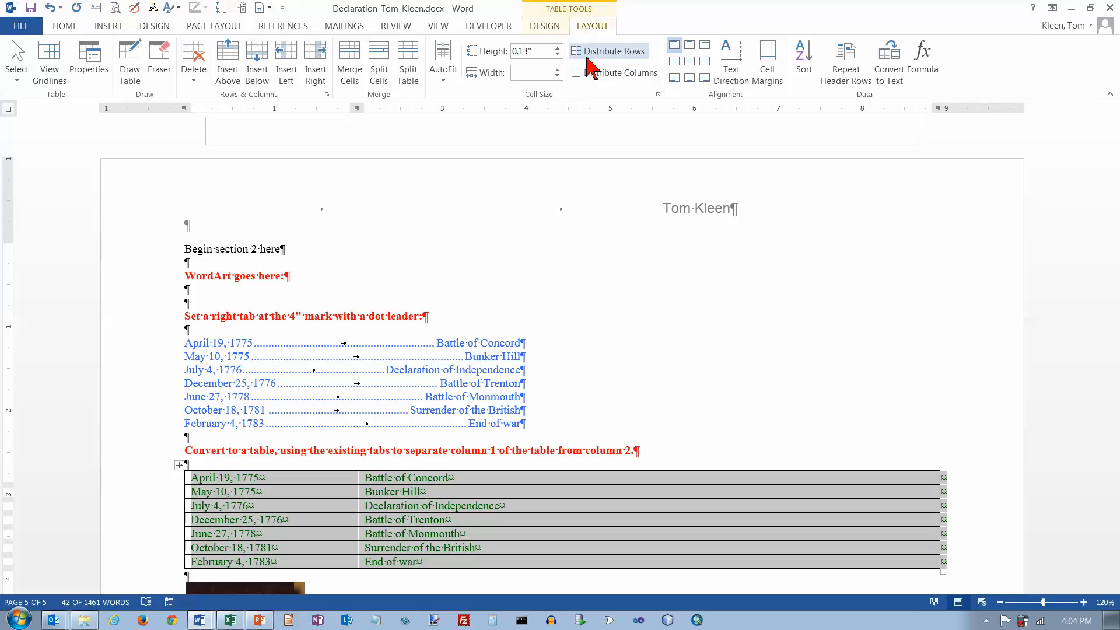
{"action": "left_click", "coordinate": [557, 70]}
{"action": "left_click", "coordinate": [542, 78]}
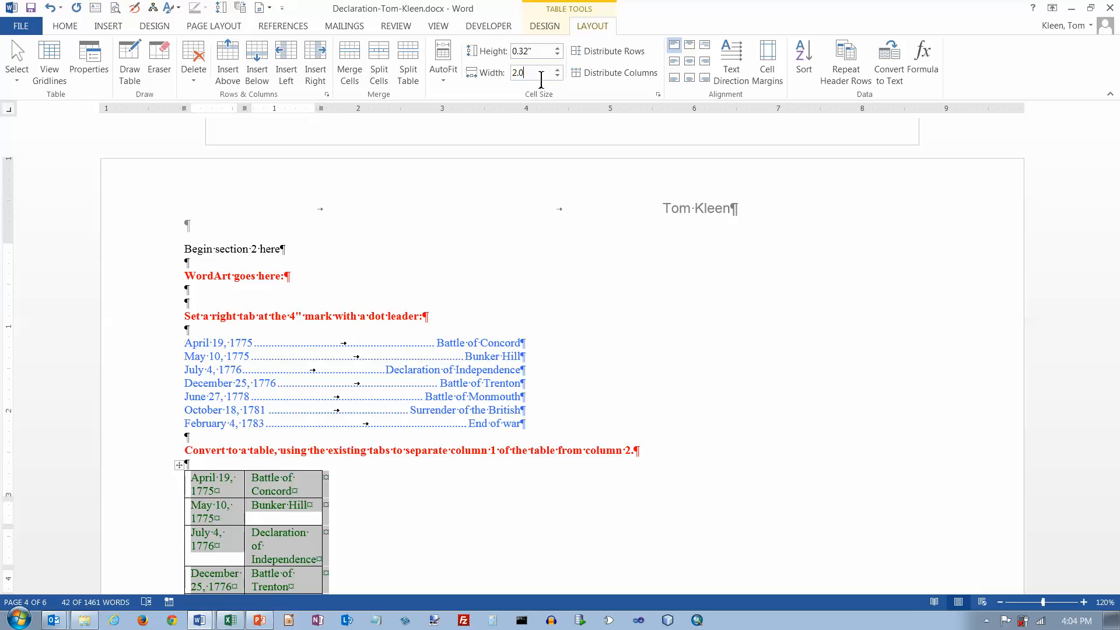
{"action": "type", "text": "2.0"}
{"action": "left_click", "coordinate": [545, 52]}
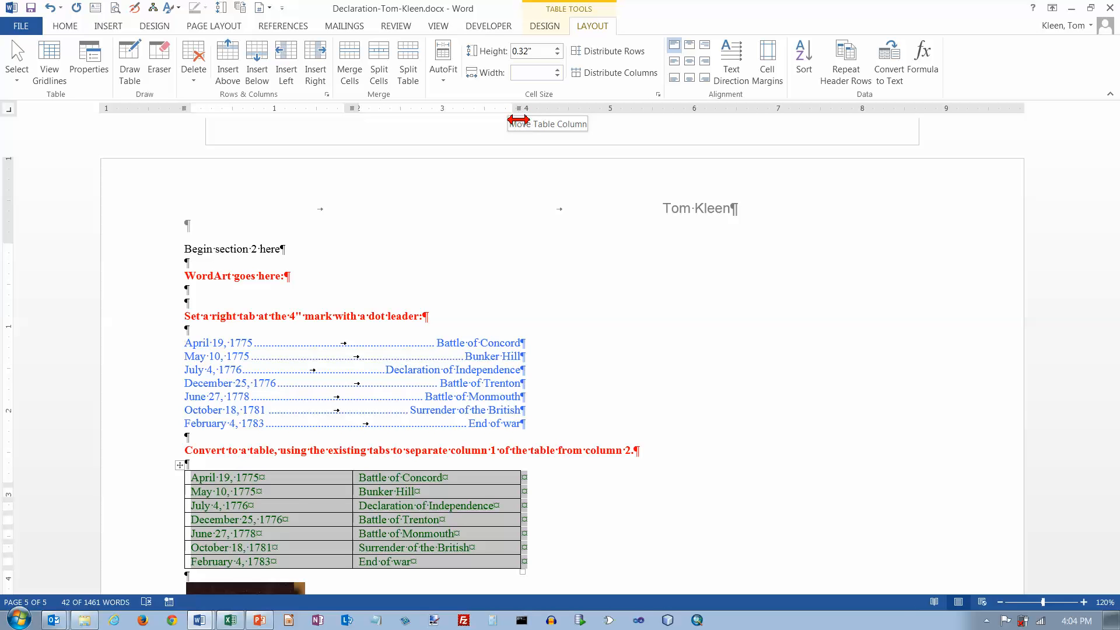
Apply red 3 pt borders to all cells of the whole date table
{"action": "left_click", "coordinate": [180, 466]}
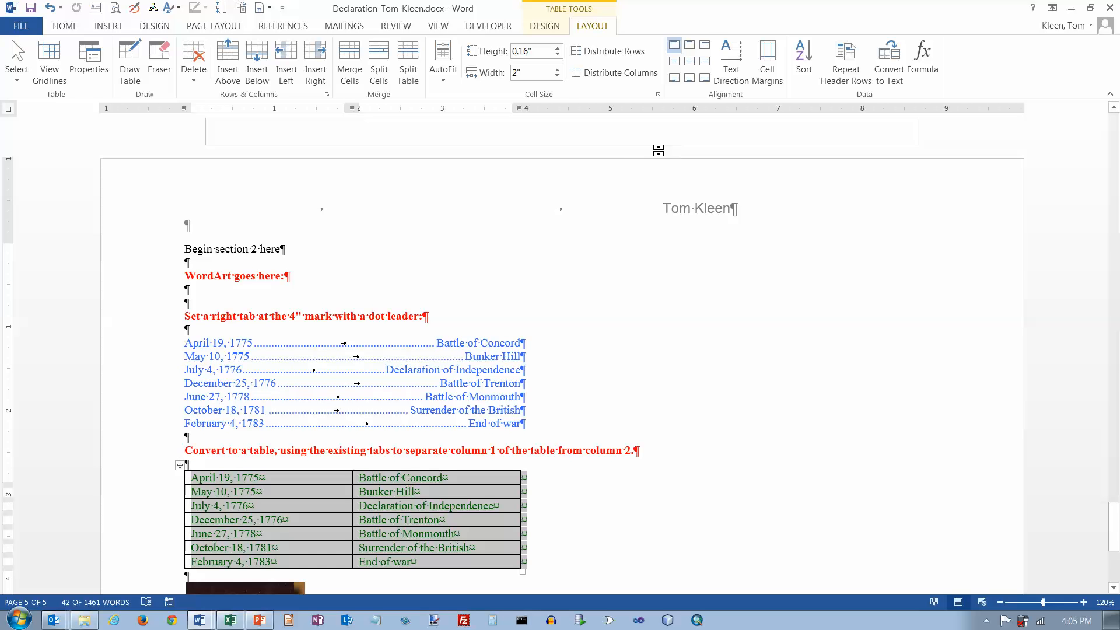
{"action": "left_click", "coordinate": [546, 26]}
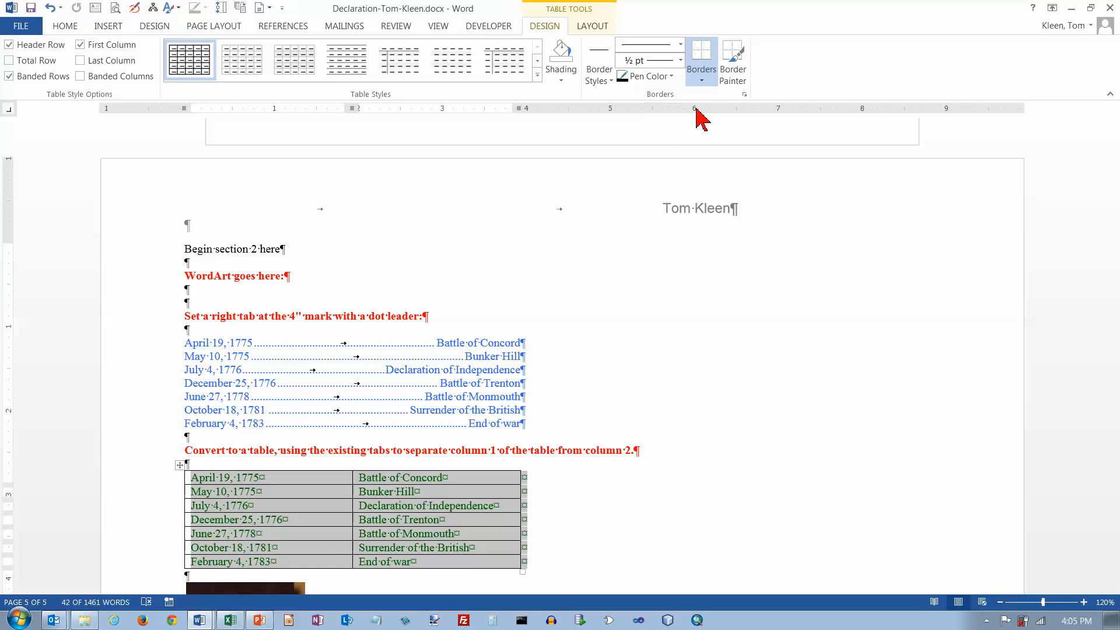
{"action": "left_click", "coordinate": [701, 82]}
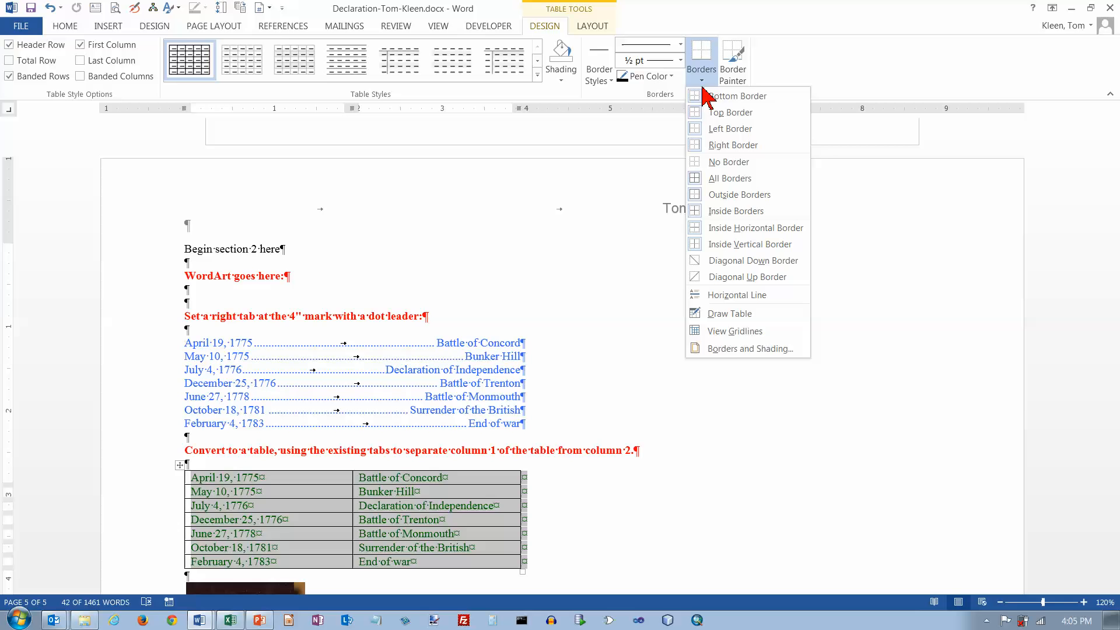
{"action": "left_click", "coordinate": [735, 350]}
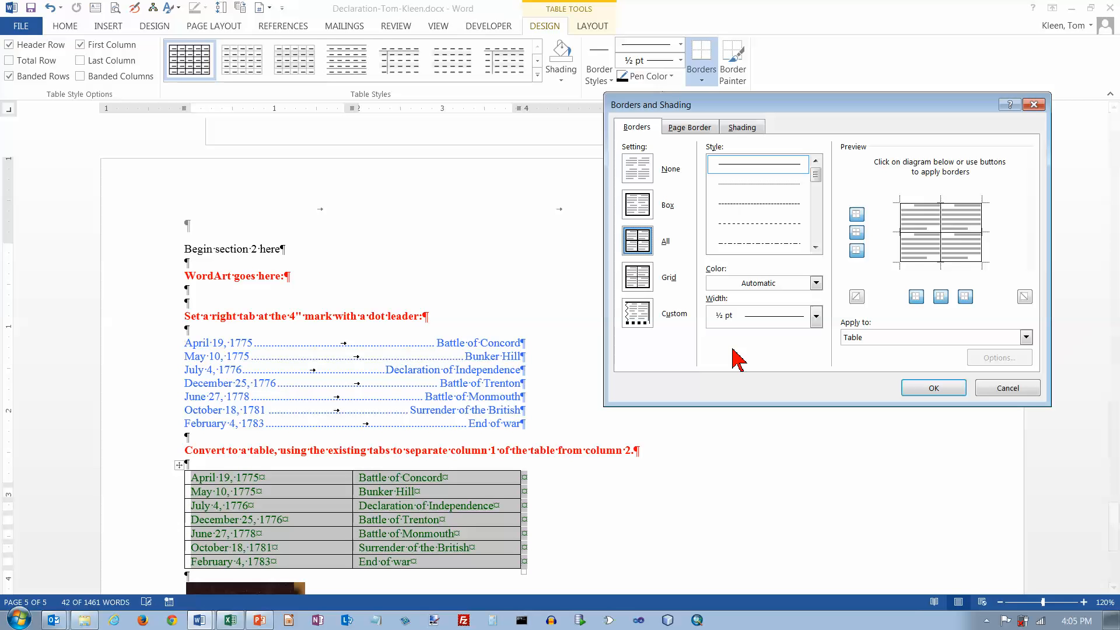
{"action": "left_click", "coordinate": [816, 316]}
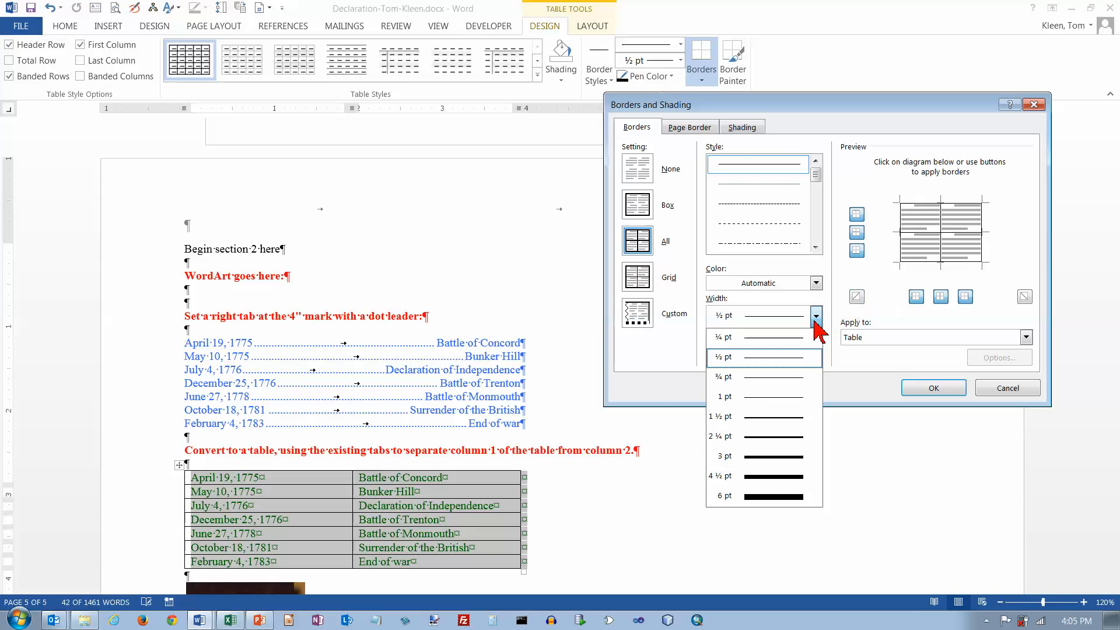
{"action": "left_click", "coordinate": [794, 459]}
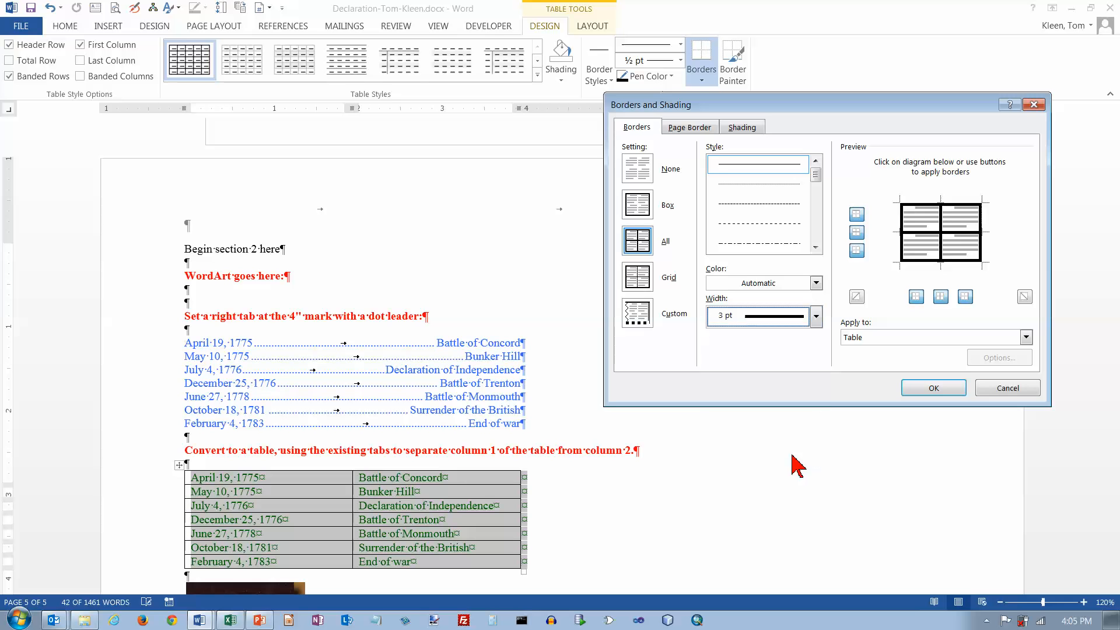
{"action": "left_click", "coordinate": [816, 283]}
{"action": "left_click", "coordinate": [724, 409]}
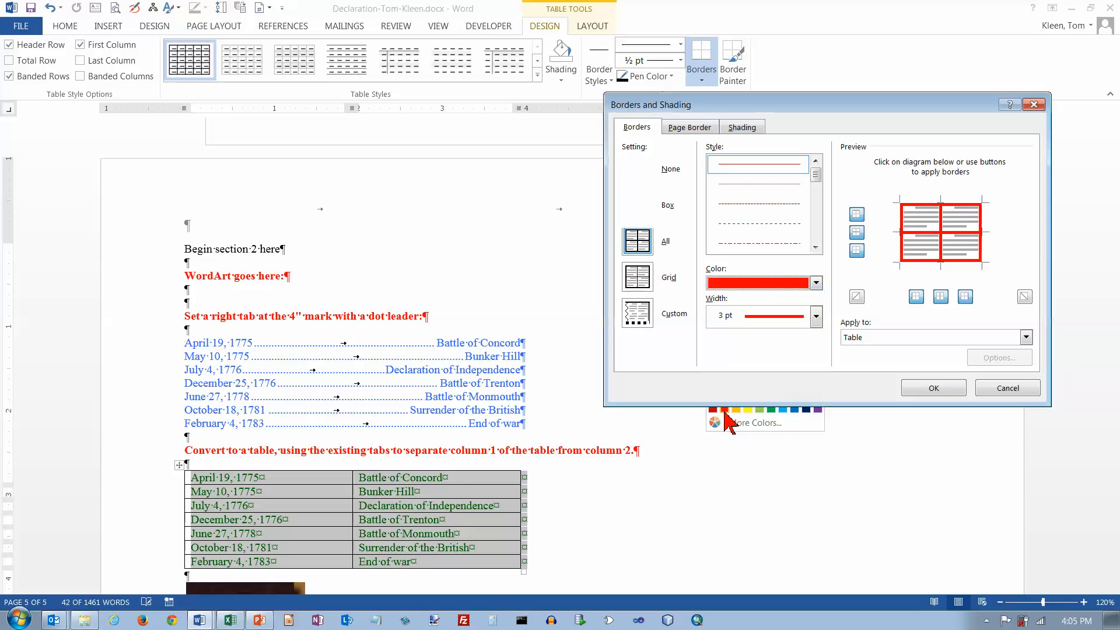
{"action": "left_click", "coordinate": [927, 389]}
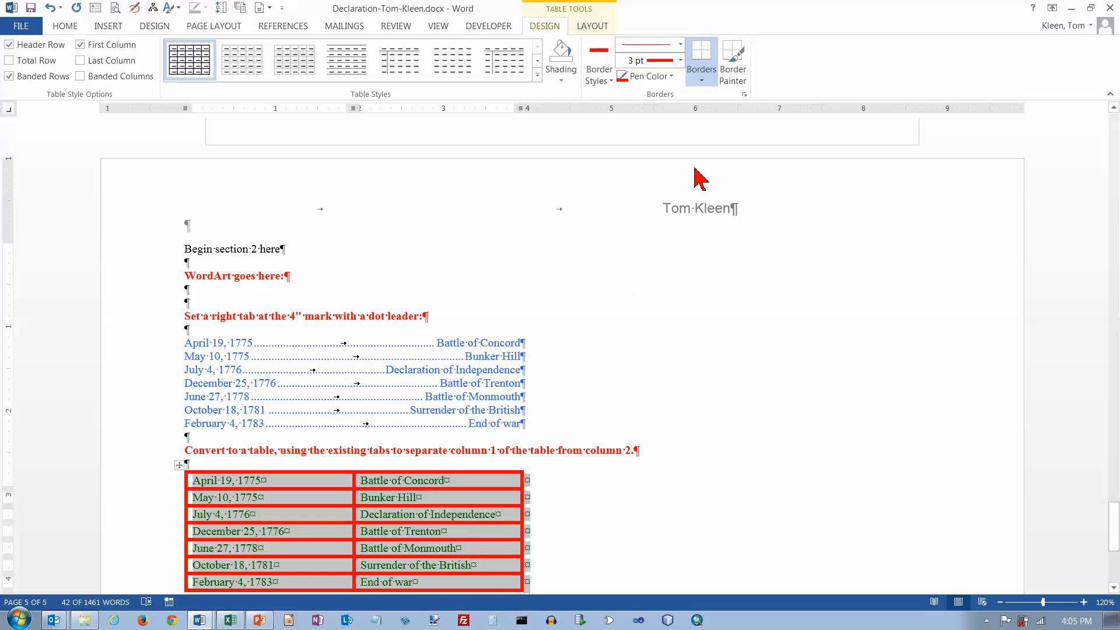
Review the date table's border style, colour, width and preview options in the Borders and Shading dialog
{"action": "left_click", "coordinate": [702, 80]}
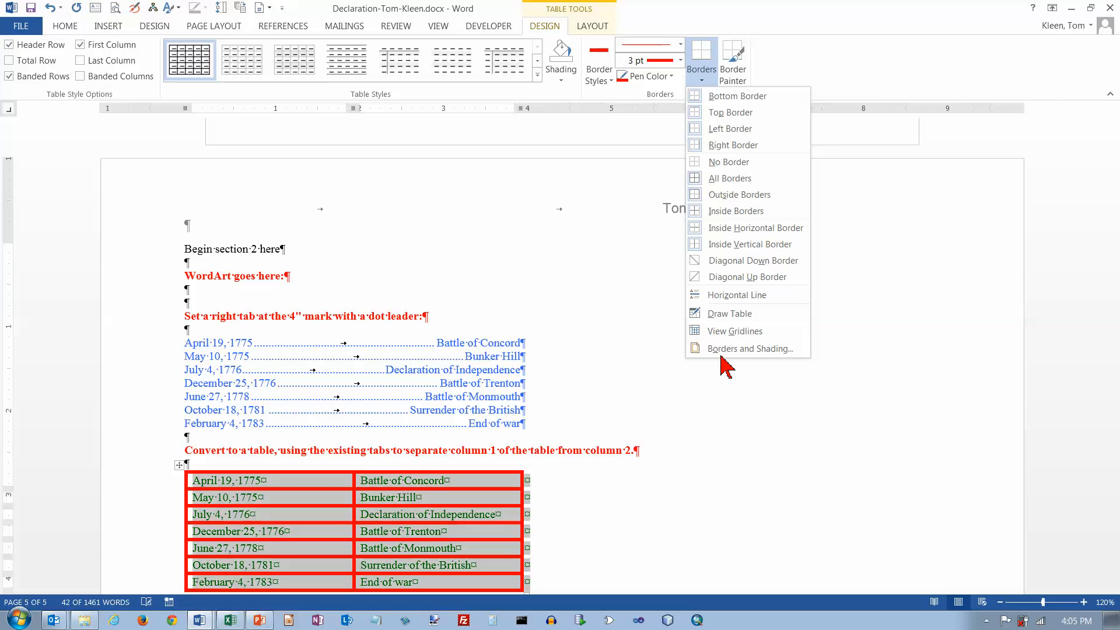
{"action": "left_click", "coordinate": [736, 349]}
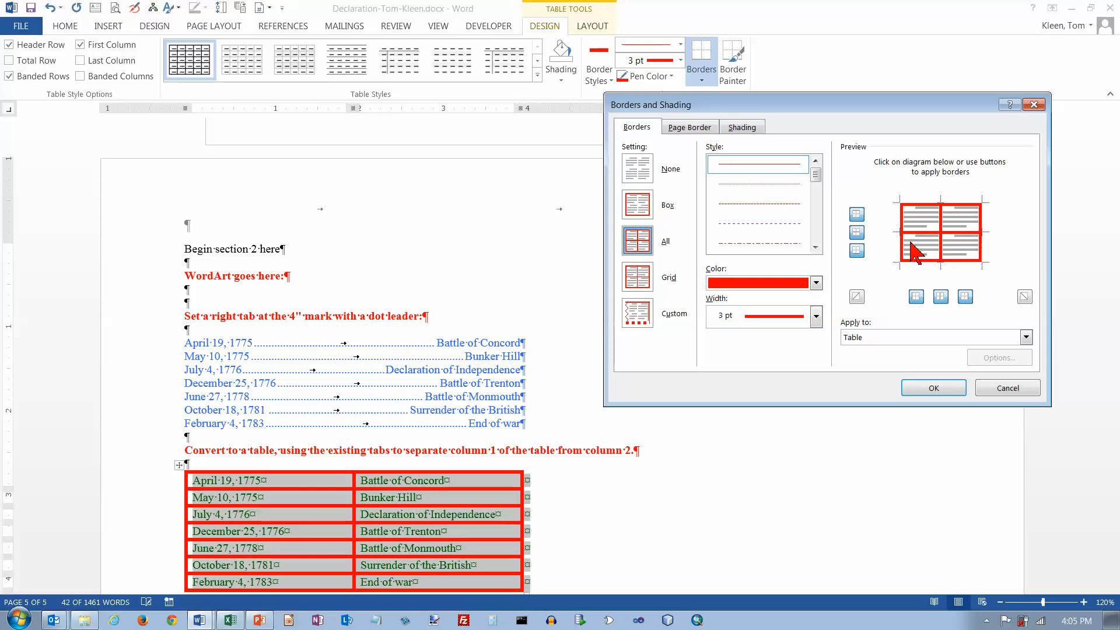
{"action": "left_click", "coordinate": [986, 388]}
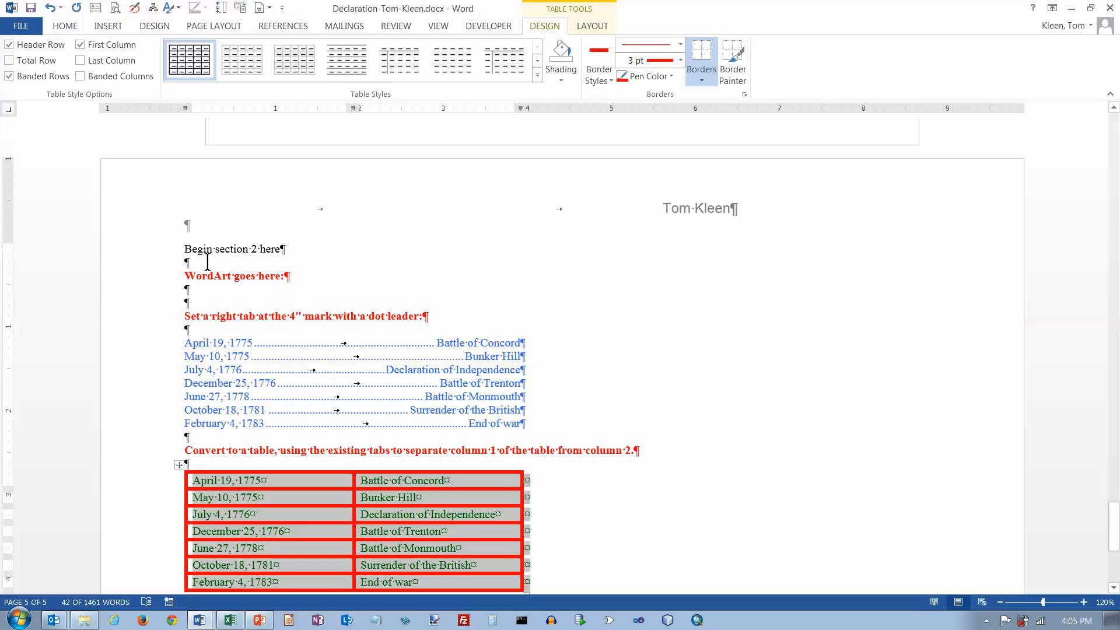
Insert blue reflected WordArt reading "Declaration of Independence" in the blank paragraph below "WordArt goes here:"
{"action": "left_click_drag", "start_coordinate": [188, 279], "coordinate": [276, 276]}
{"action": "left_click", "coordinate": [245, 291]}
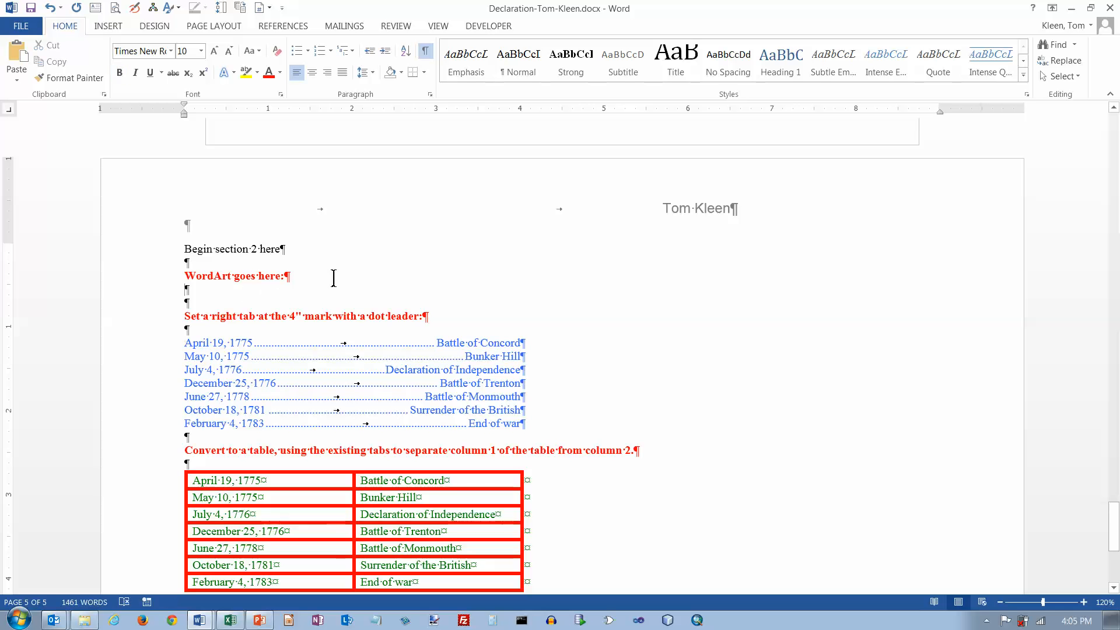
{"action": "left_click", "coordinate": [115, 25]}
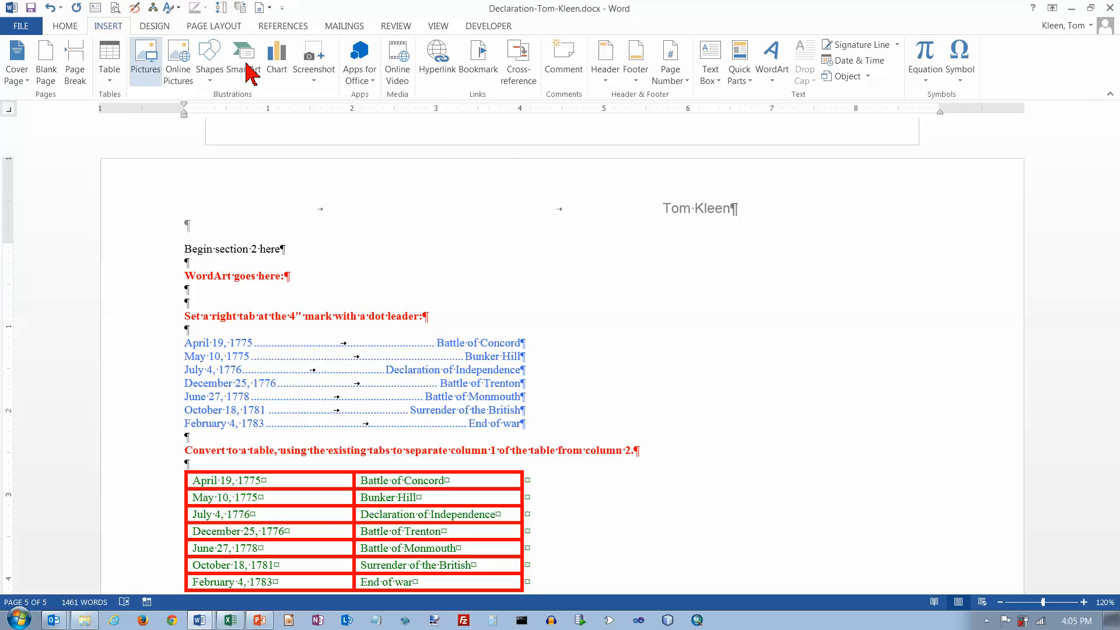
{"action": "left_click", "coordinate": [772, 80]}
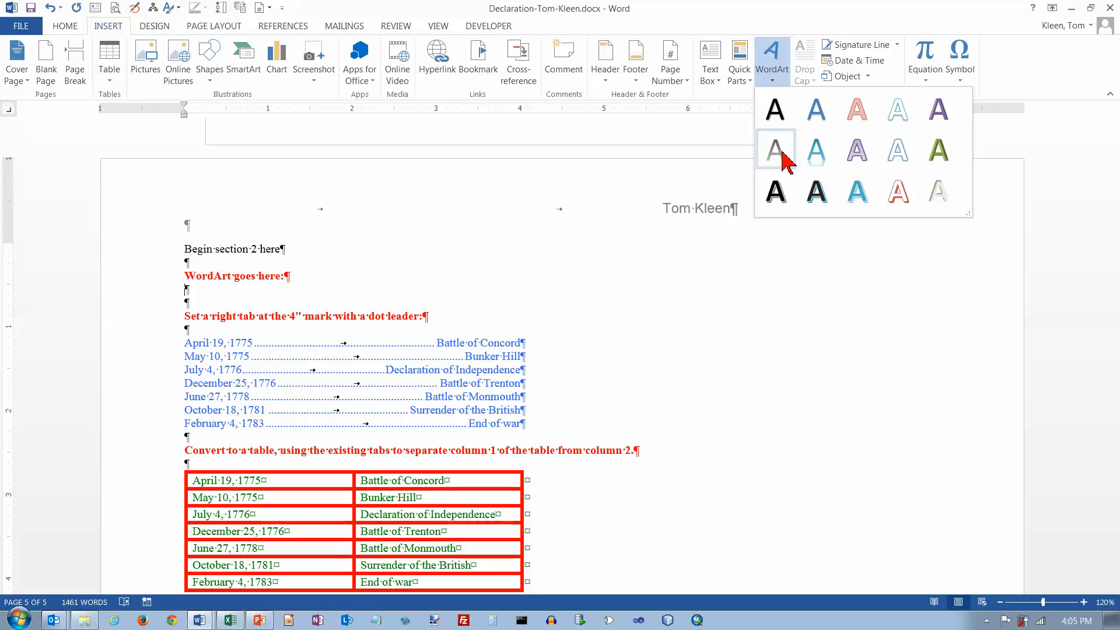
{"action": "left_click", "coordinate": [816, 156]}
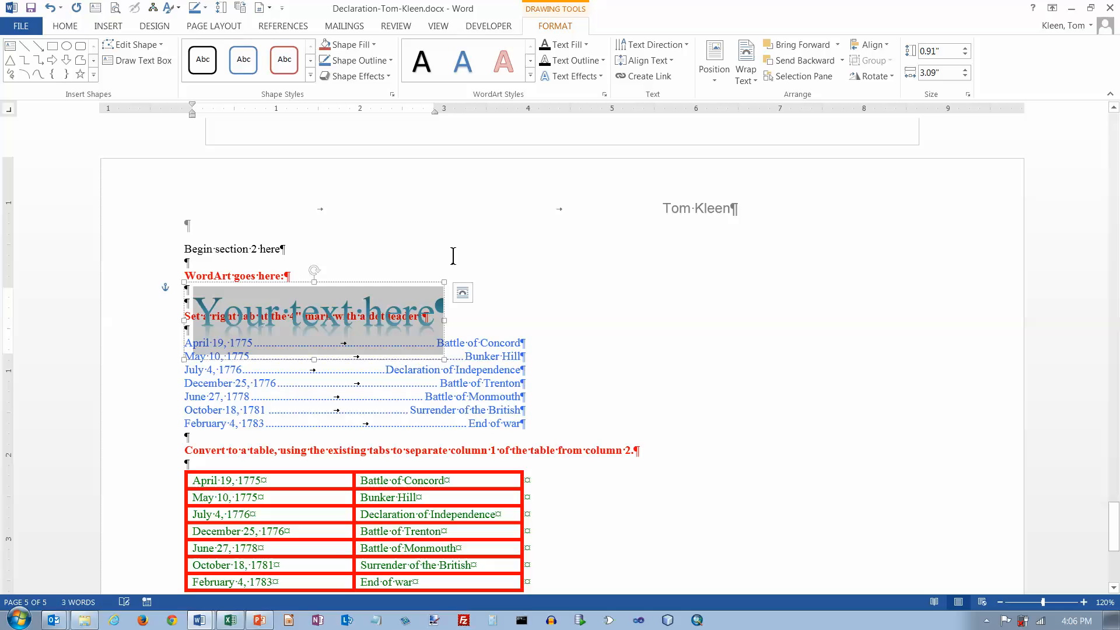
{"action": "type", "text": "Dec"}
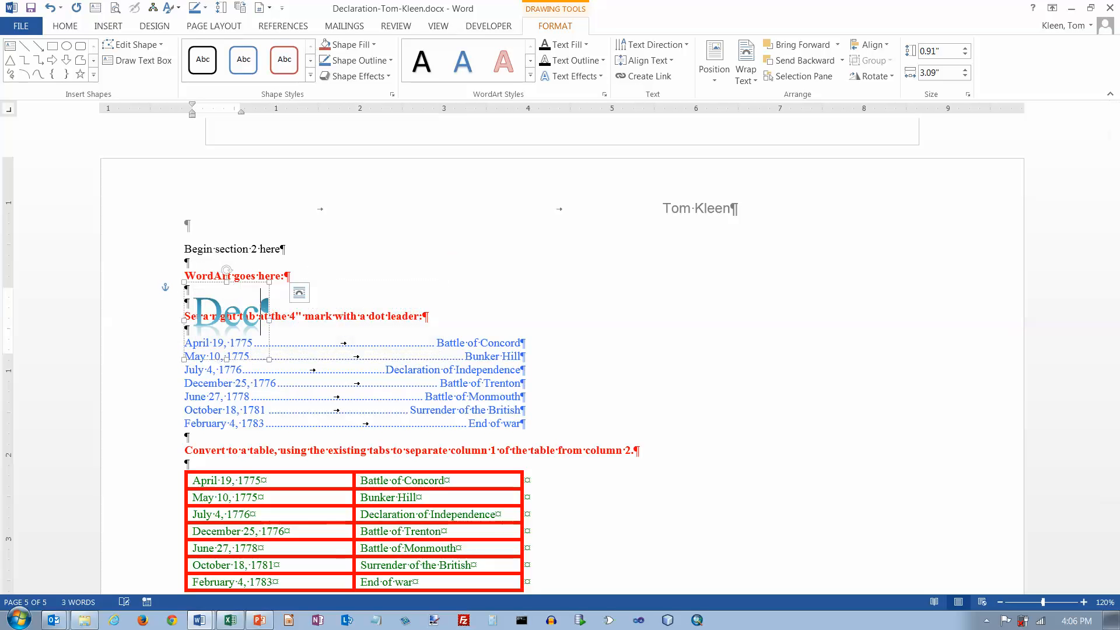
{"action": "type", "text": "laration of I"}
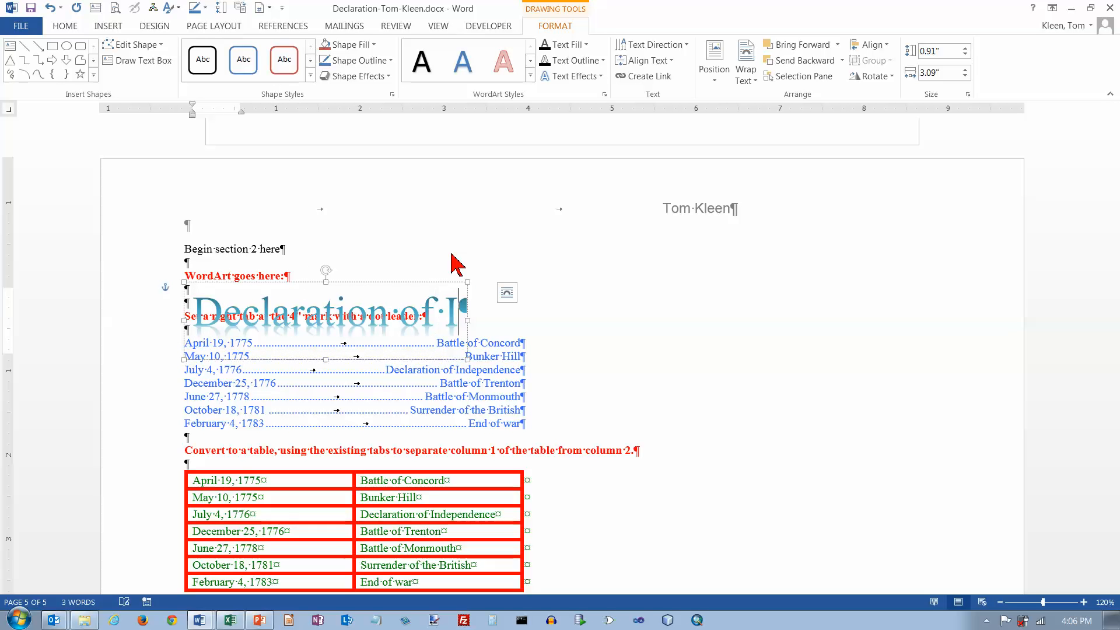
{"action": "type", "text": "ndepend"}
{"action": "key", "text": "BackSpace"}
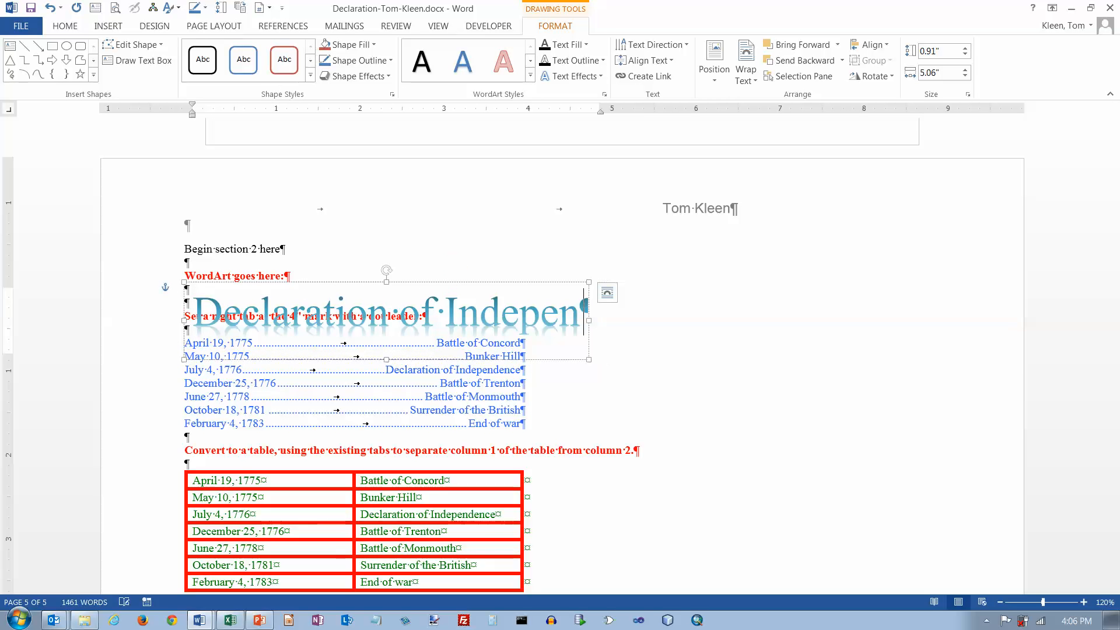
{"action": "type", "text": "dence"}
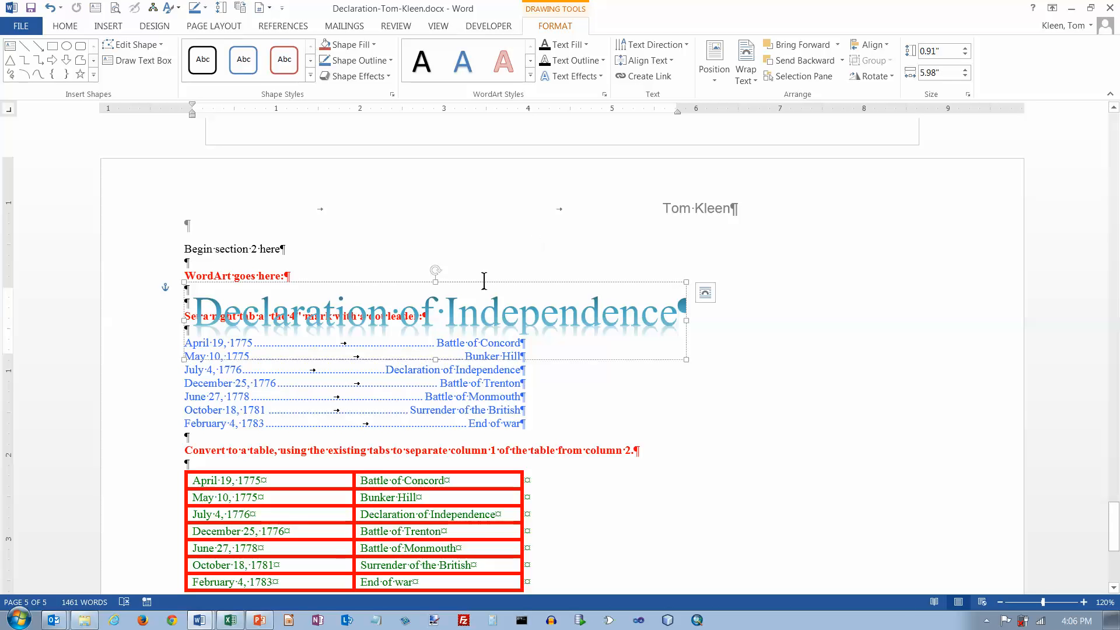
Shift the WordArt about 0.5" to the right and add four blank paragraphs above the "Set a right tab" heading
{"action": "left_click", "coordinate": [197, 288]}
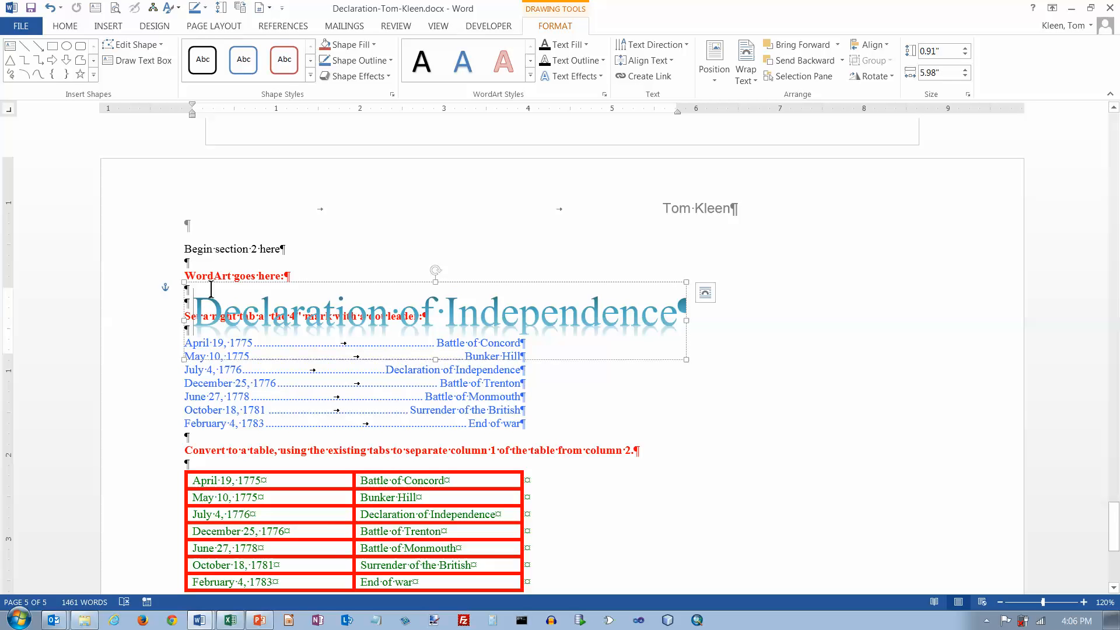
{"action": "left_click", "coordinate": [185, 292]}
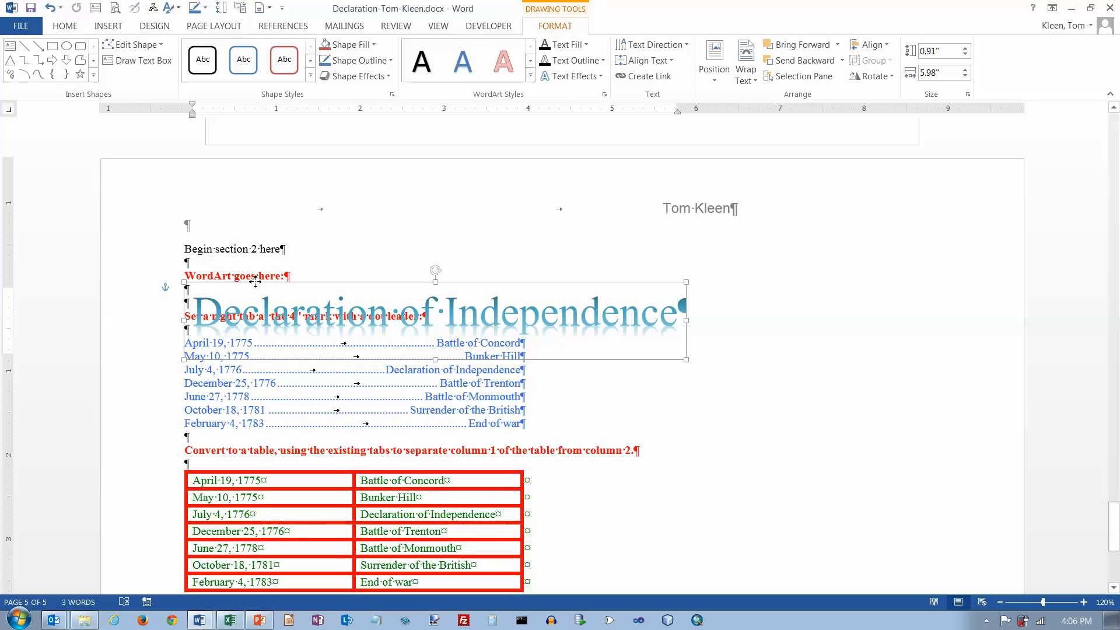
{"action": "left_click_drag", "start_coordinate": [242, 287], "coordinate": [285, 287]}
{"action": "left_click", "coordinate": [178, 300]}
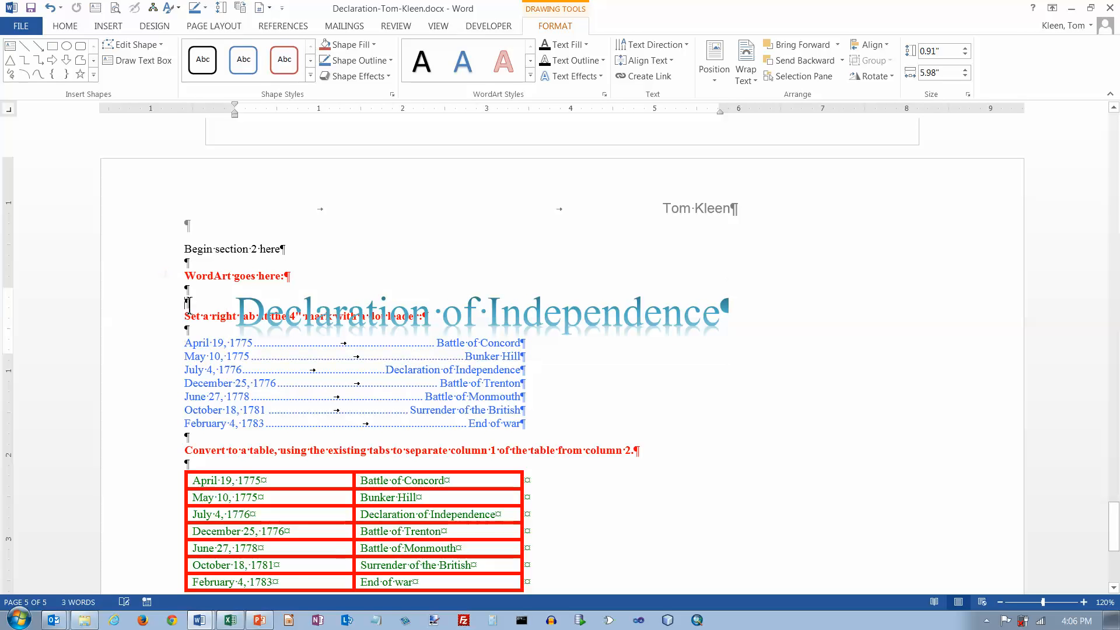
{"action": "key", "text": "Return"}
{"action": "key", "text": "Return"}
{"action": "key", "text": "Return"}
{"action": "key", "text": "Return"}
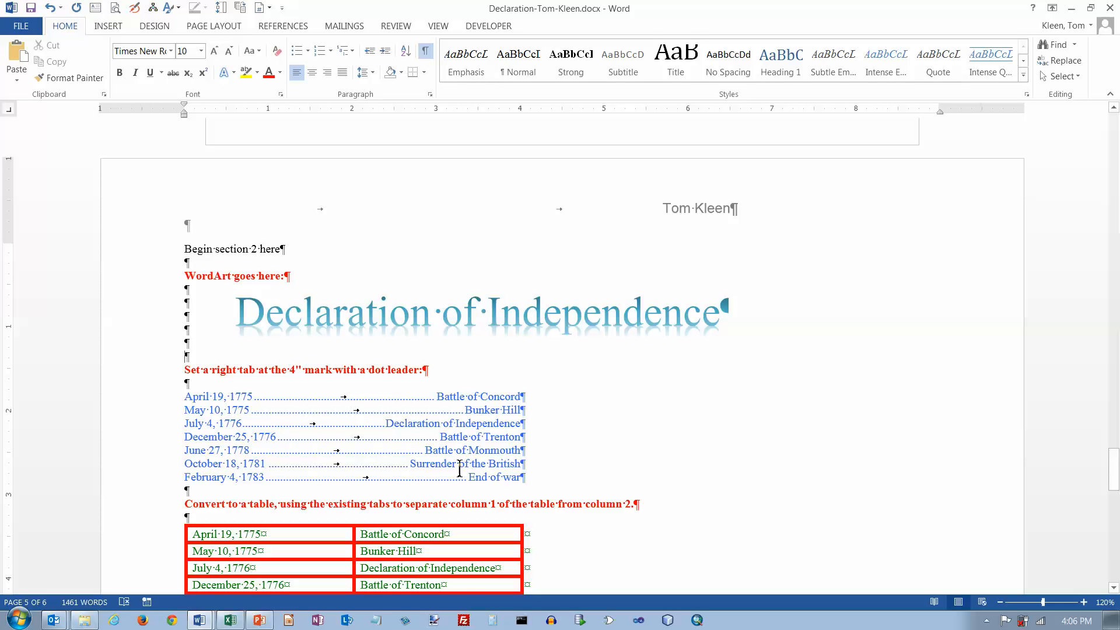
Insert a Simple Text Box beside the portrait on the last page, clear its placeholder text and move the portrait into it
{"action": "scroll", "coordinate": [459, 467], "scroll_direction": "down", "scroll_amount": 10}
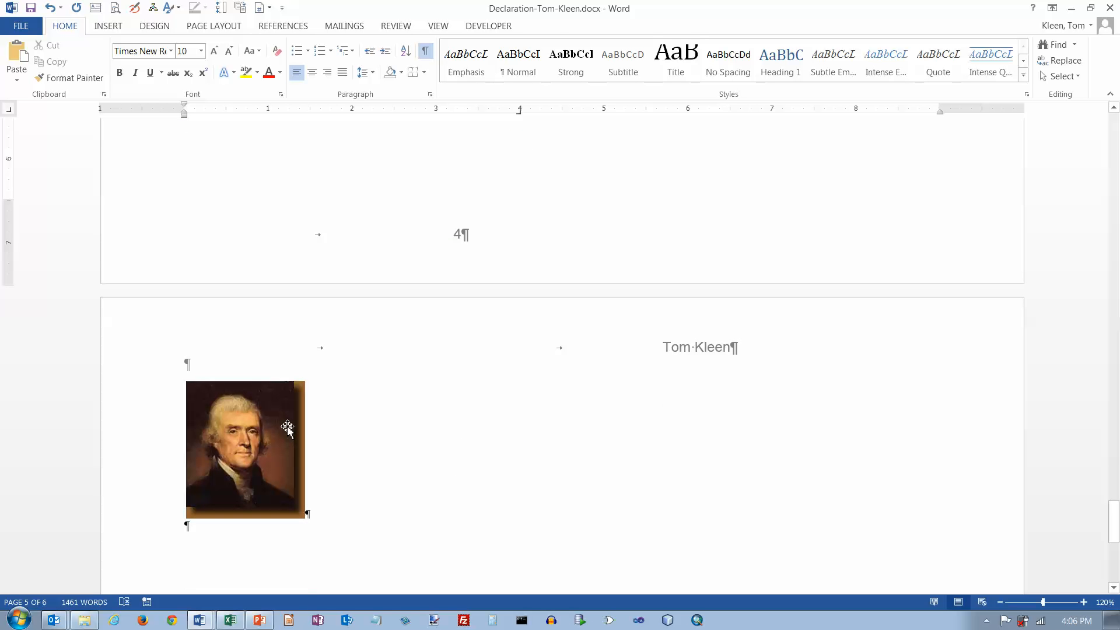
{"action": "left_click", "coordinate": [259, 442]}
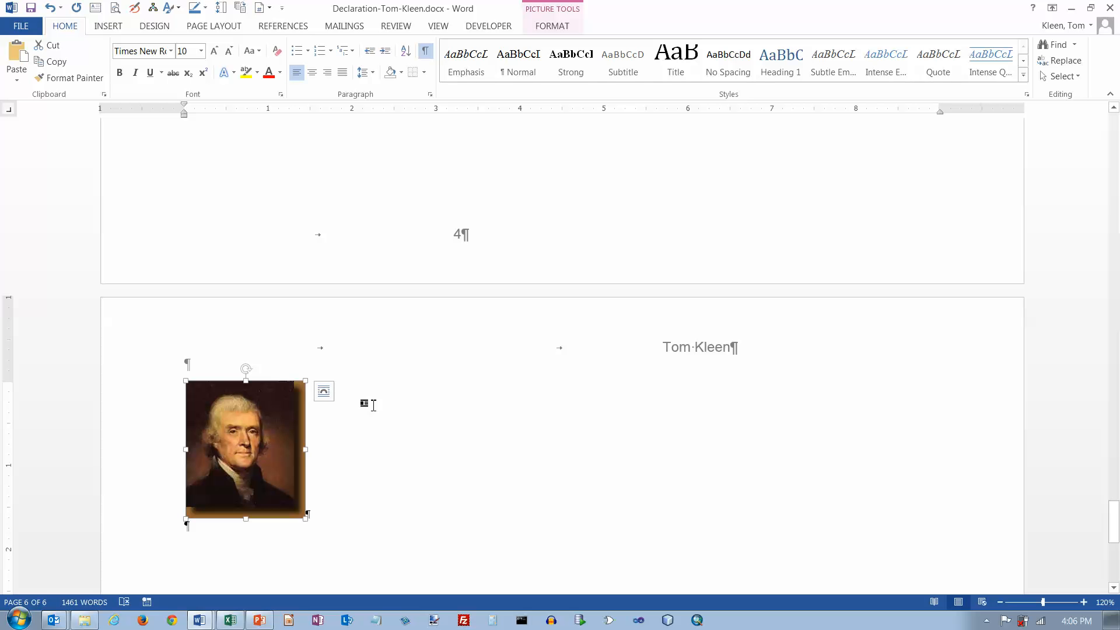
{"action": "left_click", "coordinate": [109, 26]}
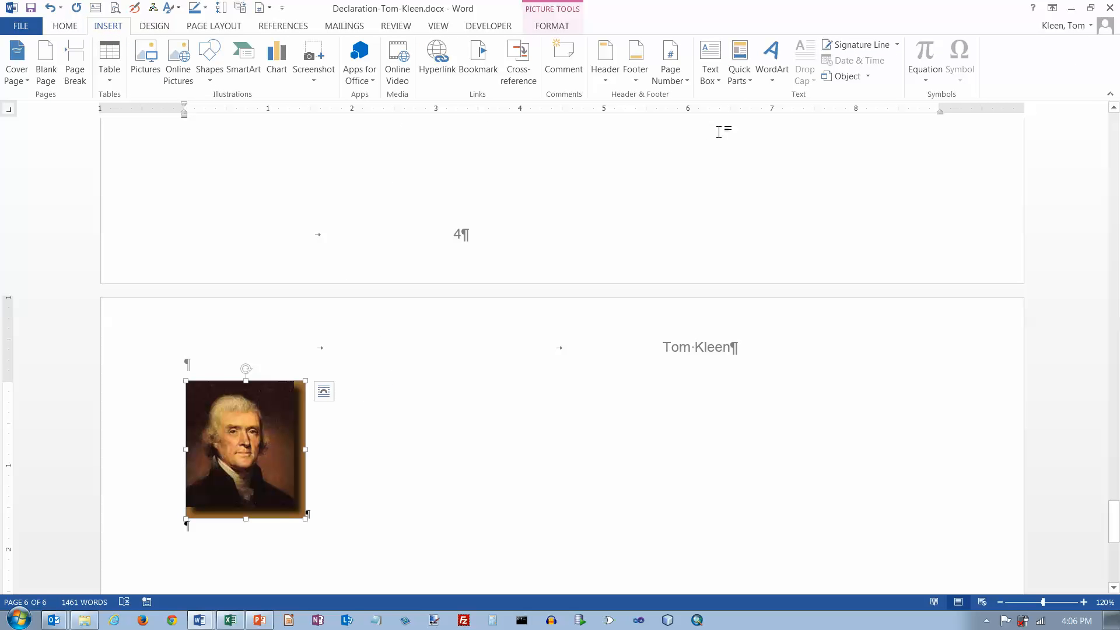
{"action": "left_click", "coordinate": [721, 85]}
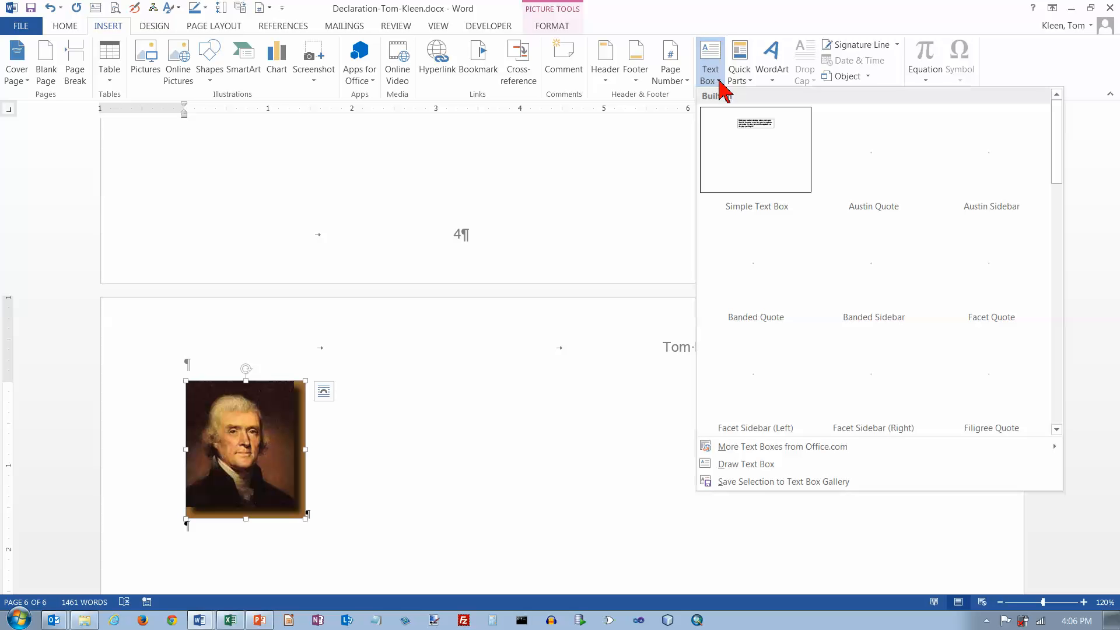
{"action": "left_click", "coordinate": [741, 167]}
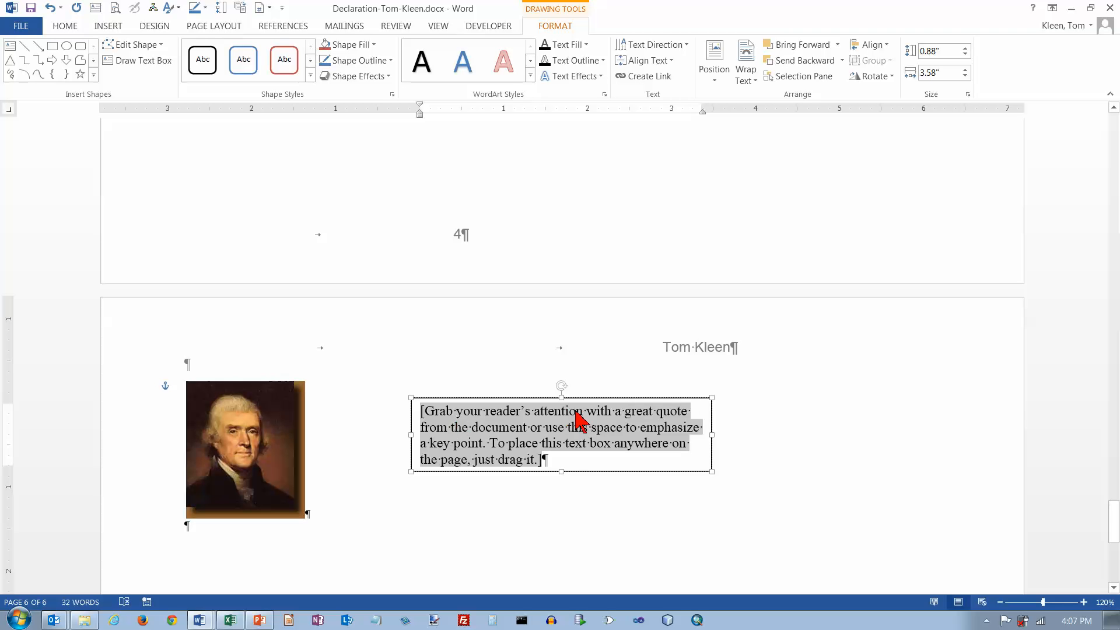
{"action": "key", "text": "Delete"}
{"action": "left_click_drag", "start_coordinate": [273, 402], "coordinate": [425, 410]}
{"action": "left_click", "coordinate": [614, 440]}
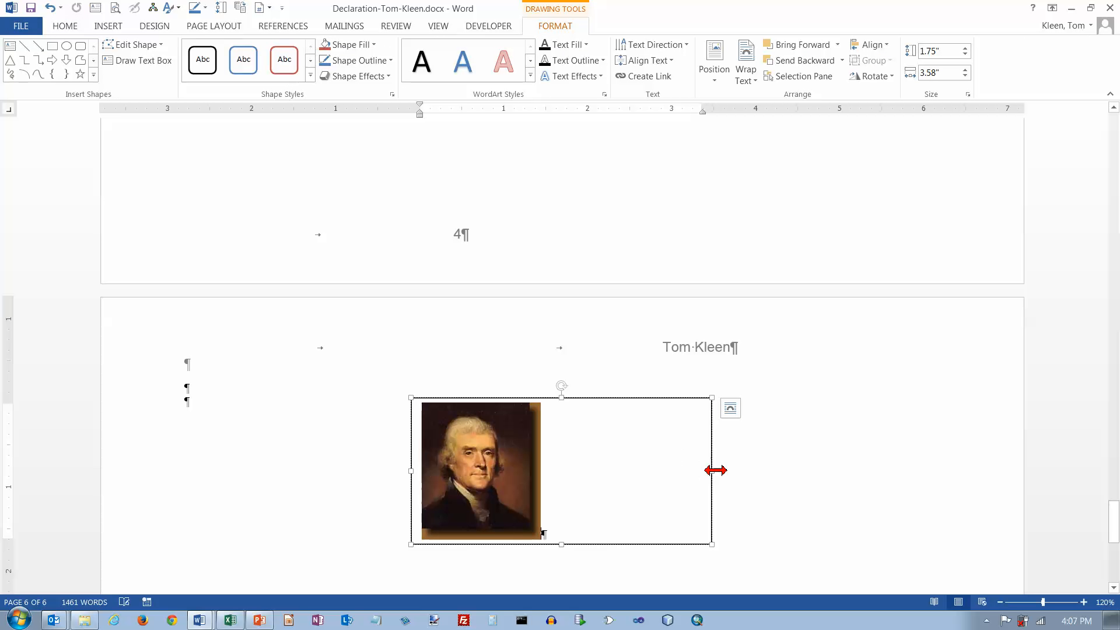
Narrow the text box around the portrait to about 1.54" wide
{"action": "left_click_drag", "start_coordinate": [713, 471], "coordinate": [550, 474]}
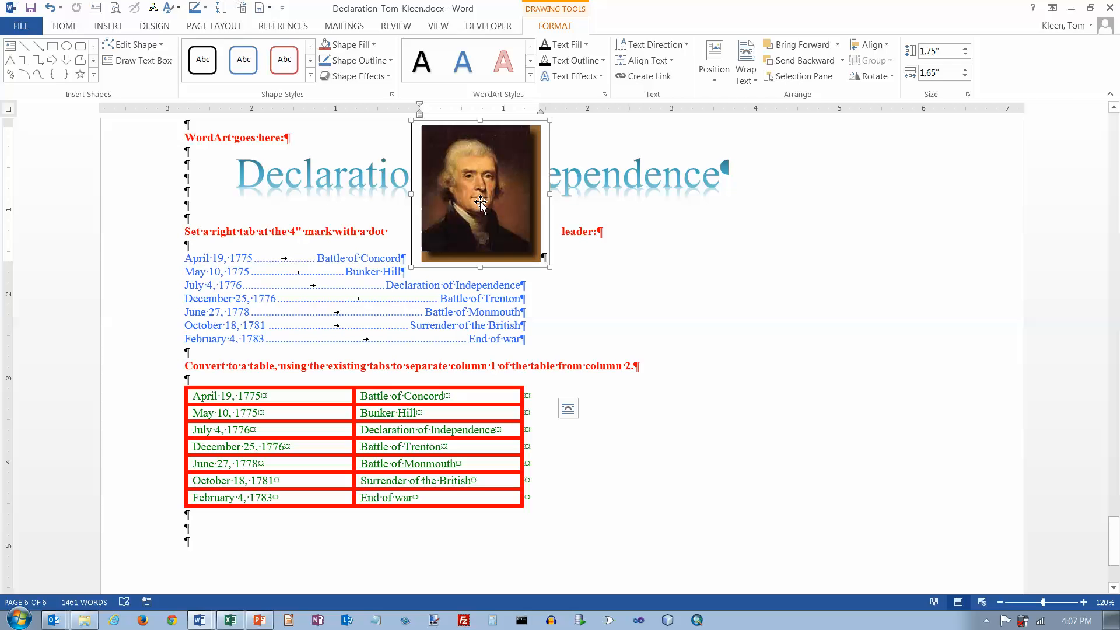
{"action": "left_click", "coordinate": [482, 218]}
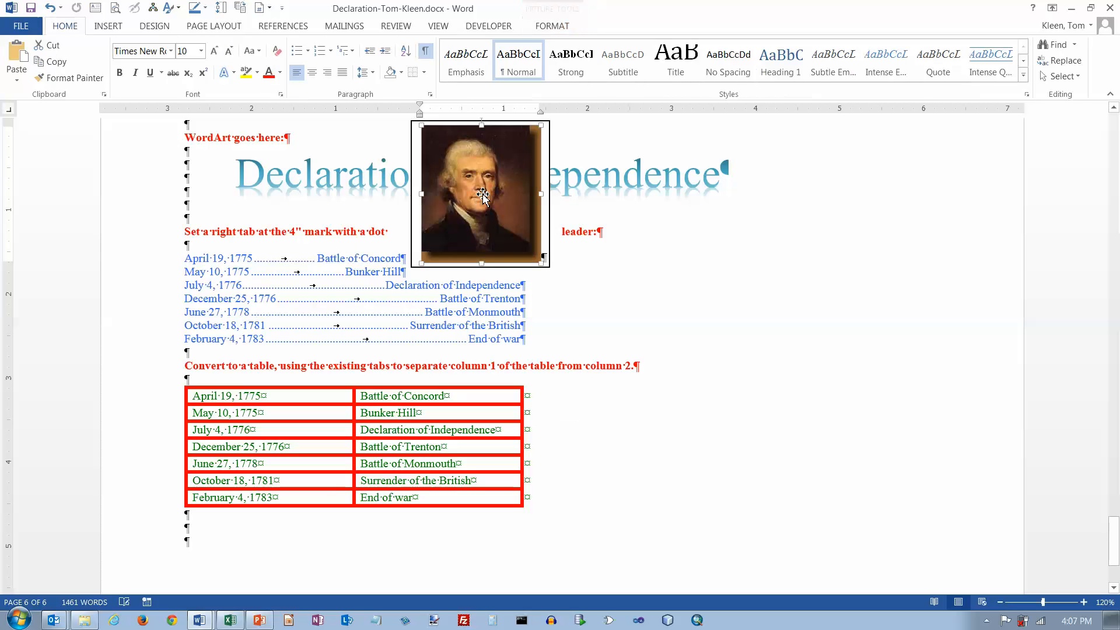
{"action": "left_click", "coordinate": [551, 199]}
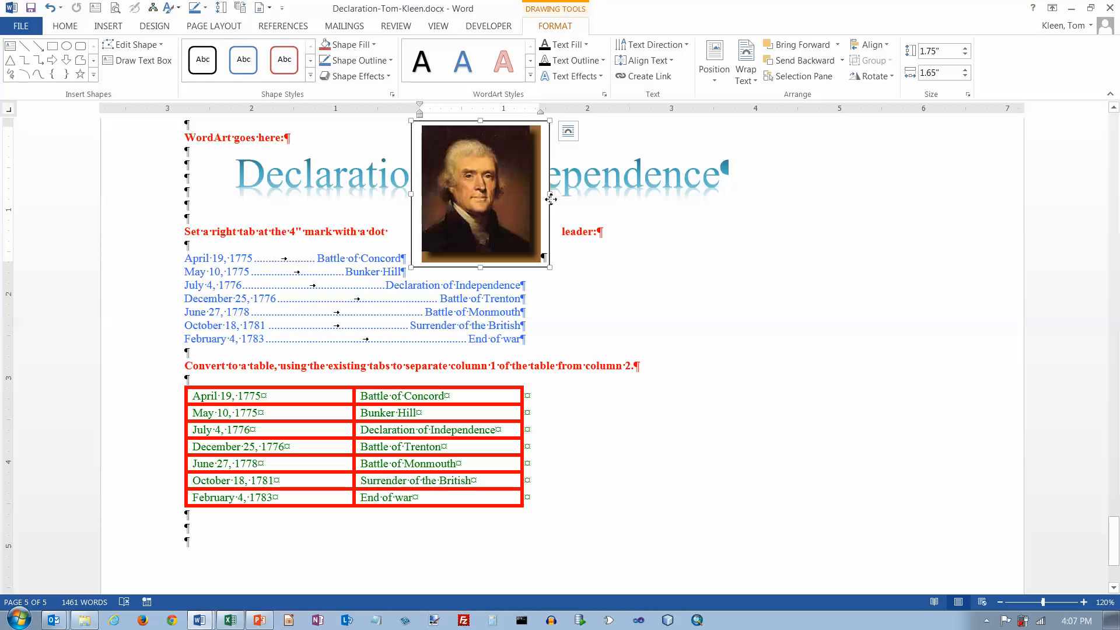
{"action": "left_click_drag", "start_coordinate": [550, 197], "coordinate": [542, 197]}
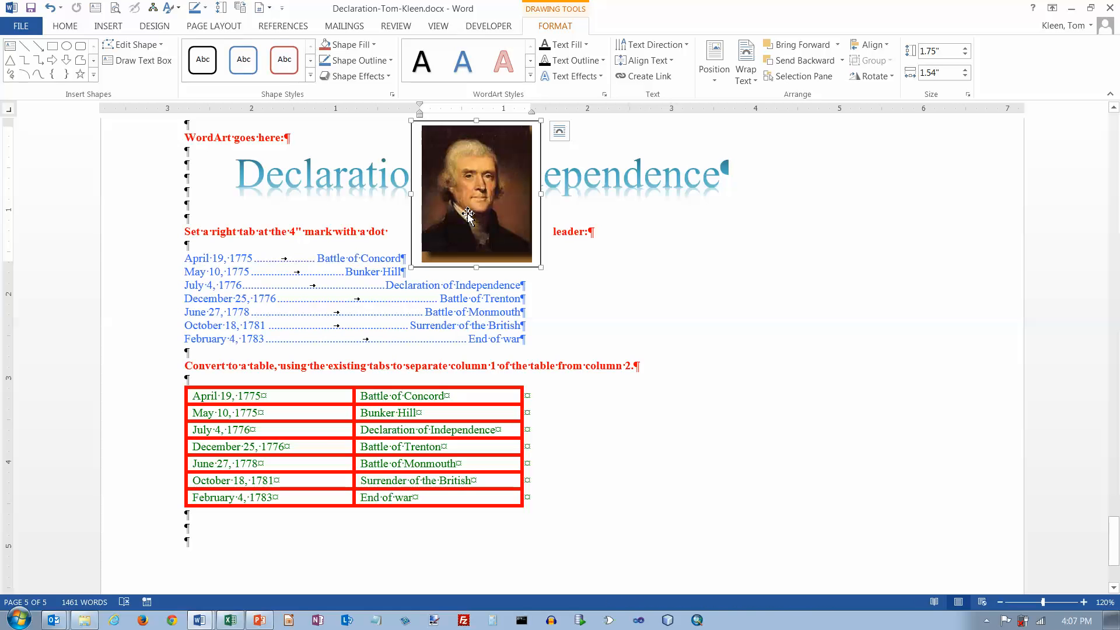
Move the portrait out of the text box to the last blank paragraph below the date table
{"action": "left_click_drag", "start_coordinate": [467, 215], "coordinate": [343, 413]}
{"action": "left_click_drag", "start_coordinate": [263, 502], "coordinate": [211, 541]}
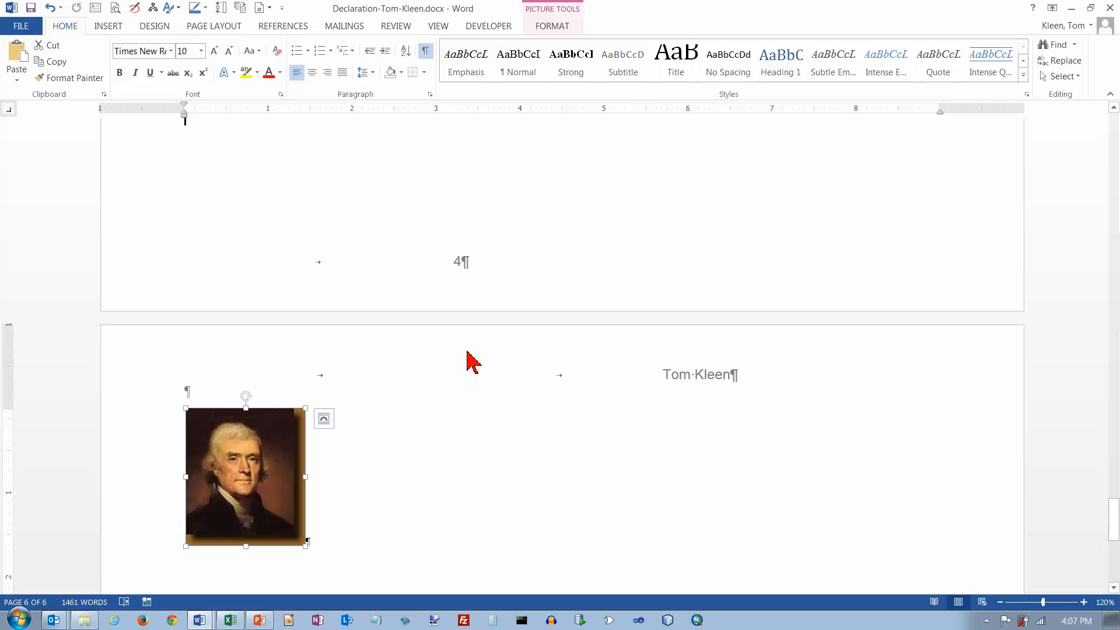
Insert a column break in the blank paragraph above the "Convert to a table" heading
{"action": "scroll", "coordinate": [382, 309], "scroll_direction": "up", "scroll_amount": 5}
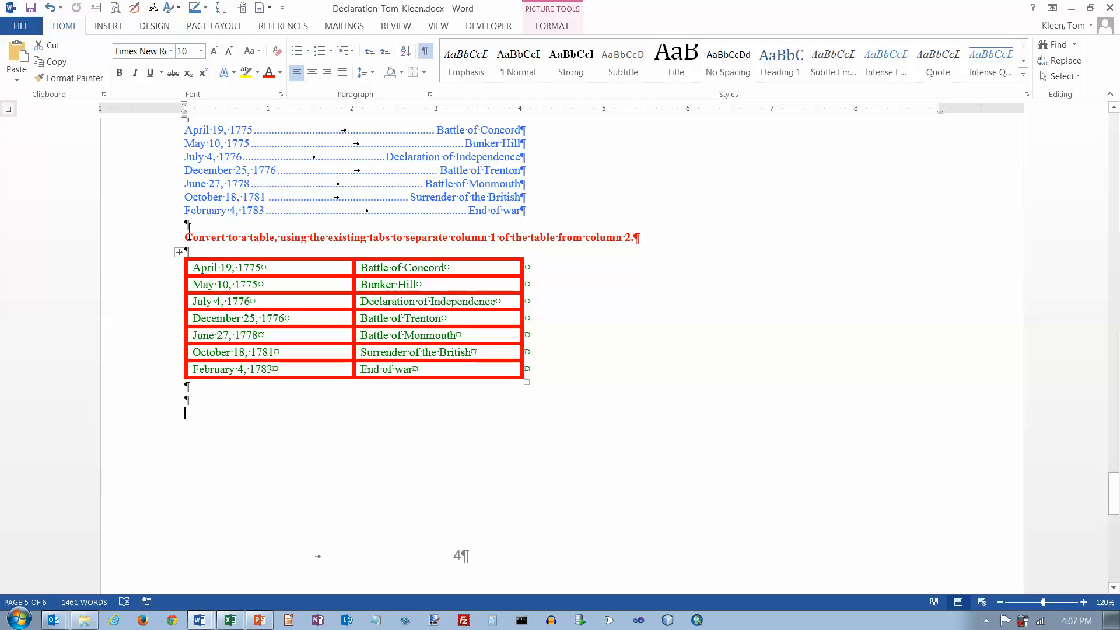
{"action": "left_click", "coordinate": [189, 229]}
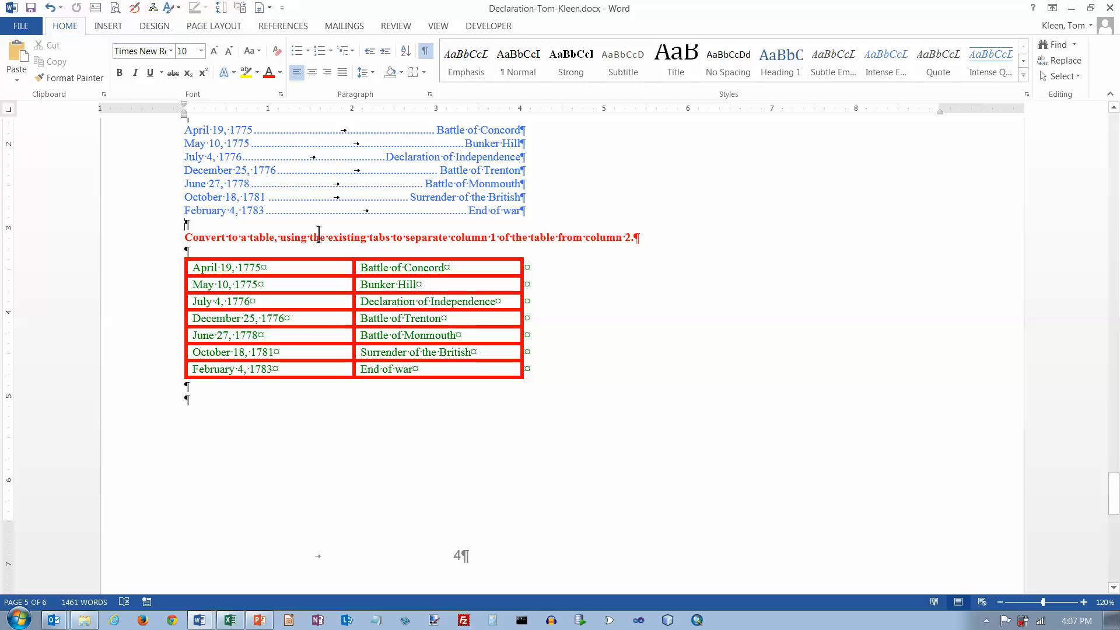
{"action": "left_click", "coordinate": [111, 28]}
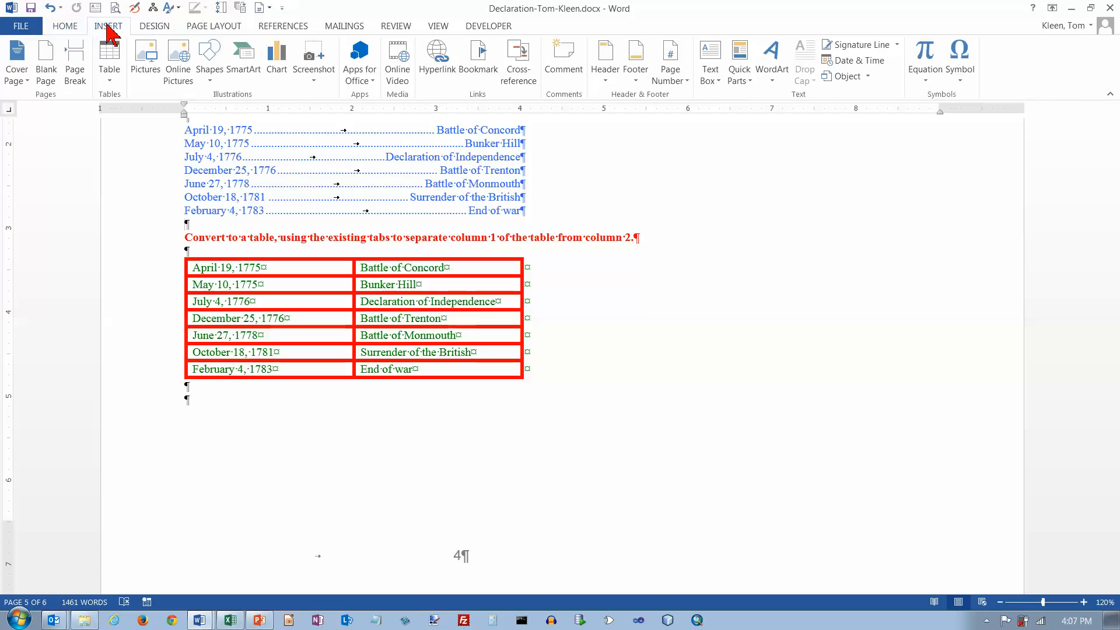
{"action": "left_click", "coordinate": [198, 29]}
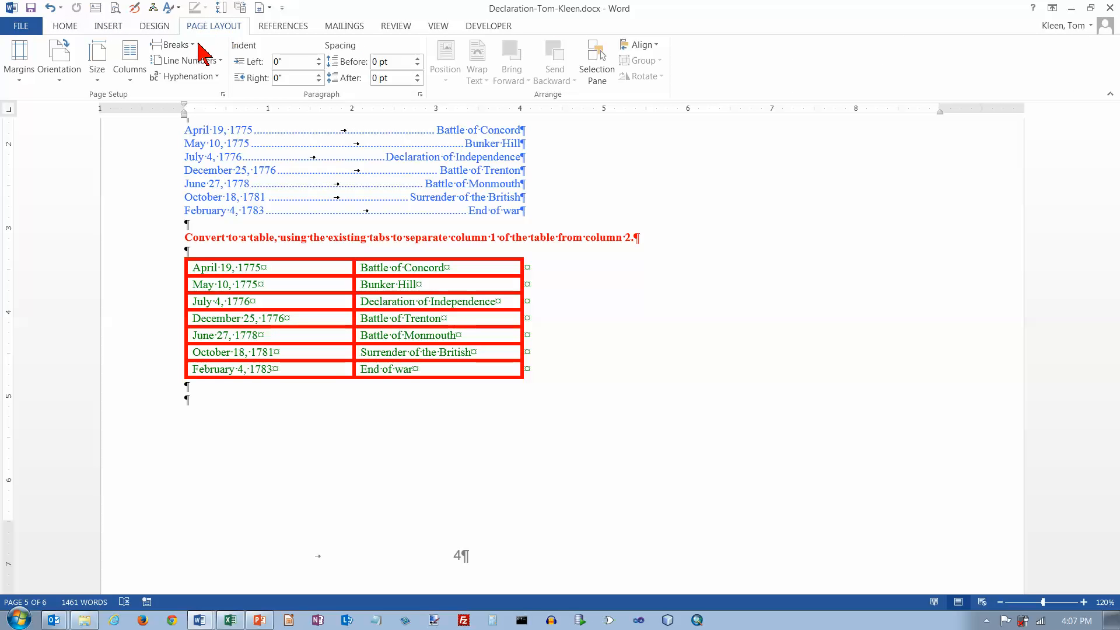
{"action": "left_click", "coordinate": [175, 45]}
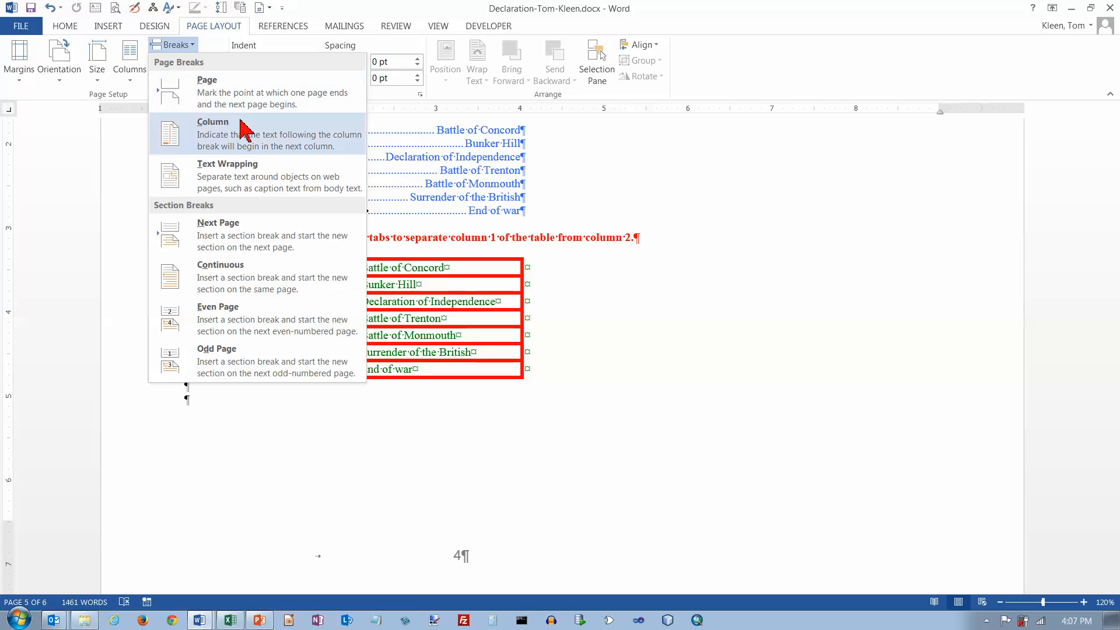
{"action": "left_click", "coordinate": [242, 141]}
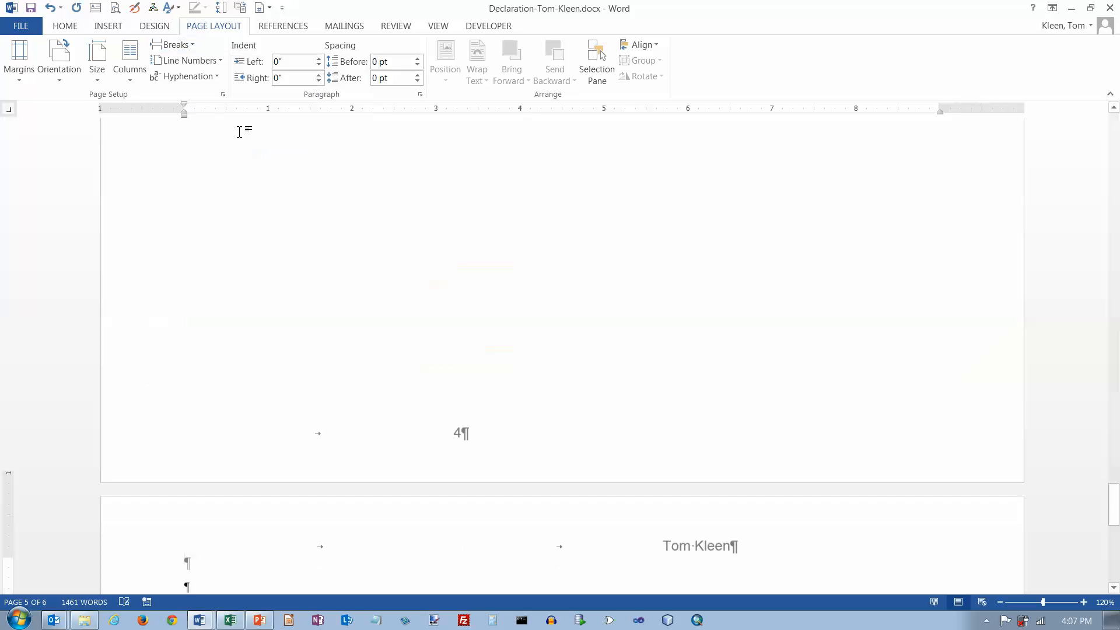
Lay out section 2 in two columns
{"action": "scroll", "coordinate": [533, 267], "scroll_direction": "up", "scroll_amount": 10}
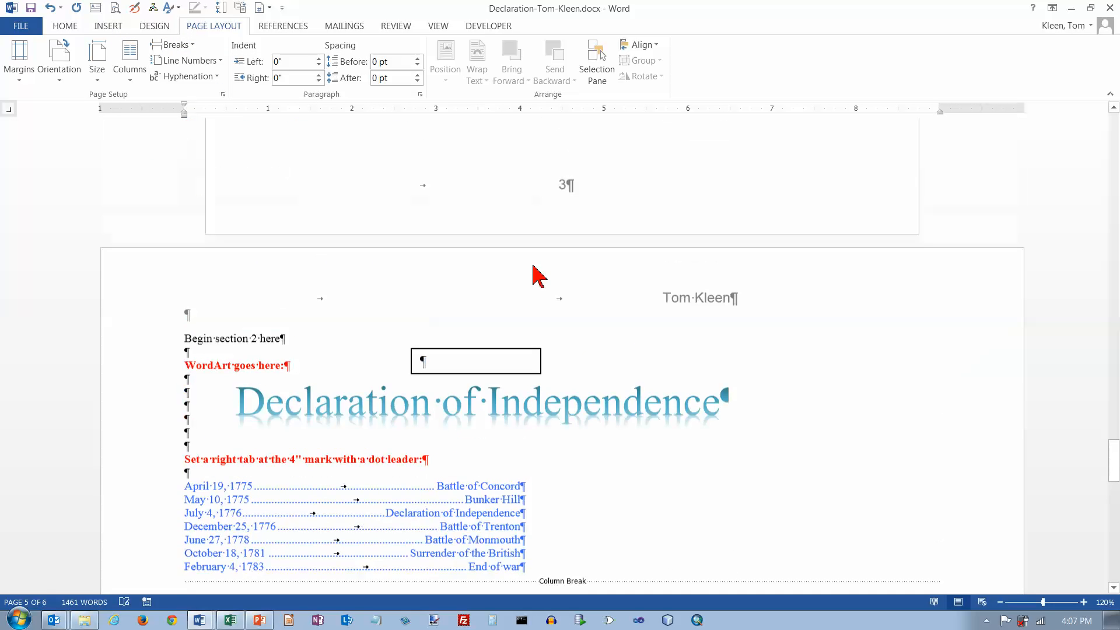
{"action": "scroll", "coordinate": [533, 275], "scroll_direction": "down", "scroll_amount": 3}
{"action": "scroll", "coordinate": [534, 268], "scroll_direction": "down", "scroll_amount": 4}
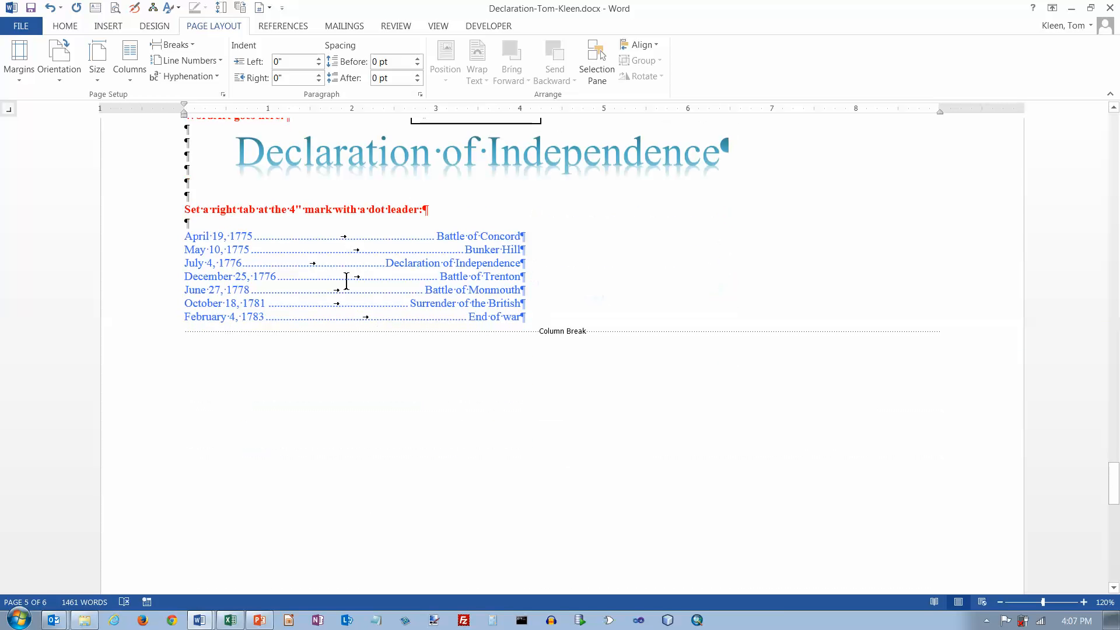
{"action": "left_click", "coordinate": [130, 75]}
{"action": "left_click", "coordinate": [159, 139]}
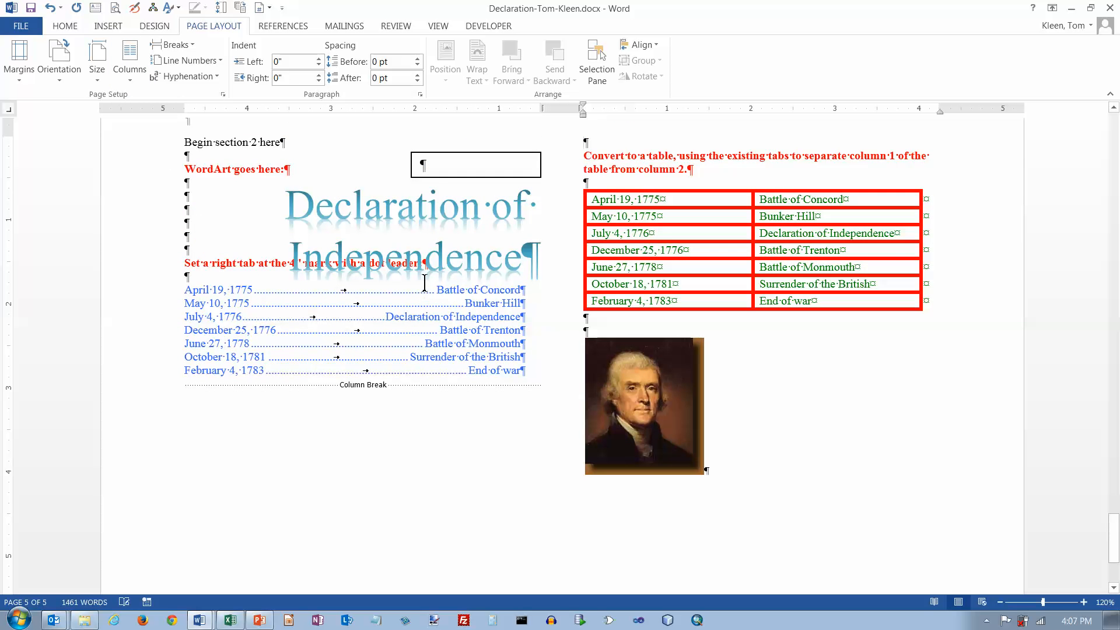
Shift the Declaration of Independence WordArt about 0.5" to the left within the first column
{"action": "scroll", "coordinate": [437, 217], "scroll_direction": "up", "scroll_amount": 4}
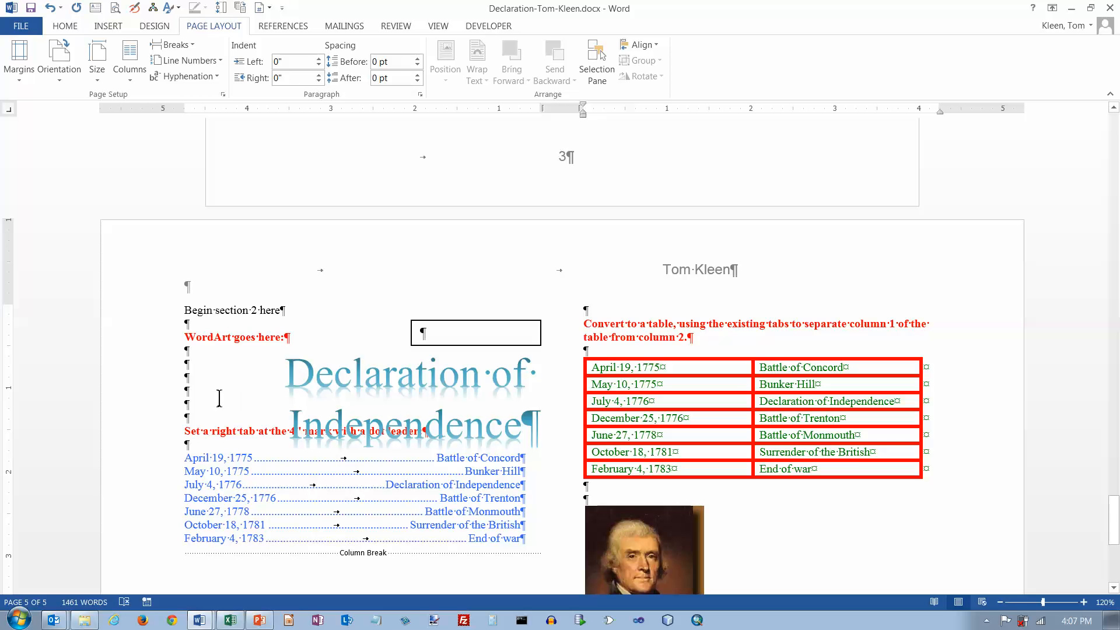
{"action": "left_click", "coordinate": [383, 378]}
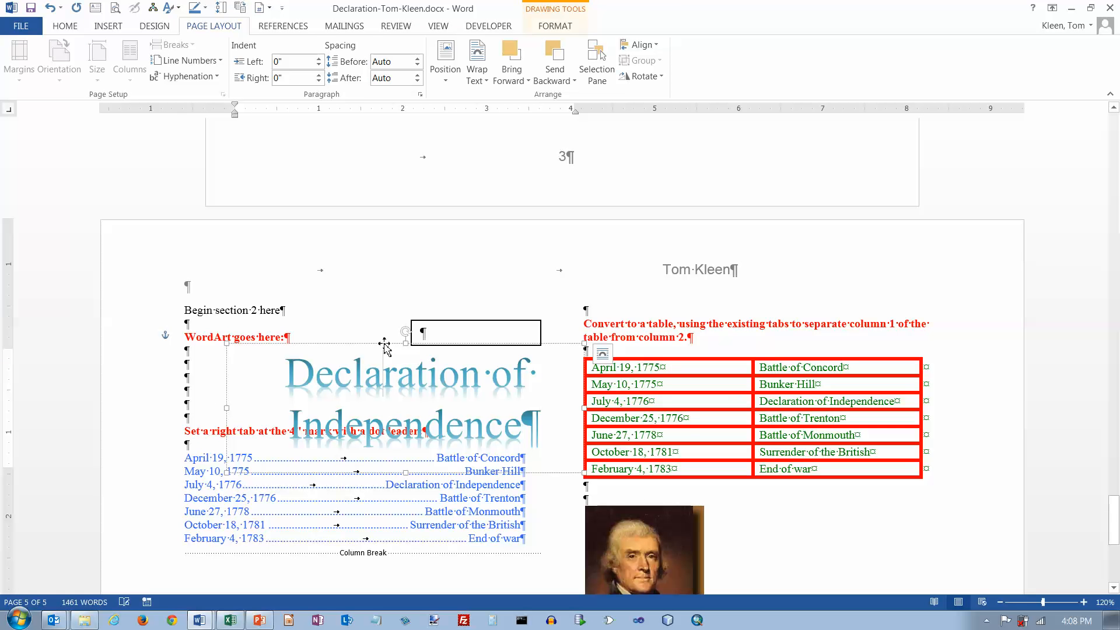
{"action": "left_click_drag", "start_coordinate": [357, 343], "coordinate": [314, 345]}
Insert four blank paragraphs above the "Set a right tab at the 4" mark" heading to clear the WordArt
{"action": "left_click", "coordinate": [188, 430]}
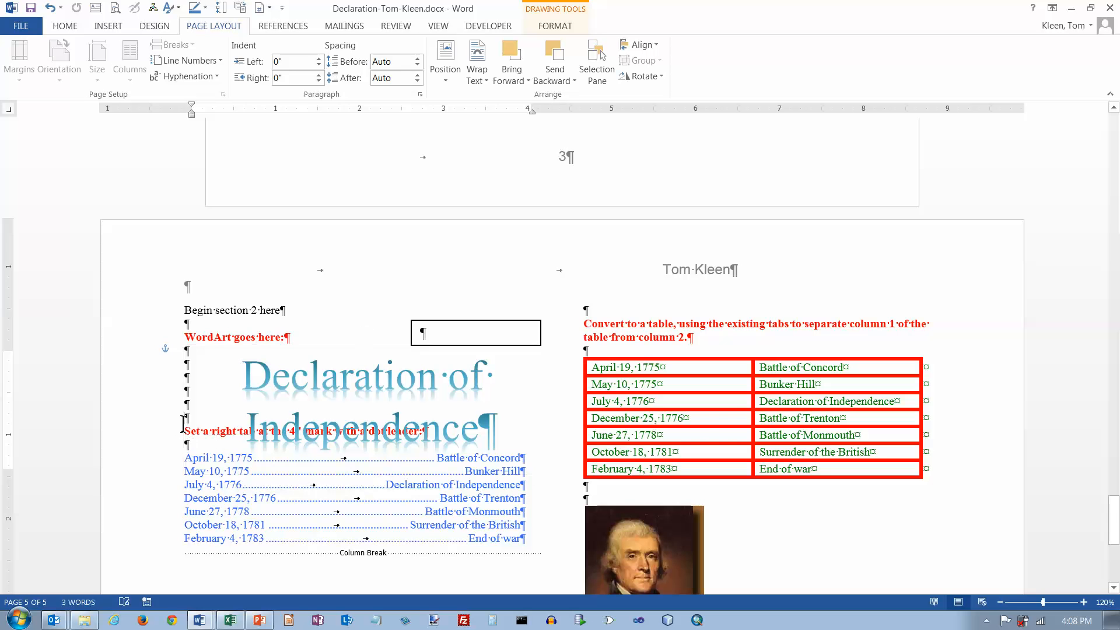
{"action": "key", "text": "Return"}
{"action": "key", "text": "Return"}
{"action": "key", "text": "Return"}
{"action": "key", "text": "Return"}
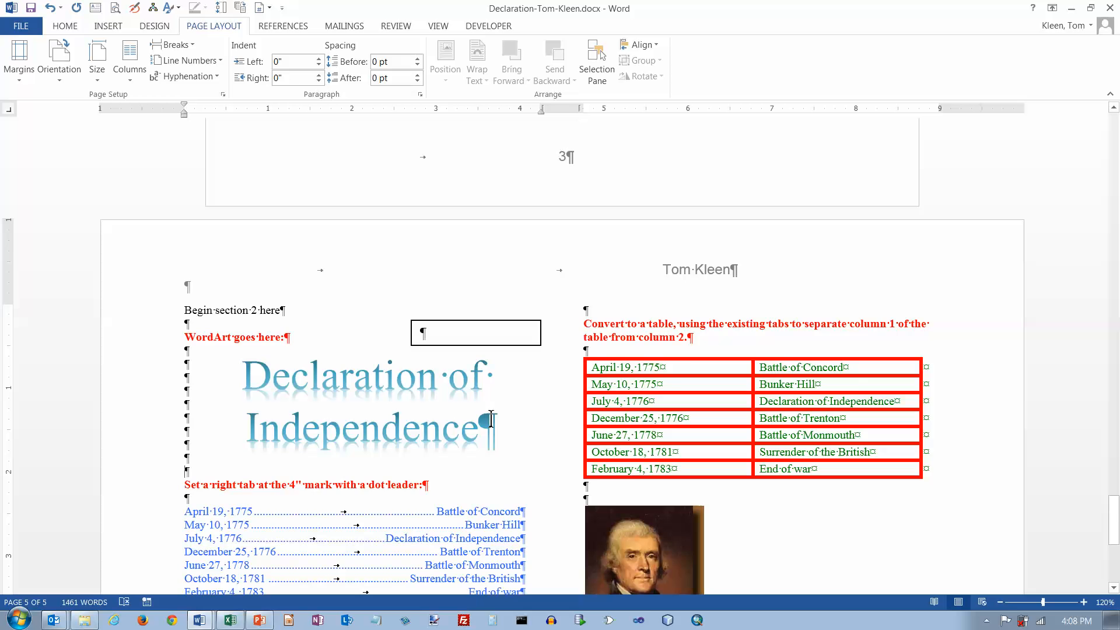
Move the empty text box below the date table, beside the portrait, and stretch its height to about 1.7"
{"action": "scroll", "coordinate": [679, 379], "scroll_direction": "down", "scroll_amount": 3}
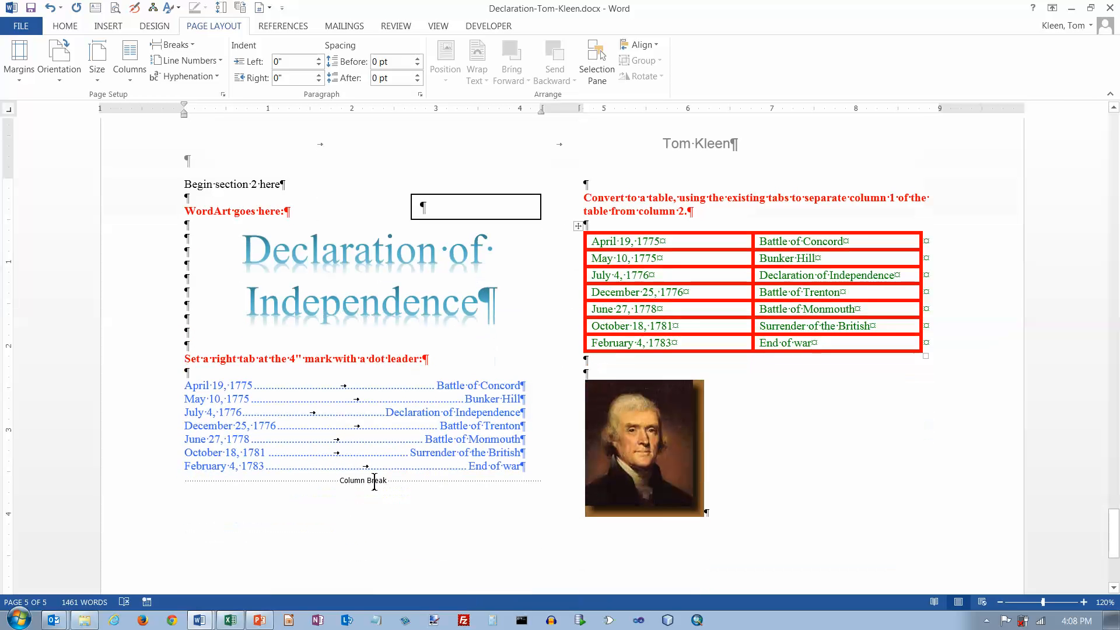
{"action": "scroll", "coordinate": [706, 188], "scroll_direction": "up", "scroll_amount": 2}
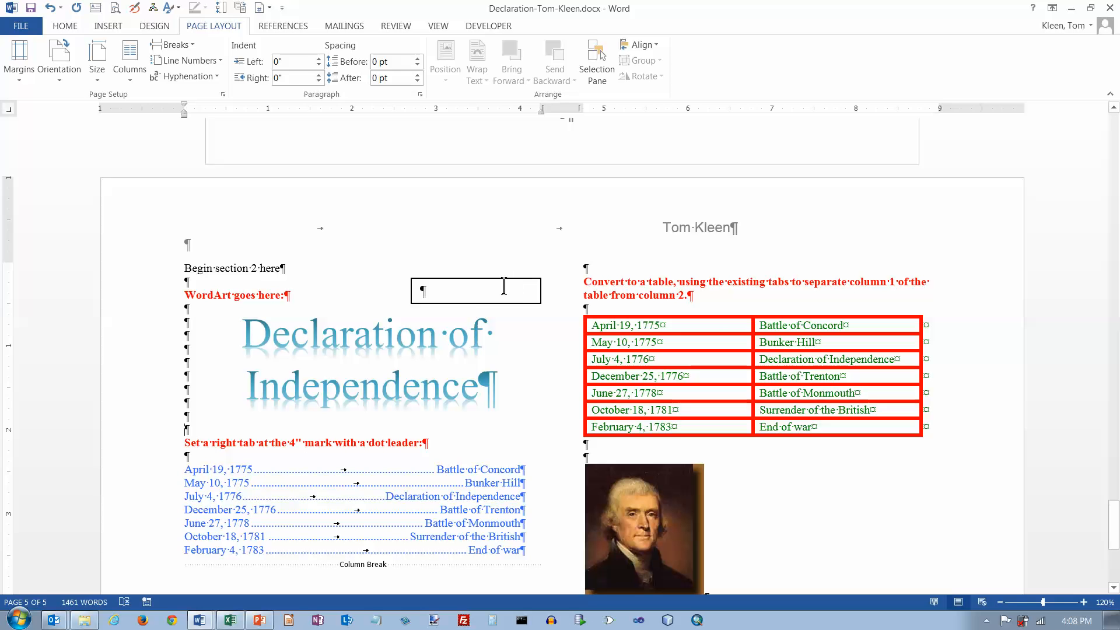
{"action": "left_click", "coordinate": [503, 288]}
{"action": "left_click_drag", "start_coordinate": [503, 288], "coordinate": [844, 464]}
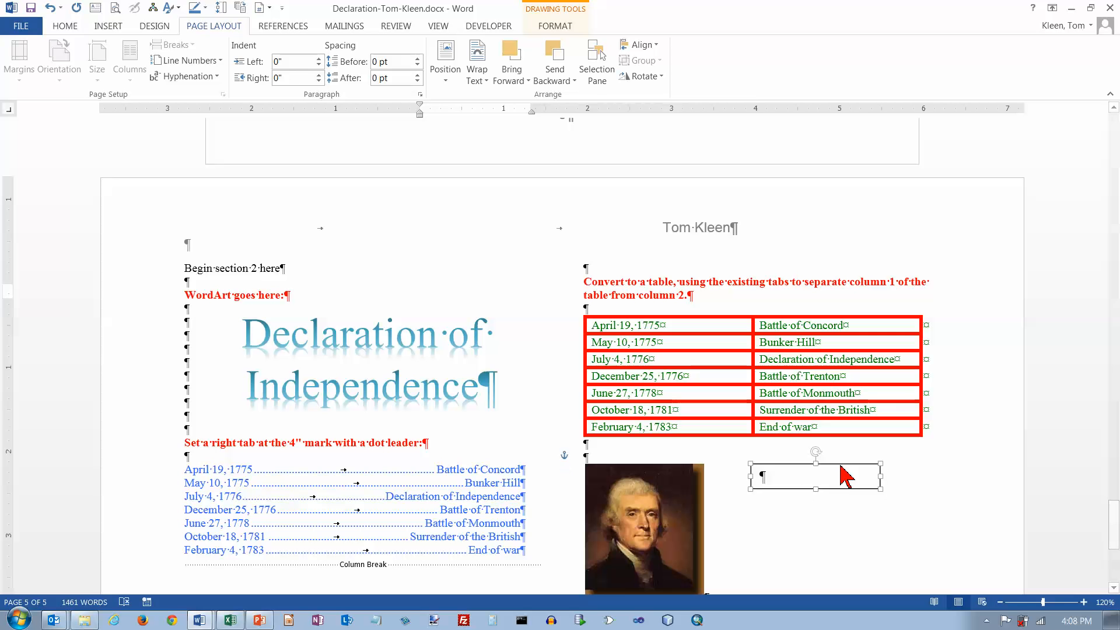
{"action": "scroll", "coordinate": [840, 459], "scroll_direction": "down", "scroll_amount": 5}
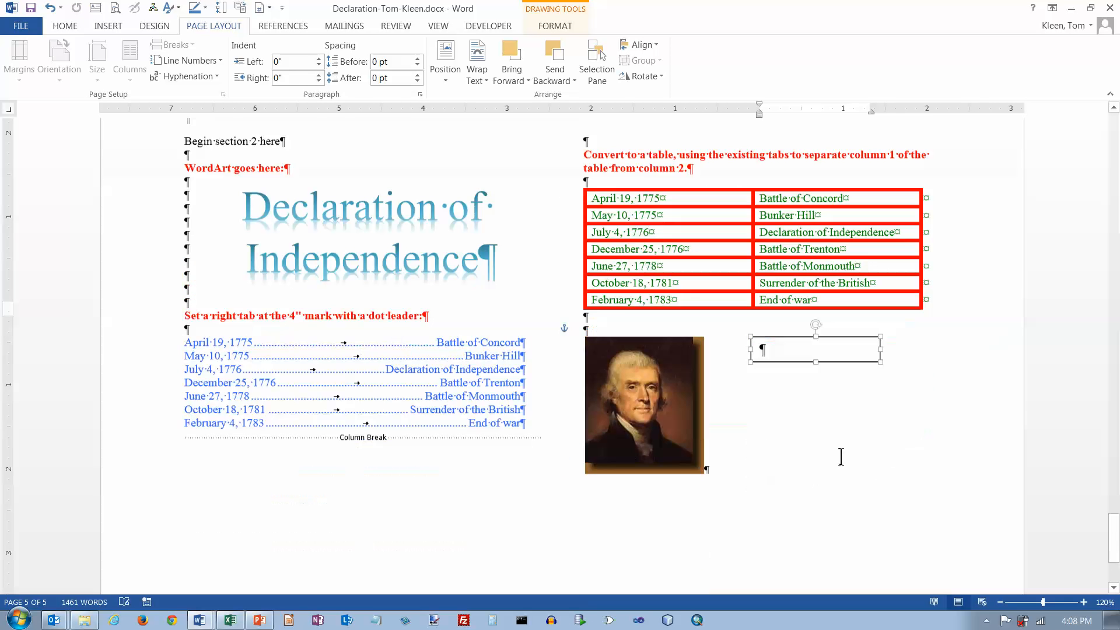
{"action": "left_click_drag", "start_coordinate": [816, 321], "coordinate": [816, 441]}
Cut the portrait from the paragraph below the date table and paste it into the text box
{"action": "left_click", "coordinate": [672, 380]}
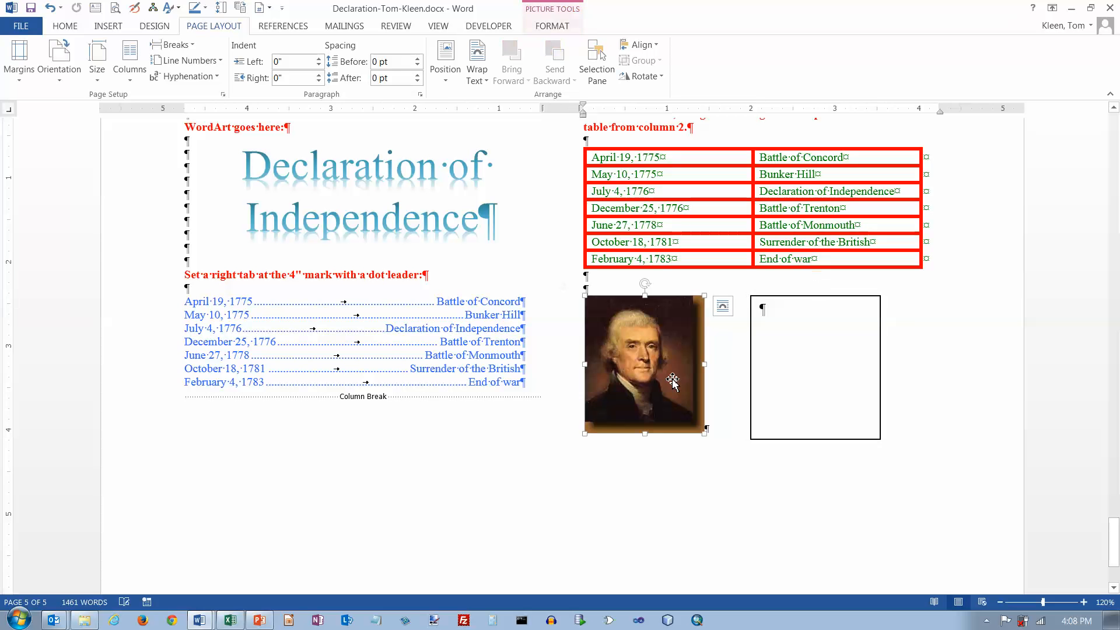
{"action": "right_click", "coordinate": [636, 328]}
{"action": "left_click", "coordinate": [657, 337]}
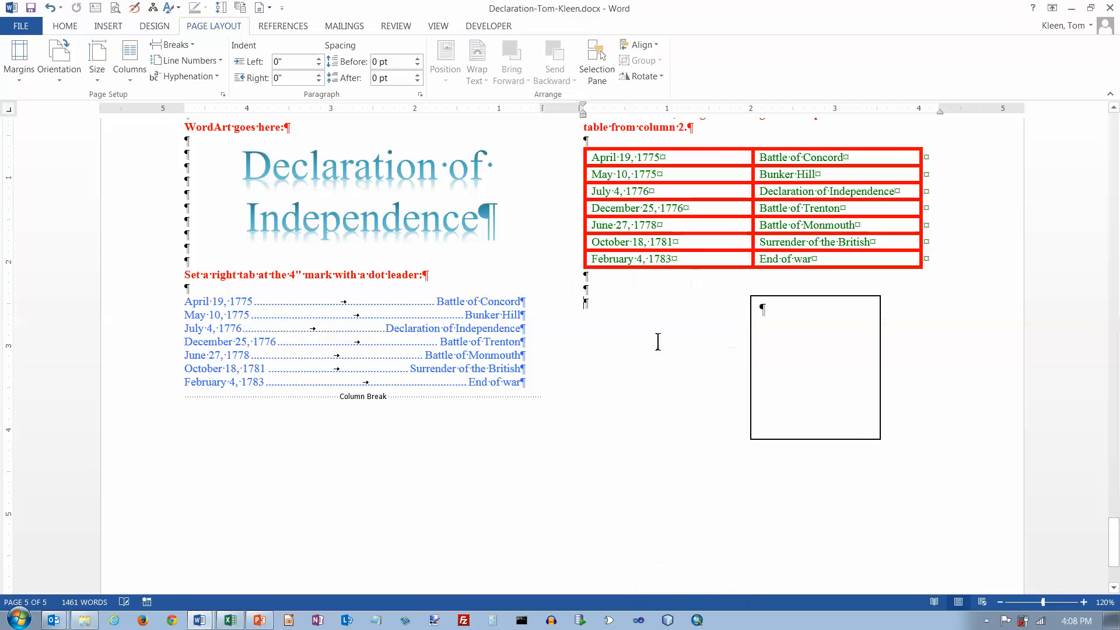
{"action": "left_click", "coordinate": [766, 315]}
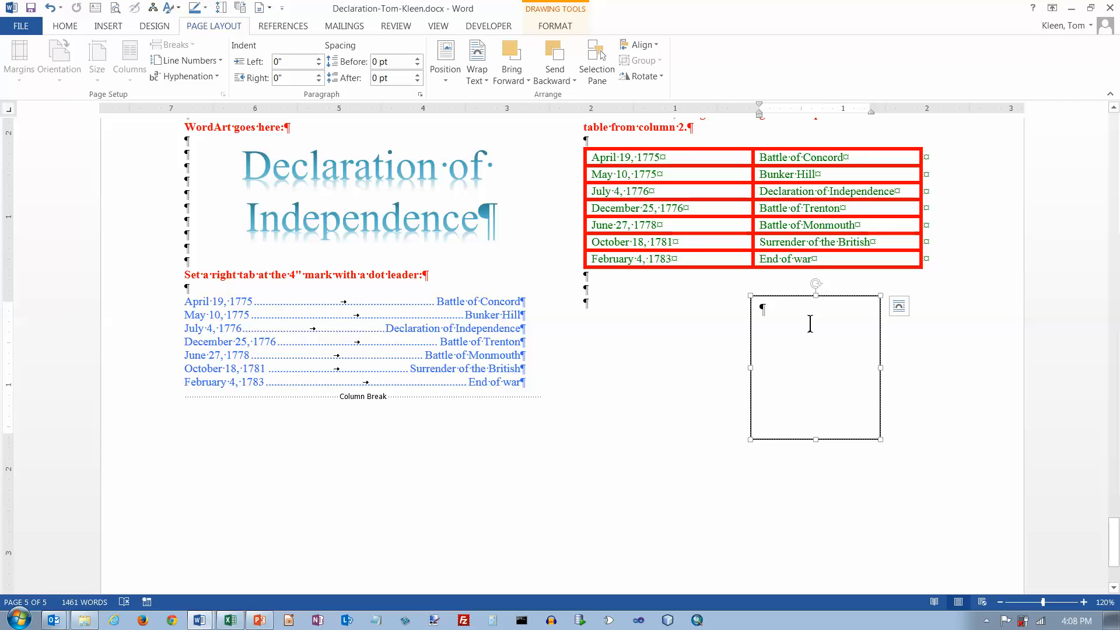
{"action": "key", "text": "ctrl+v"}
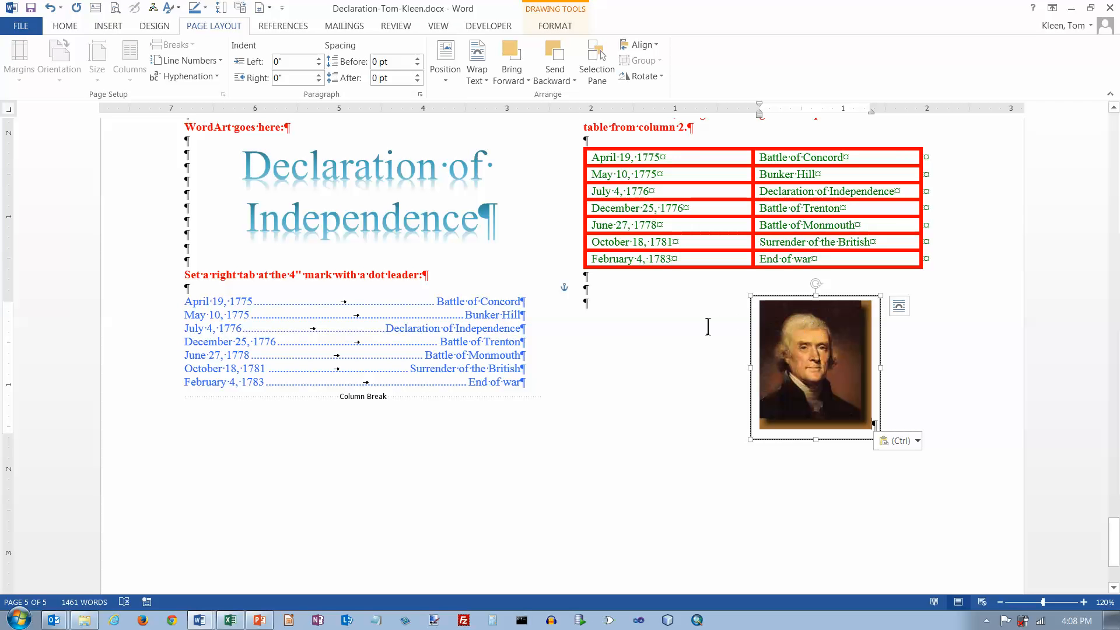